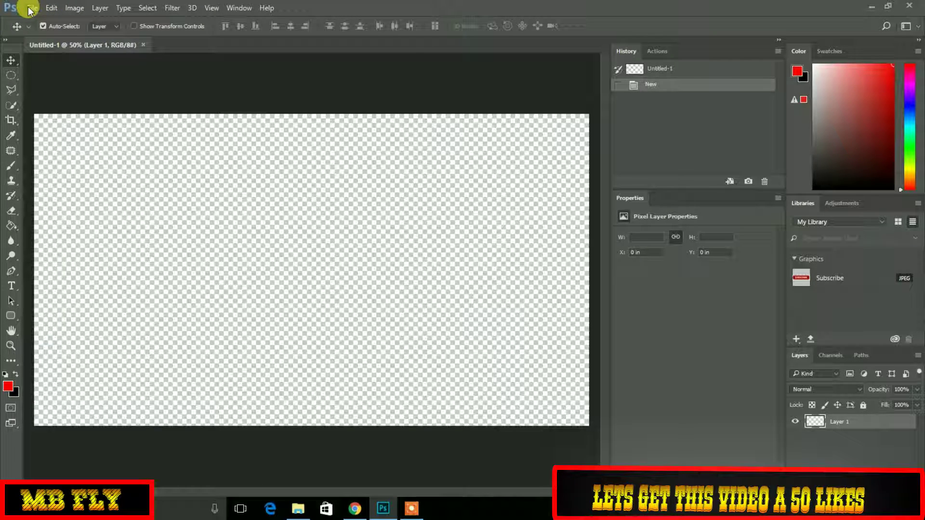
Create a new transparent 2560 × 1440 px document via File > New.
{"action": "left_click", "coordinate": [30, 9]}
{"action": "left_click", "coordinate": [32, 9]}
{"action": "left_click", "coordinate": [48, 8]}
{"action": "mouse_move", "coordinate": [33, 8]}
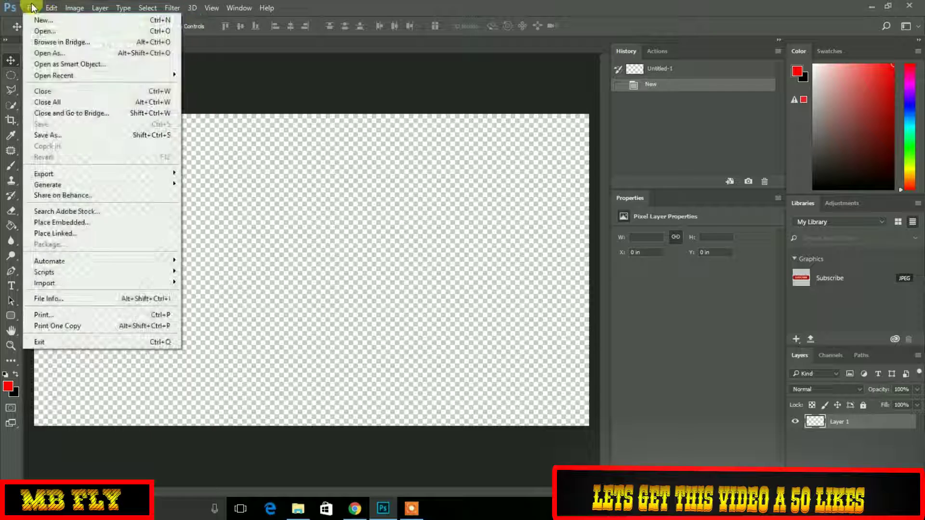
{"action": "left_click", "coordinate": [55, 19]}
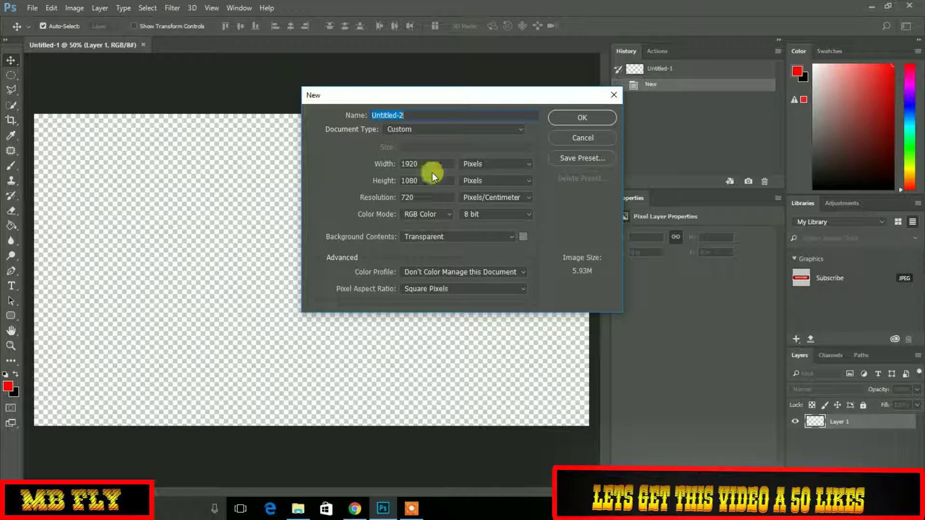
{"action": "left_click", "coordinate": [432, 163]}
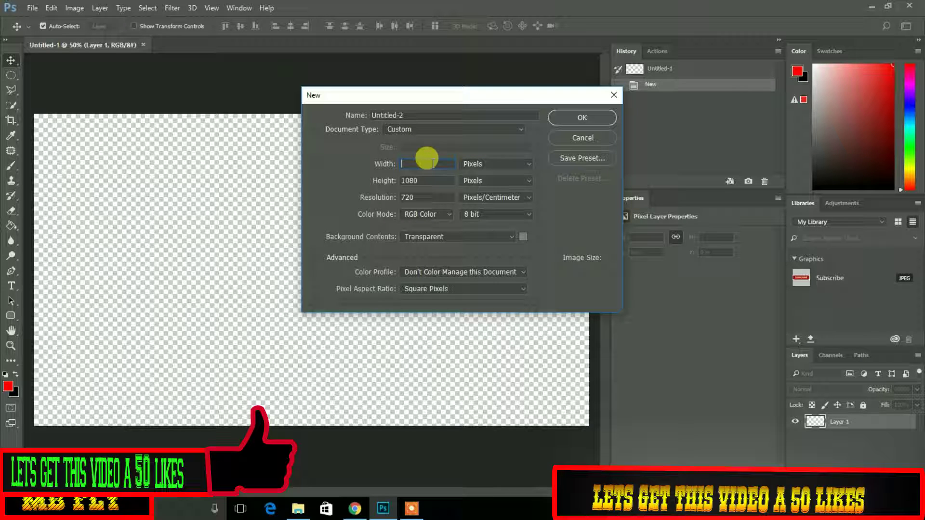
{"action": "type", "text": "2560"}
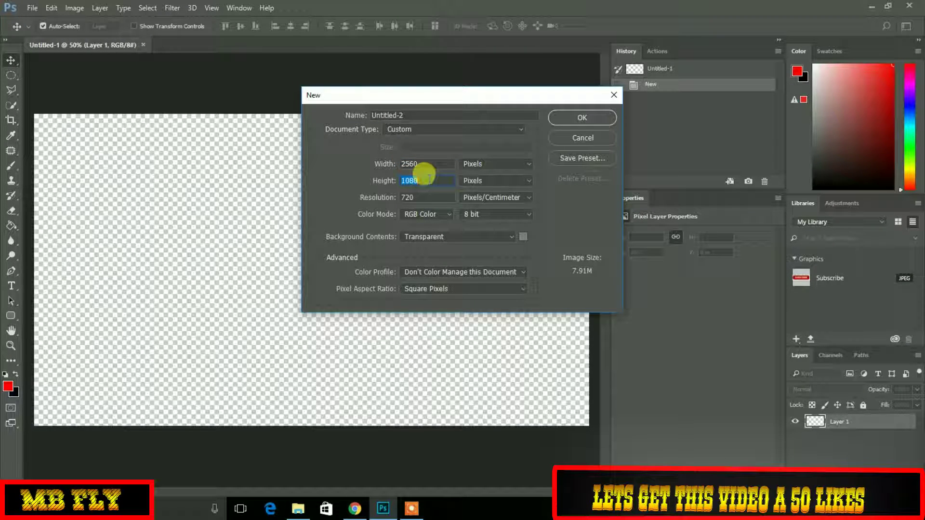
{"action": "key", "text": "BackSpace"}
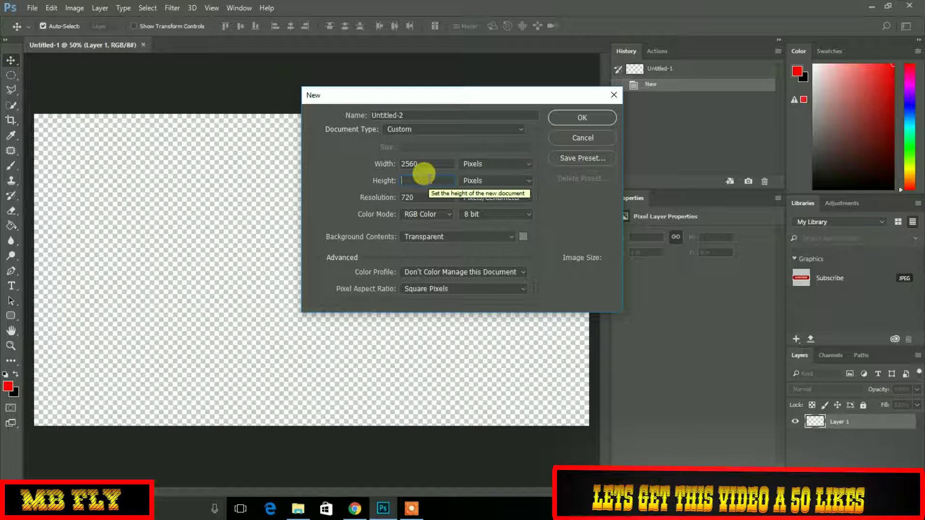
{"action": "type", "text": "14"}
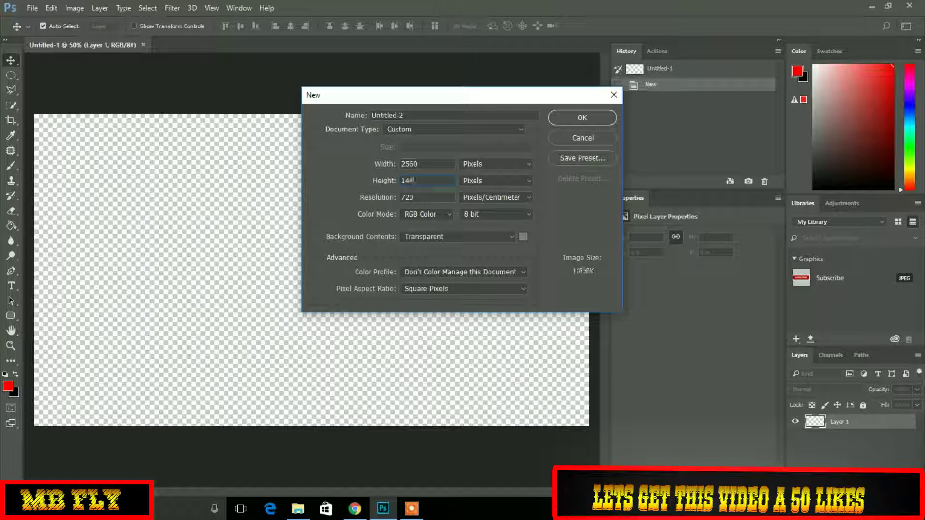
{"action": "type", "text": "40"}
{"action": "left_click", "coordinate": [584, 119]}
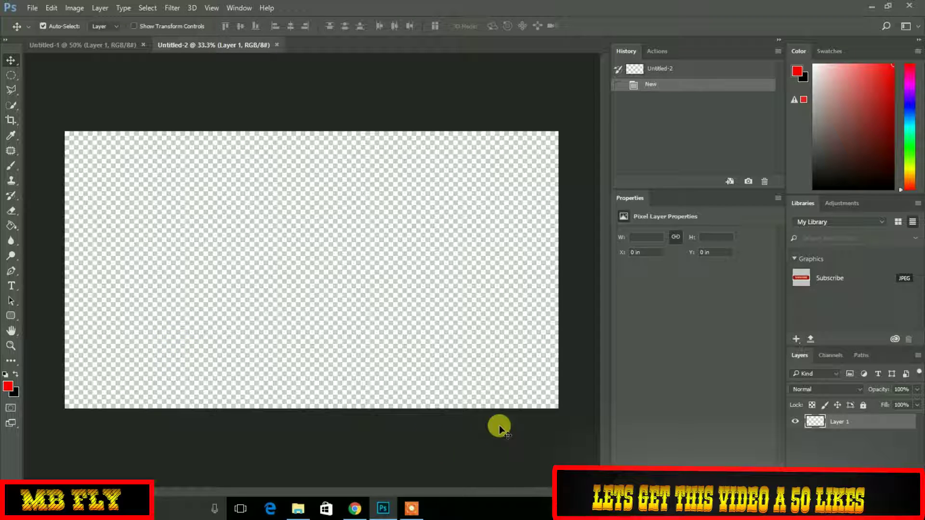
{"action": "mouse_move", "coordinate": [356, 510]}
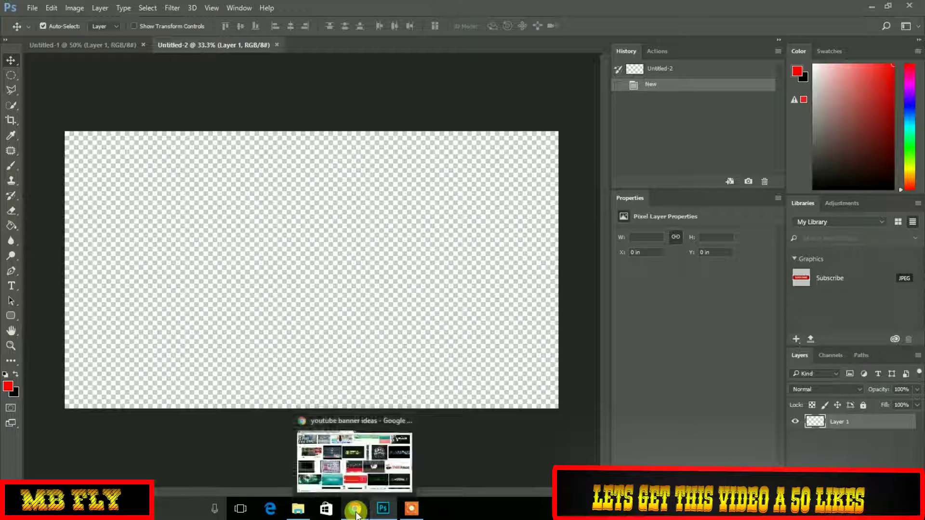
{"action": "mouse_move", "coordinate": [298, 511]}
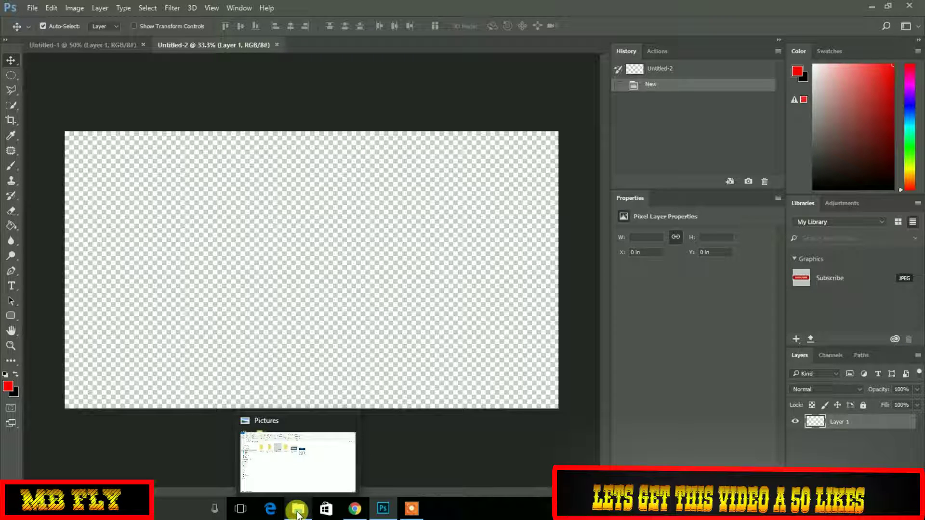
Drag the youtube-banner-specs image from the Pictures folder onto the Untitled-2 canvas.
{"action": "left_click", "coordinate": [299, 511]}
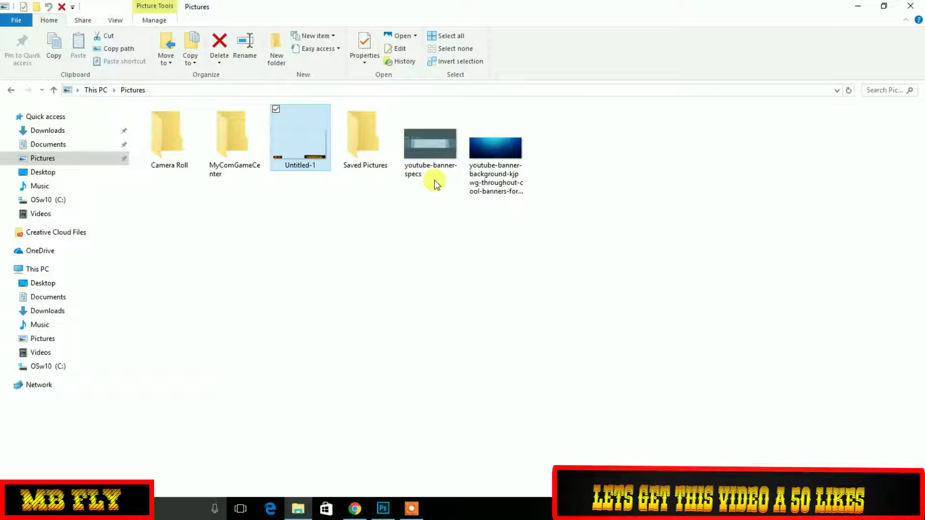
{"action": "left_click", "coordinate": [435, 149]}
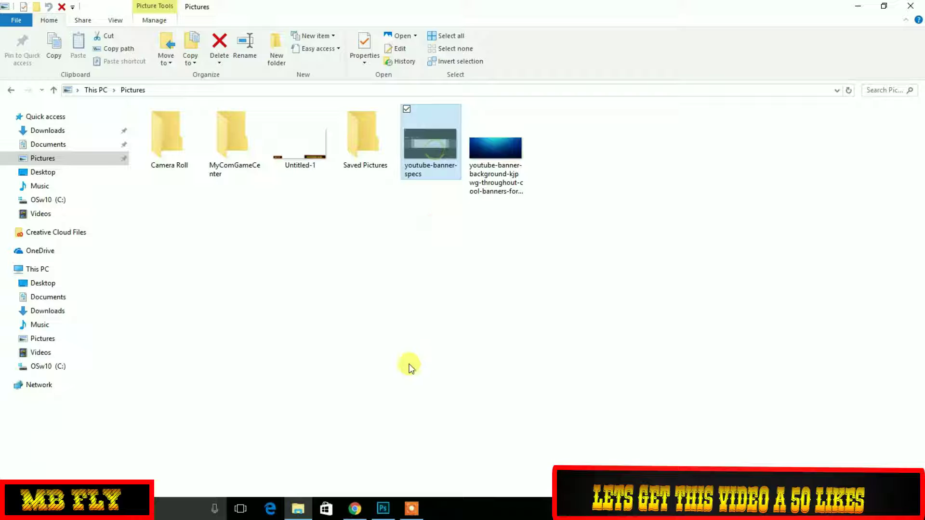
{"action": "left_click", "coordinate": [384, 509]}
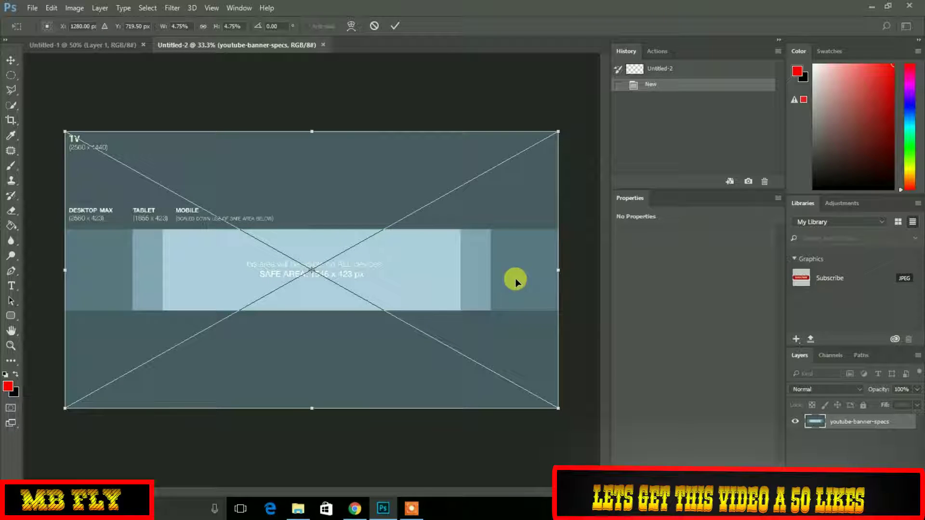
Commit the placed youtube-banner-specs smart object across the canvas.
{"action": "left_click", "coordinate": [393, 28]}
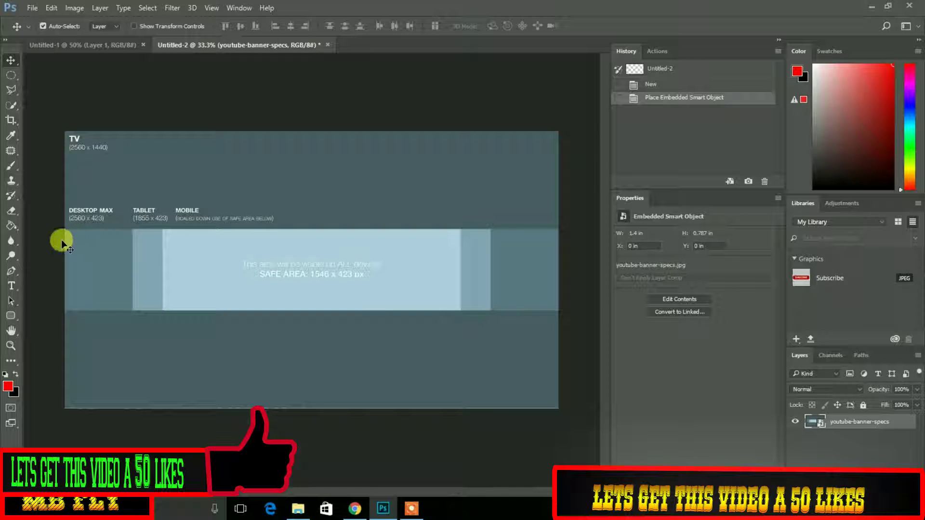
Set up the Rectangle Tool with no stroke and a solid black fill.
{"action": "left_click", "coordinate": [19, 319]}
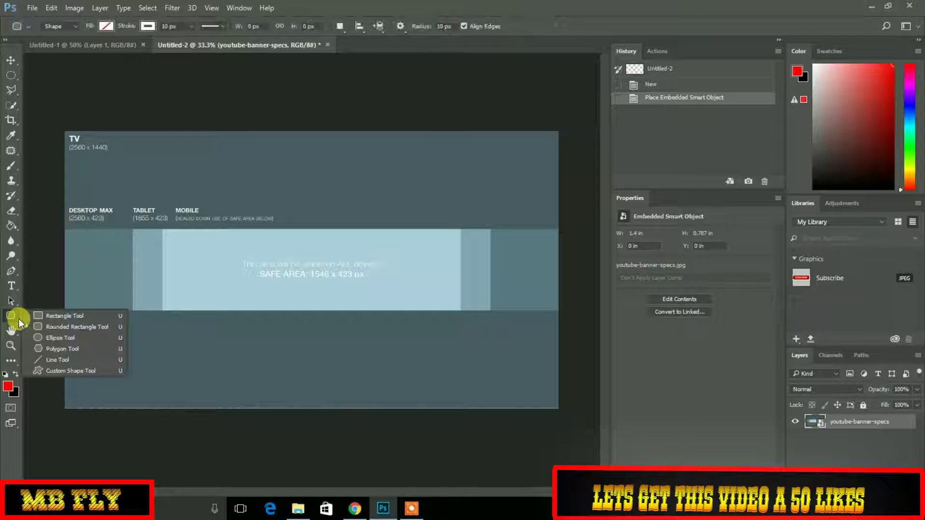
{"action": "left_click", "coordinate": [58, 318]}
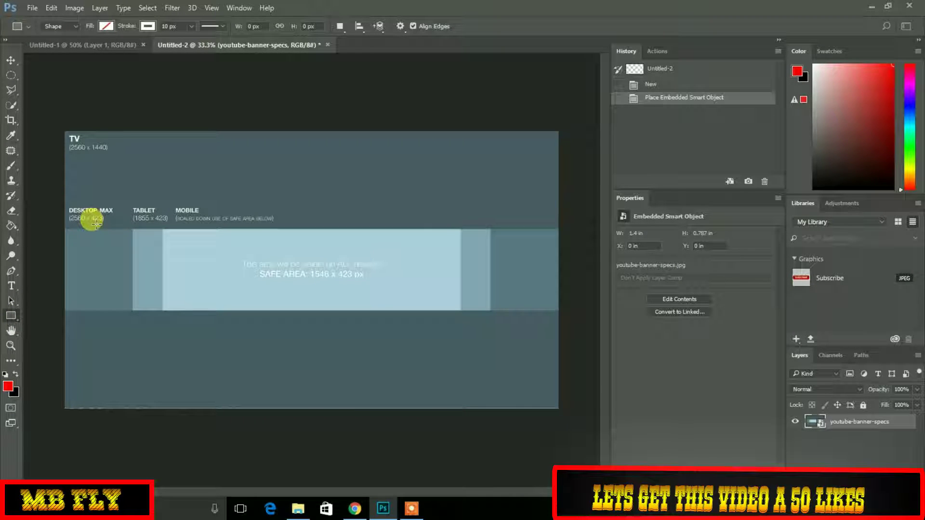
{"action": "left_click", "coordinate": [150, 26]}
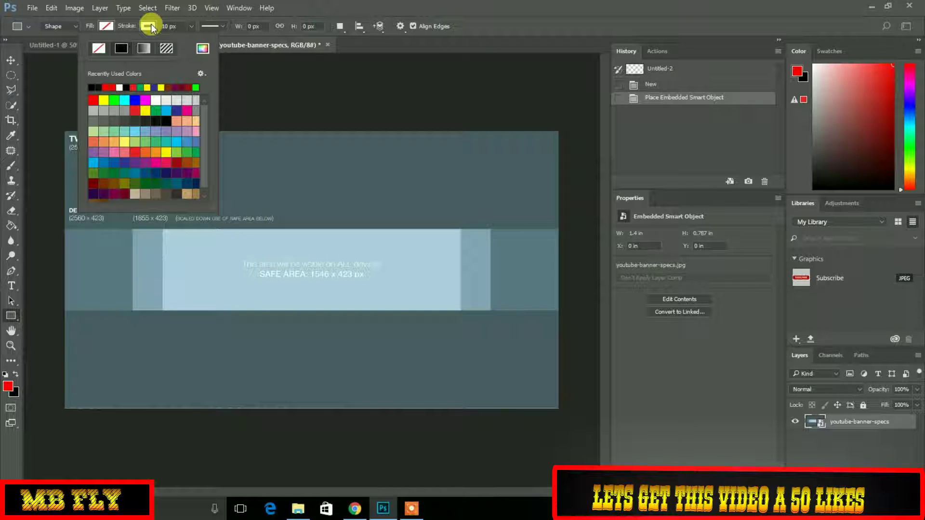
{"action": "left_click", "coordinate": [99, 49]}
{"action": "left_click", "coordinate": [106, 26]}
{"action": "left_click", "coordinate": [107, 27]}
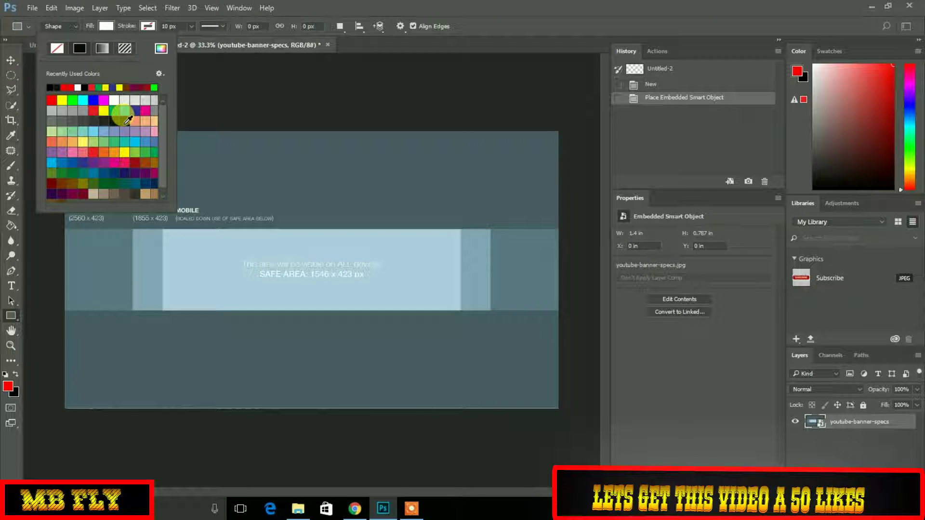
{"action": "left_click", "coordinate": [125, 121]}
{"action": "left_click", "coordinate": [46, 207]}
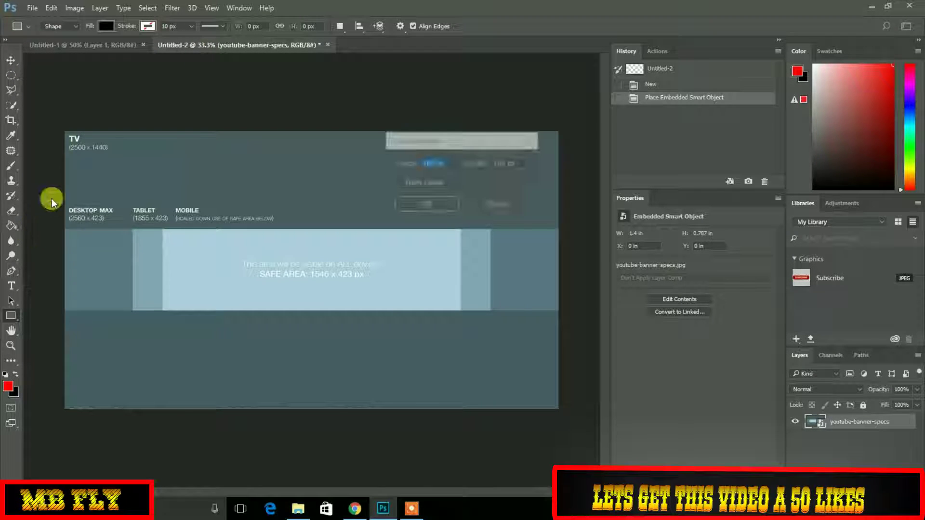
{"action": "left_click", "coordinate": [179, 210]}
{"action": "left_click", "coordinate": [481, 202]}
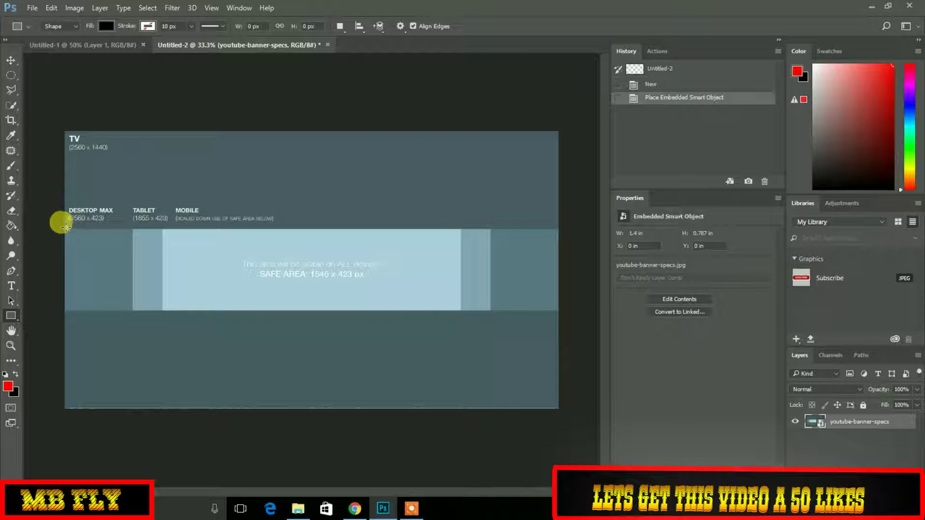
Draw black rectangles over the top and bottom areas, plus a narrow 153 × 564 px one at left.
{"action": "left_click_drag", "start_coordinate": [65, 226], "coordinate": [568, 116]}
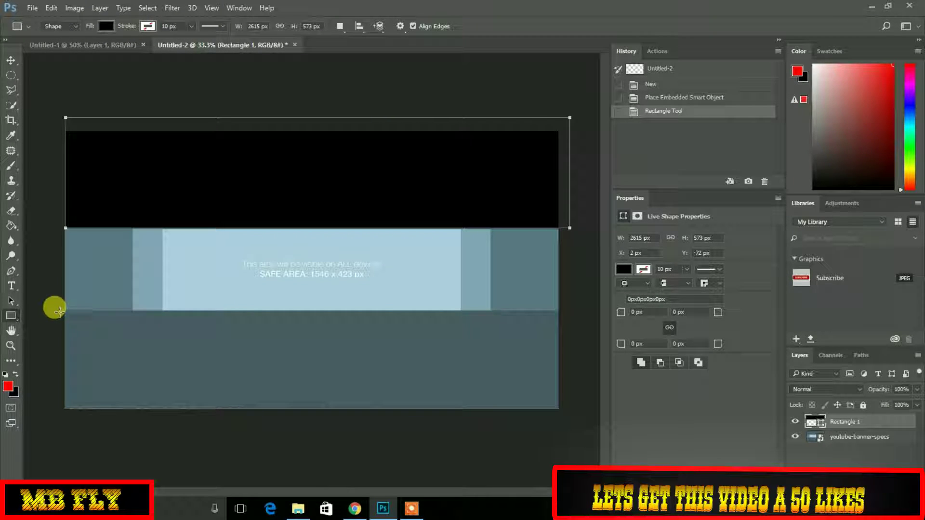
{"action": "left_click_drag", "start_coordinate": [60, 312], "coordinate": [573, 421]}
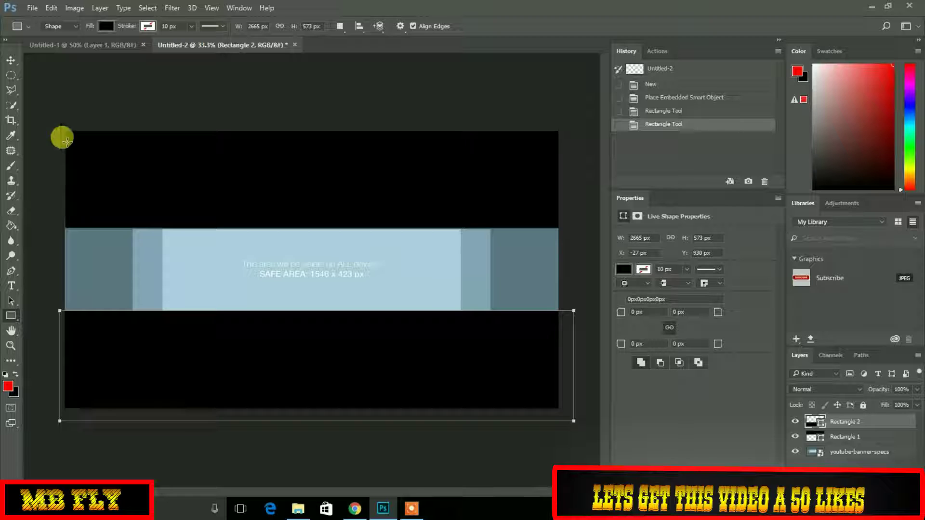
{"action": "mouse_move", "coordinate": [74, 120]}
{"action": "left_mouse_down"}
{"action": "mouse_move", "coordinate": [62, 209]}
{"action": "mouse_move", "coordinate": [56, 226]}
{"action": "mouse_move", "coordinate": [43, 228]}
{"action": "left_mouse_up"}
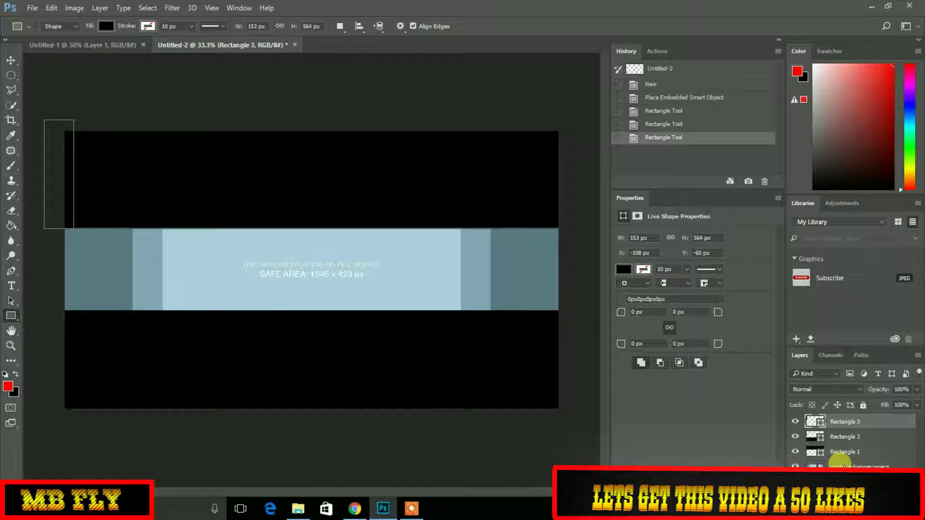
Delete the youtube-banner-specs layer and draw a 2632 × 456 px rectangle across the middle strip.
{"action": "left_click", "coordinate": [840, 465]}
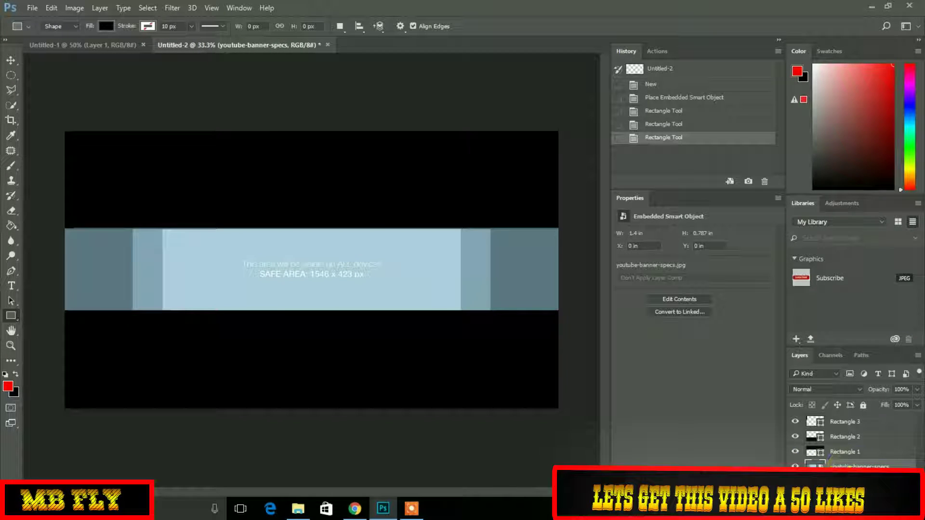
{"action": "key", "text": "Delete"}
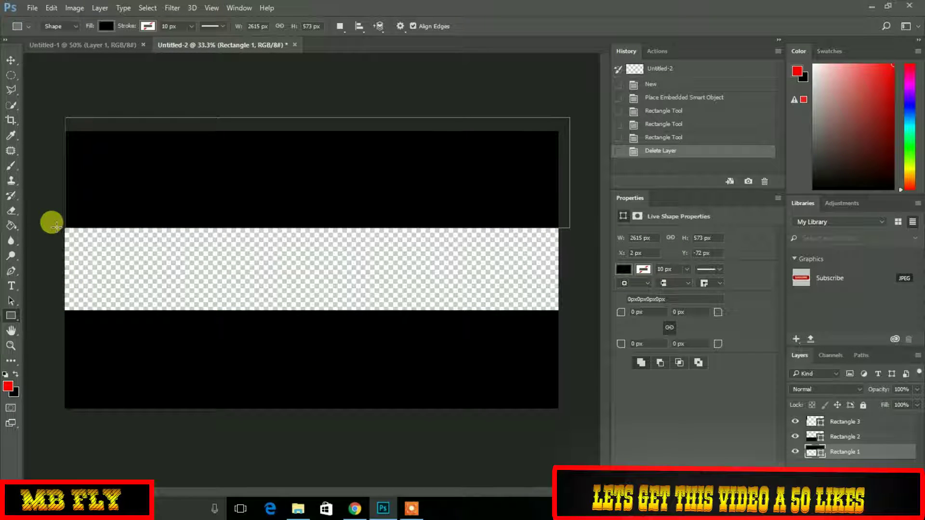
{"action": "left_click_drag", "start_coordinate": [57, 227], "coordinate": [563, 314]}
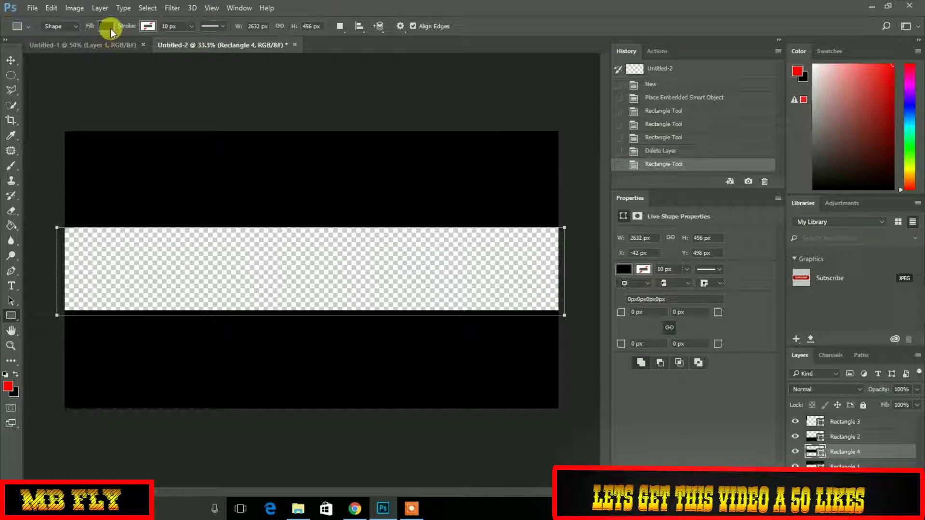
Change Rectangle 4's fill to red using the Fill swatches, after trying green and cyan.
{"action": "left_click", "coordinate": [107, 26]}
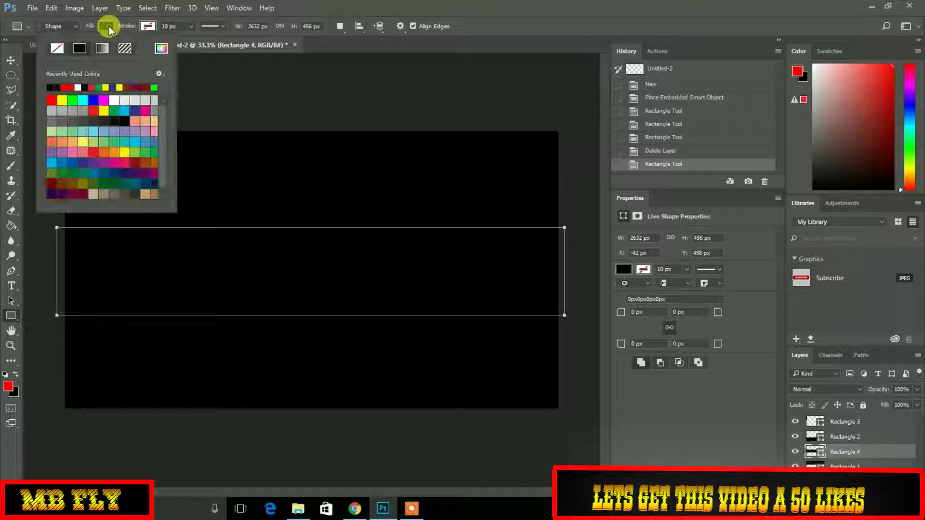
{"action": "left_click", "coordinate": [69, 87]}
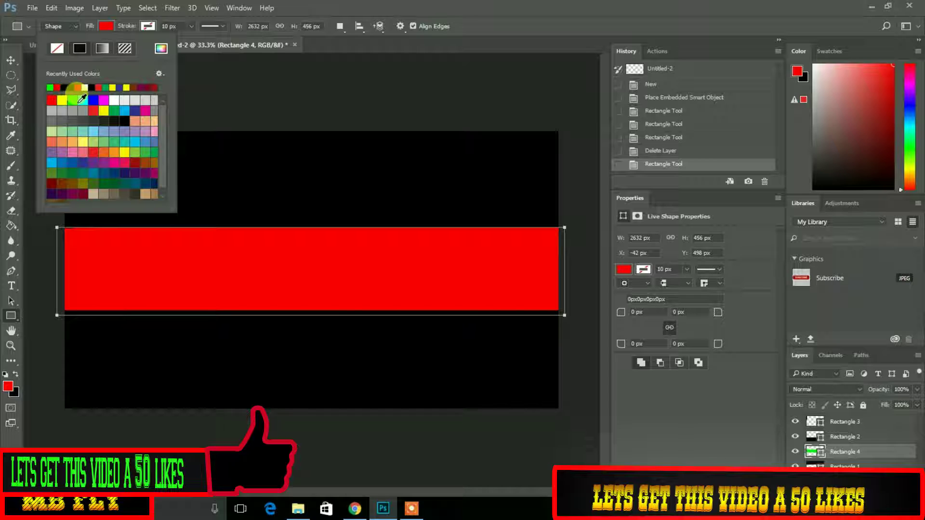
{"action": "left_click", "coordinate": [73, 99]}
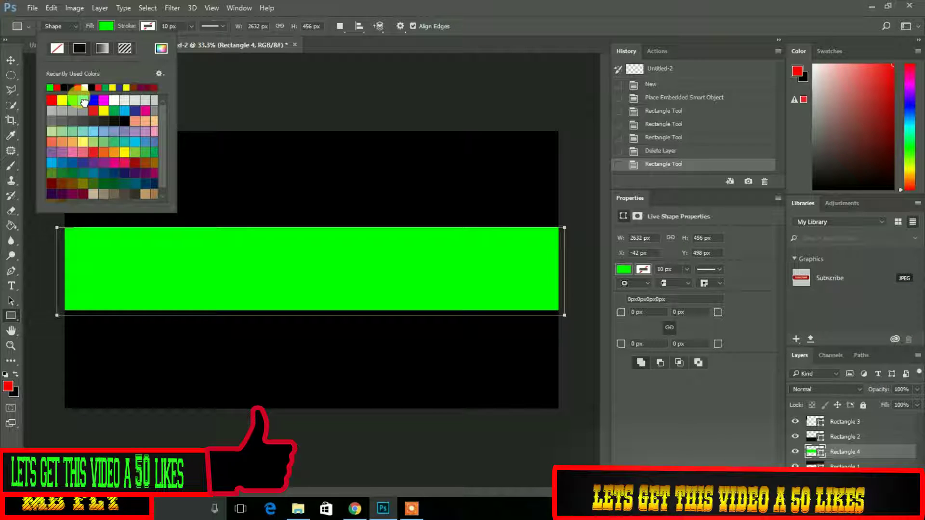
{"action": "left_click", "coordinate": [84, 101]}
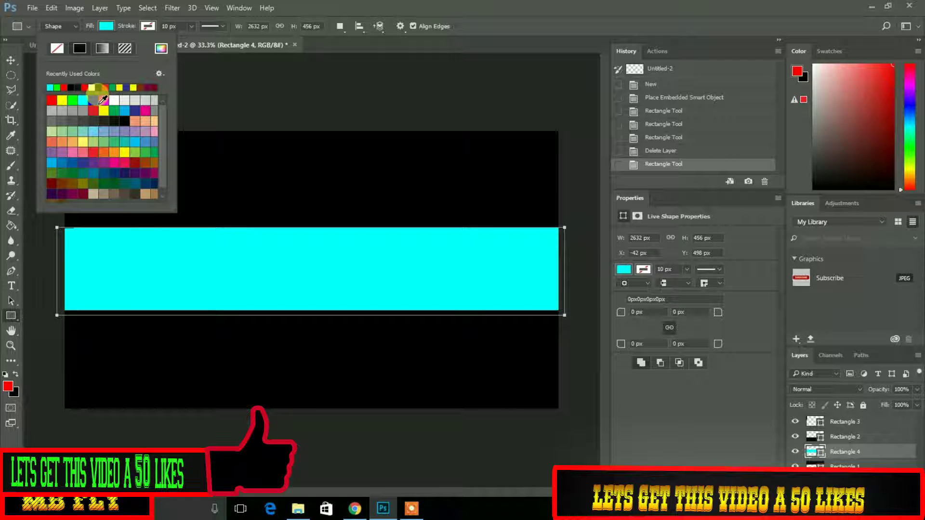
{"action": "left_click", "coordinate": [94, 104]}
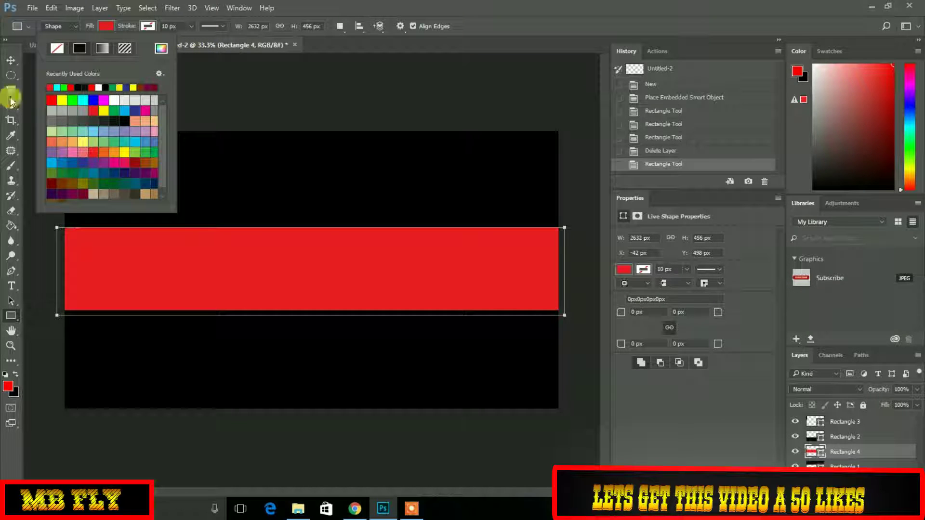
{"action": "left_click", "coordinate": [188, 73]}
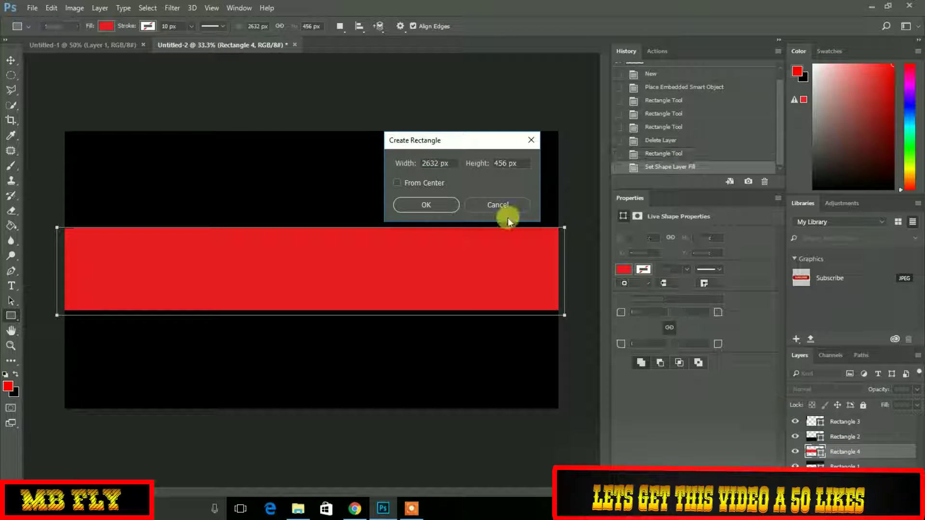
{"action": "left_click", "coordinate": [500, 203]}
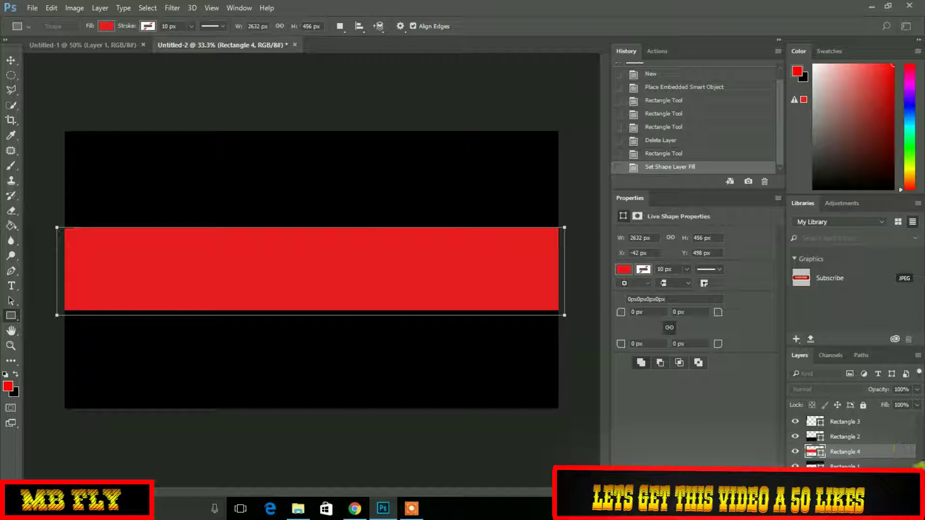
Move Rectangle 4 below Rectangle 1 in the Layers panel and toggle its visibility to check.
{"action": "left_click_drag", "start_coordinate": [894, 451], "coordinate": [866, 465]}
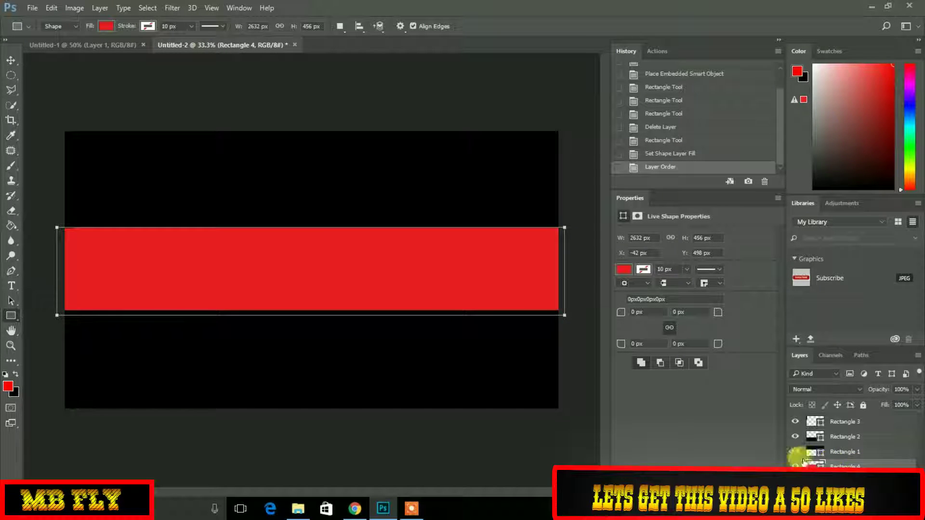
{"action": "left_click", "coordinate": [789, 464]}
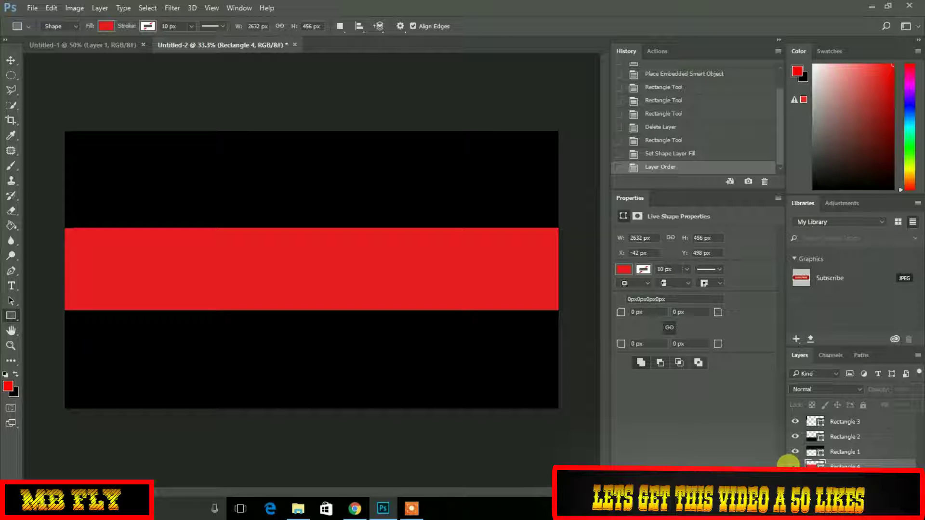
{"action": "left_click", "coordinate": [789, 464]}
{"action": "left_click", "coordinate": [789, 464]}
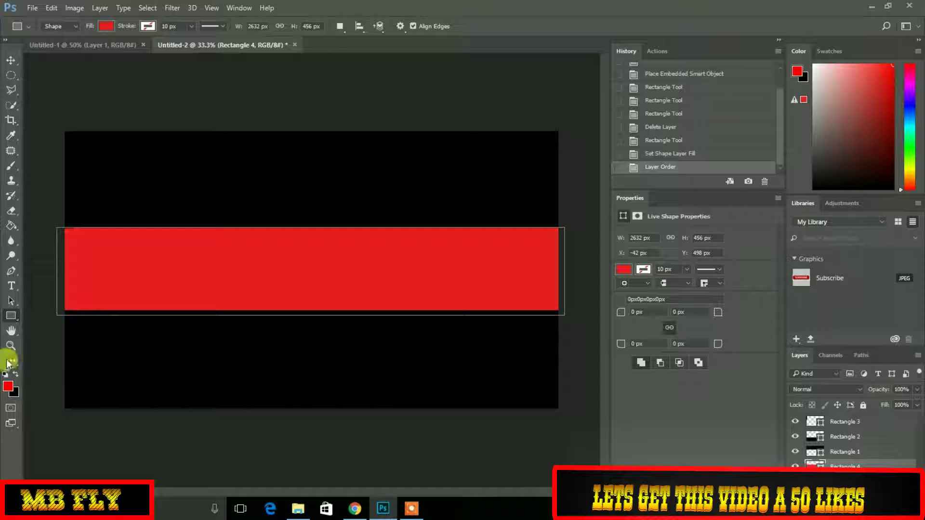
Take the Horizontal Type tool and make a trial text entry on the red strip, then cancel it.
{"action": "left_click", "coordinate": [11, 286]}
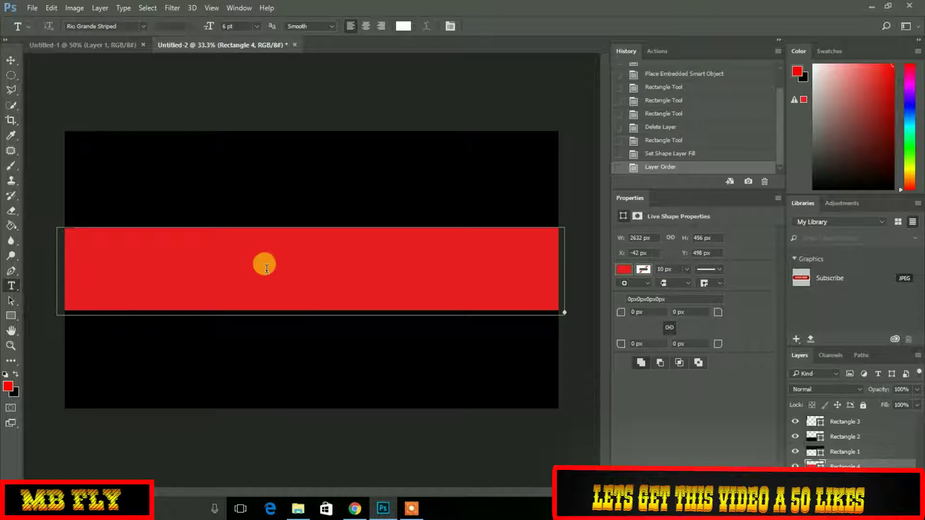
{"action": "left_click", "coordinate": [264, 264]}
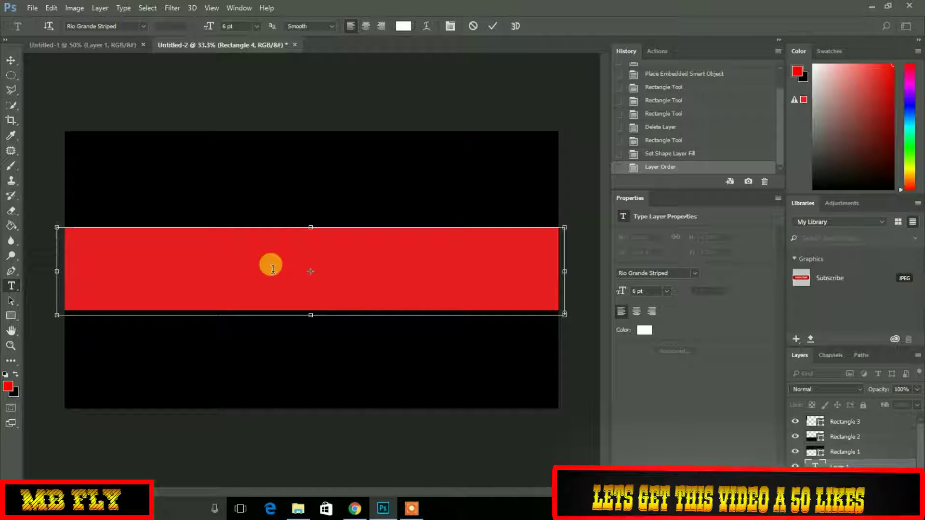
{"action": "type", "text": "S"}
{"action": "key", "text": "BackSpace"}
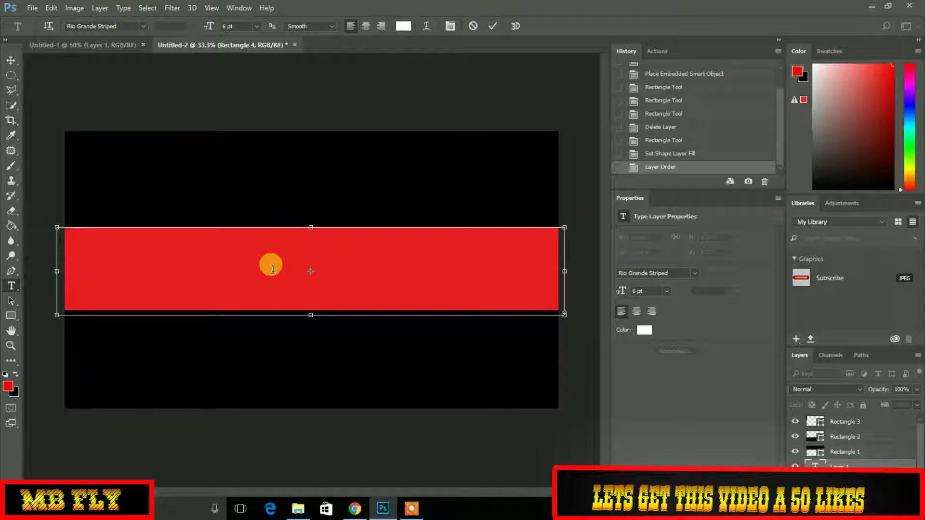
{"action": "left_click", "coordinate": [140, 26]}
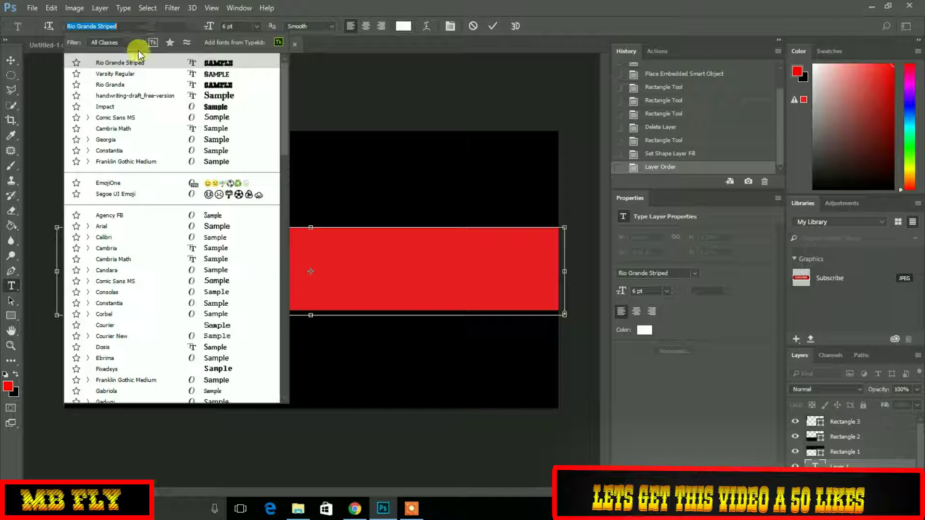
{"action": "left_click", "coordinate": [144, 61]}
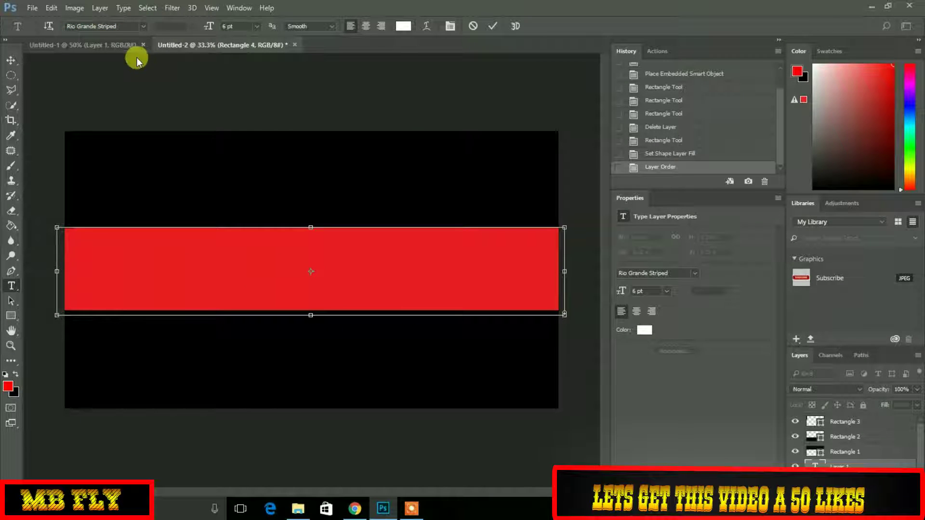
{"action": "left_click", "coordinate": [141, 27]}
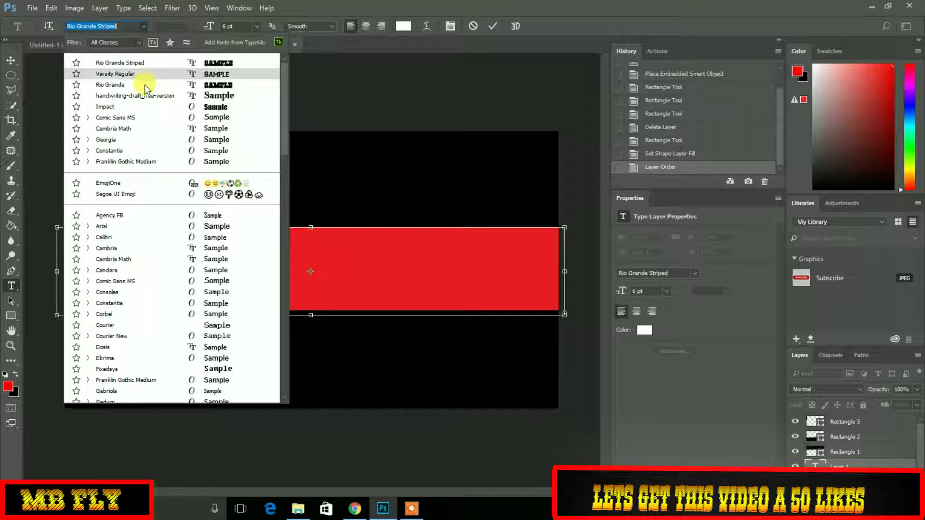
{"action": "key", "text": "Escape"}
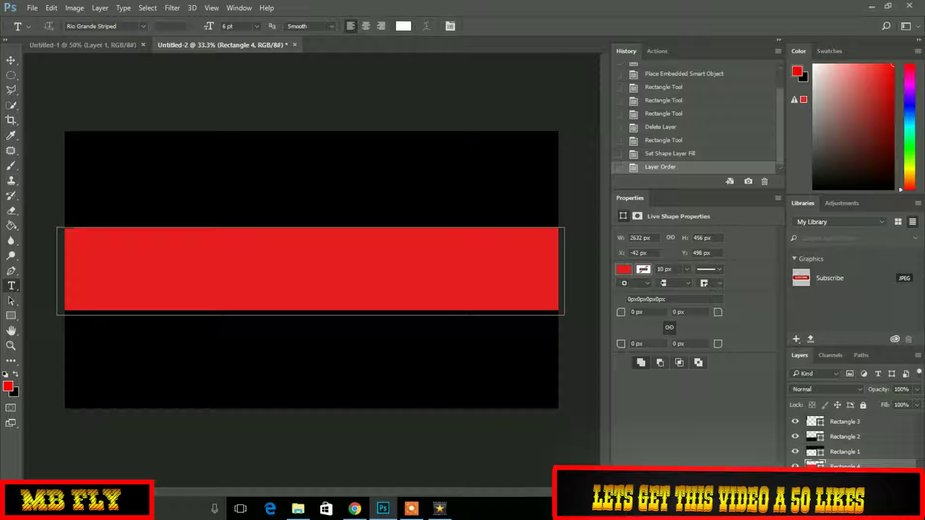
Add a new layer and start text at the strip's left, choosing the Rio Grande font.
{"action": "left_click", "coordinate": [897, 484]}
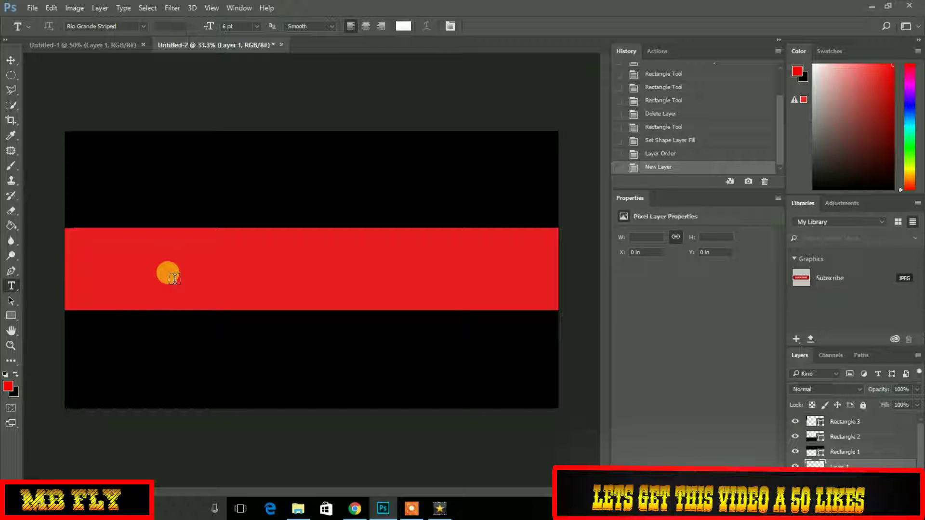
{"action": "left_click", "coordinate": [160, 269]}
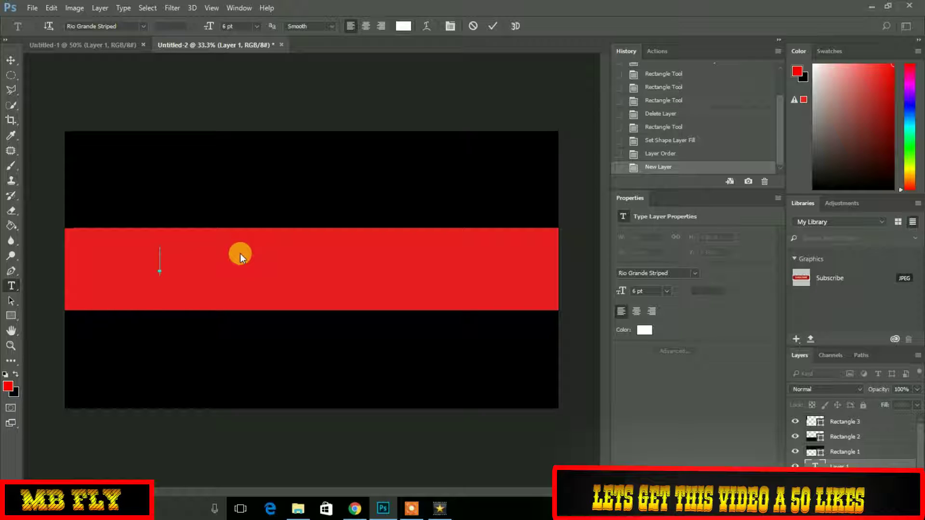
{"action": "type", "text": "Y"}
{"action": "key", "text": "BackSpace"}
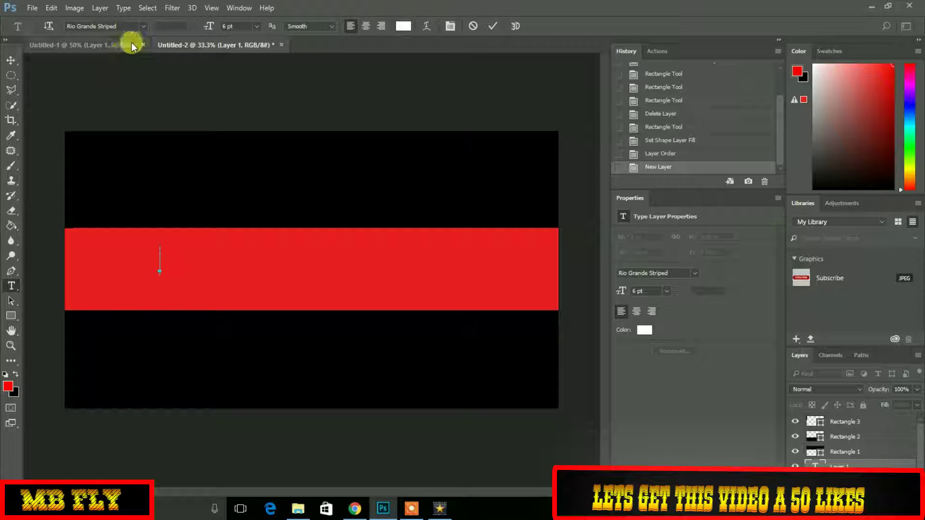
{"action": "left_click", "coordinate": [142, 26]}
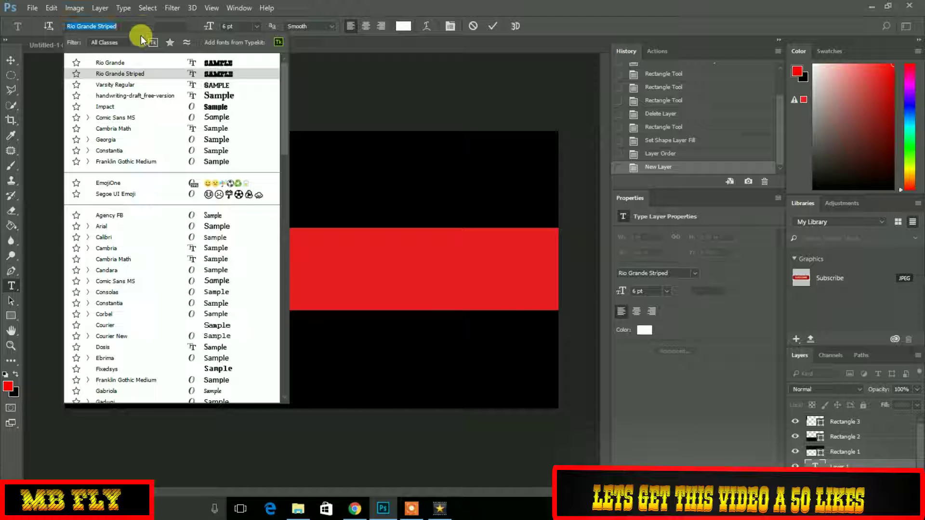
{"action": "left_click", "coordinate": [143, 76]}
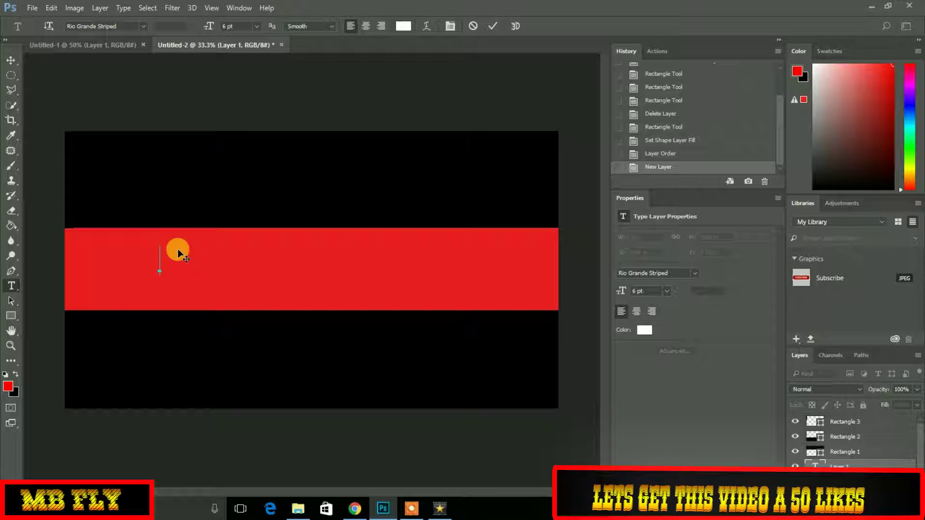
{"action": "type", "text": "Y"}
{"action": "key", "text": "BackSpace"}
{"action": "left_click", "coordinate": [142, 25]}
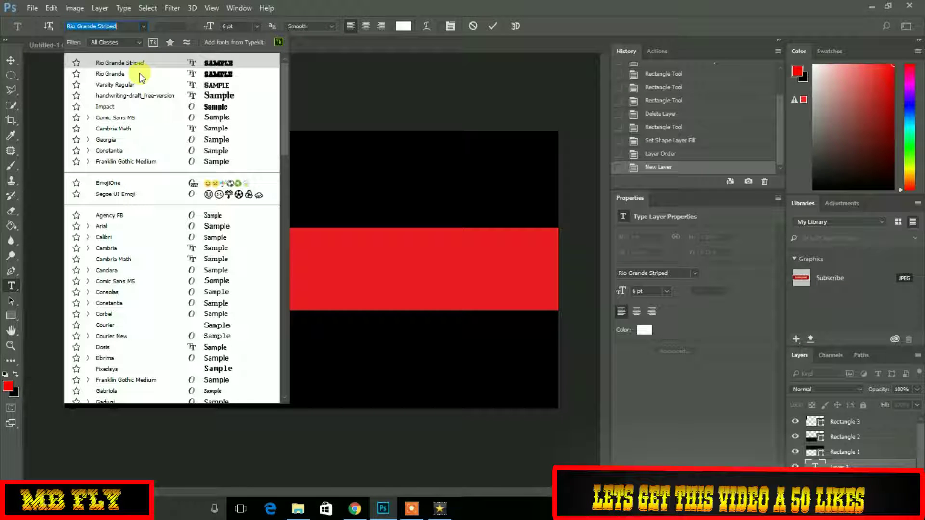
{"action": "left_click", "coordinate": [112, 74]}
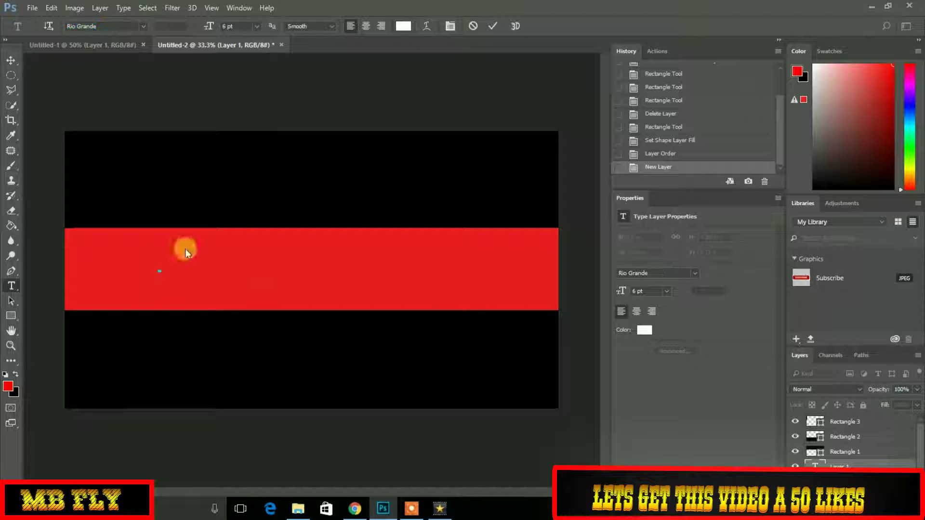
Type 'YOUR NAME' in white on the red band and commit the type layer.
{"action": "type", "text": "YO"}
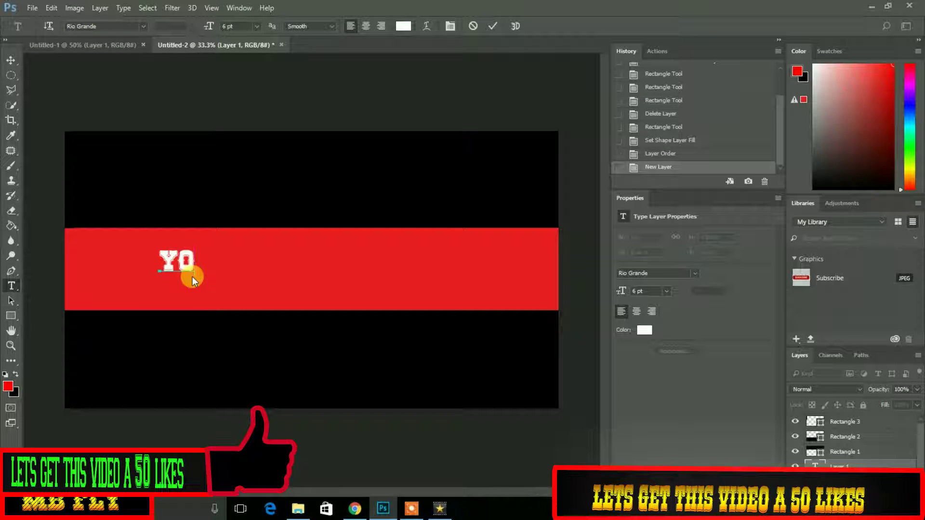
{"action": "type", "text": " U"}
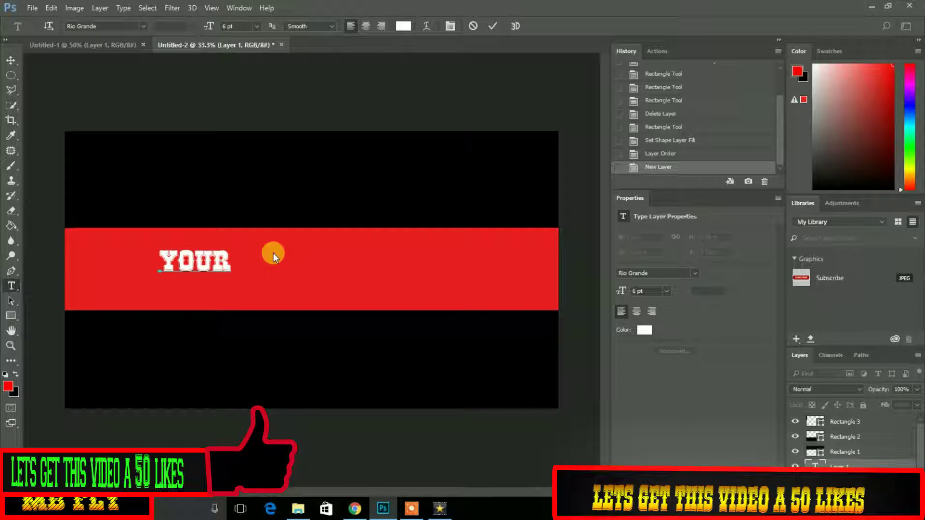
{"action": "type", "text": "NAM "}
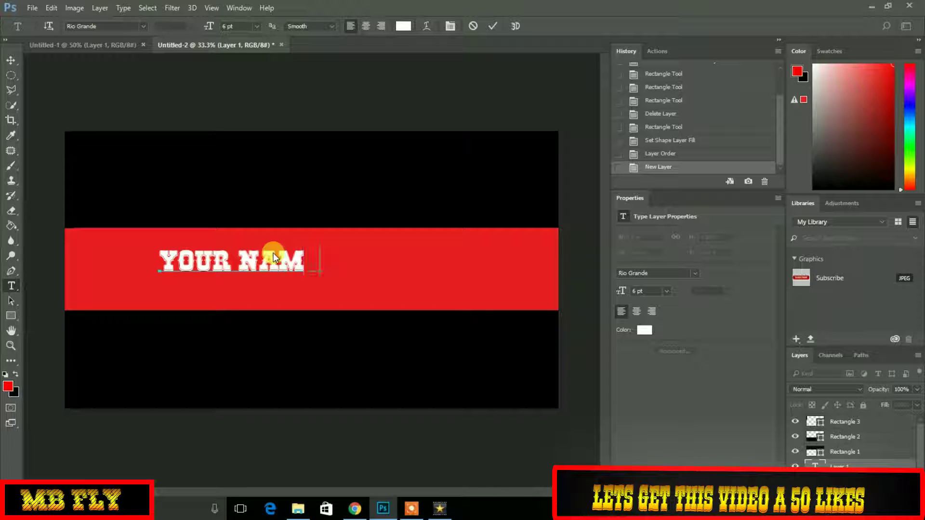
{"action": "type", "text": "E"}
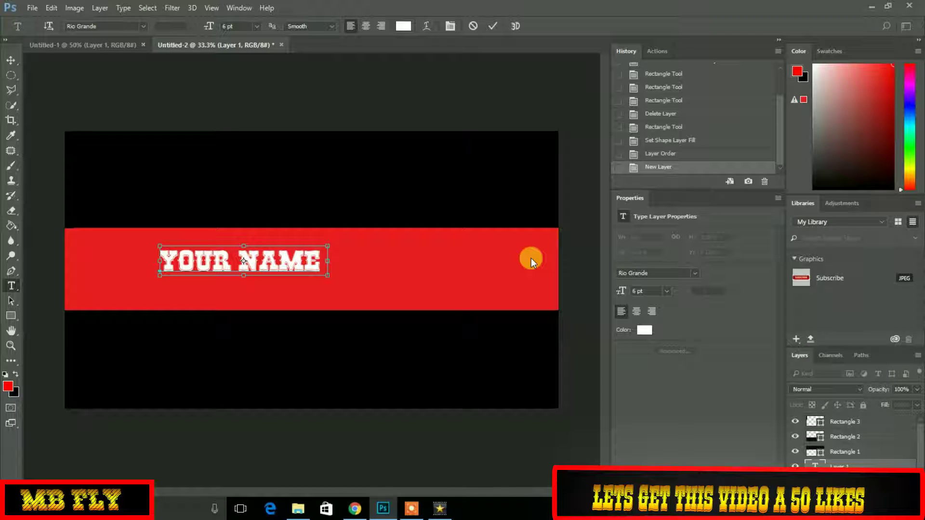
{"action": "key", "text": "ctrl+a"}
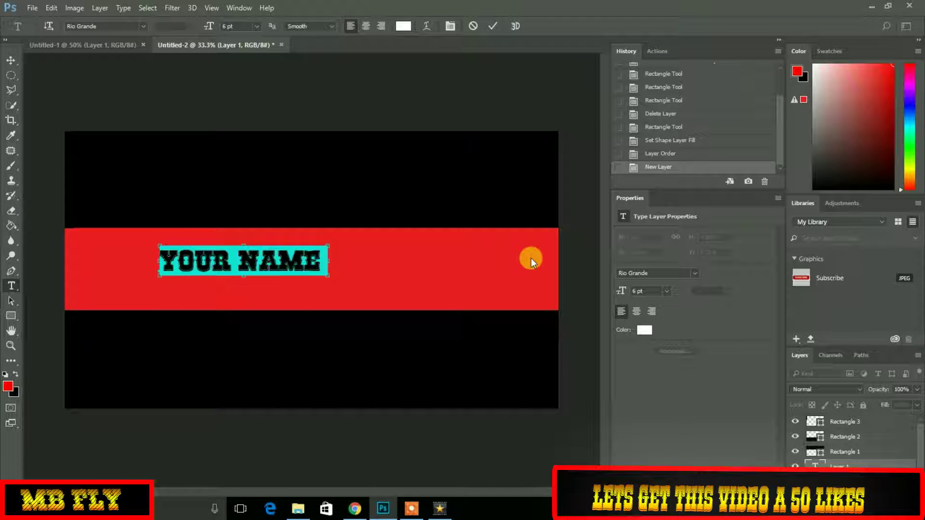
{"action": "left_click", "coordinate": [490, 28]}
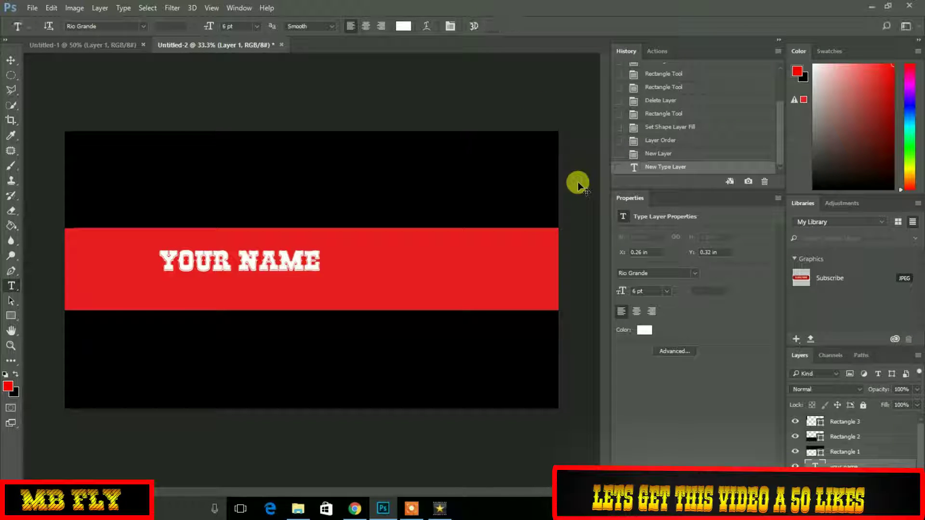
Select the whole canvas and align YOUR NAME to its horizontal center.
{"action": "left_click", "coordinate": [578, 185]}
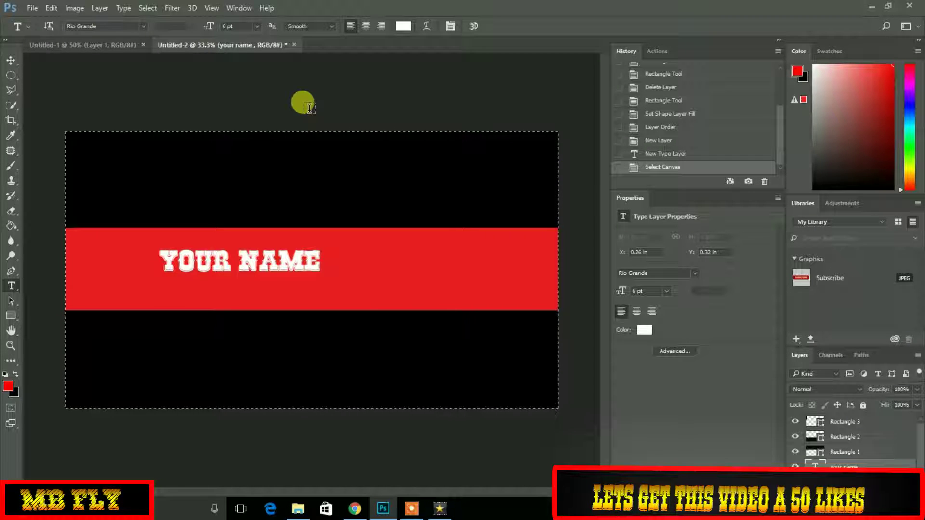
{"action": "left_click", "coordinate": [101, 9]}
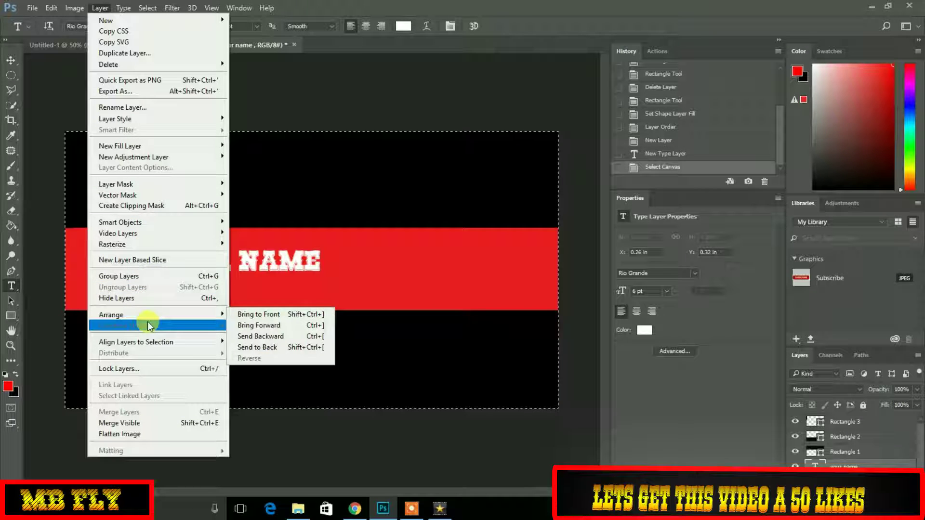
{"action": "mouse_move", "coordinate": [173, 342]}
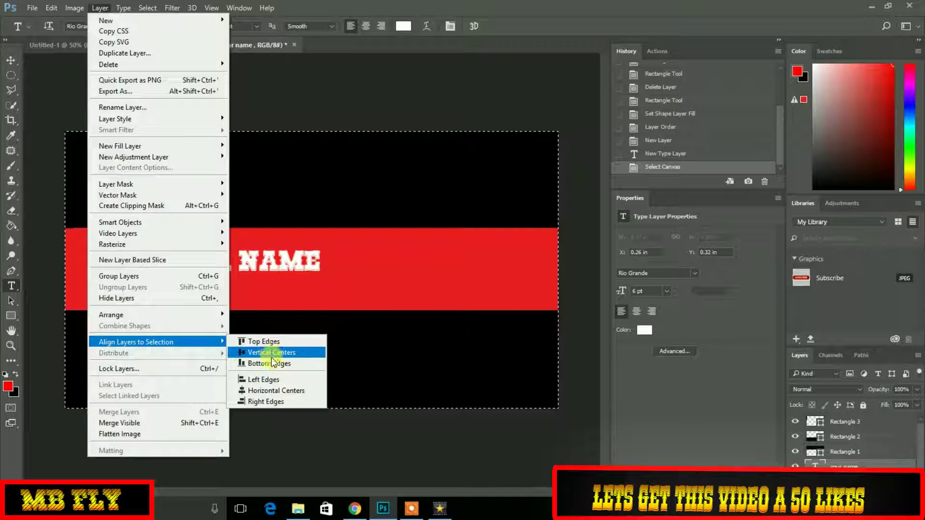
{"action": "left_click", "coordinate": [278, 391]}
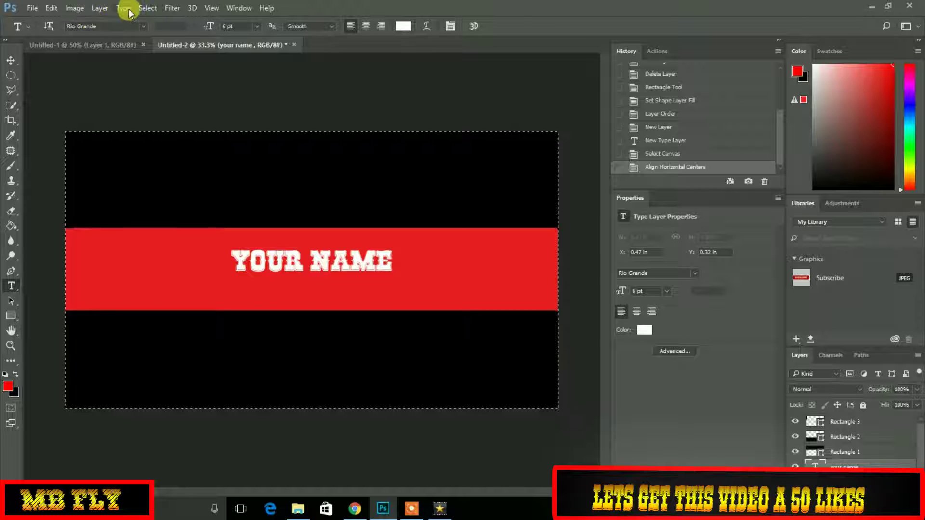
Align the text to the canvas's vertical center too, then deselect and pick the Move tool.
{"action": "left_click", "coordinate": [100, 8]}
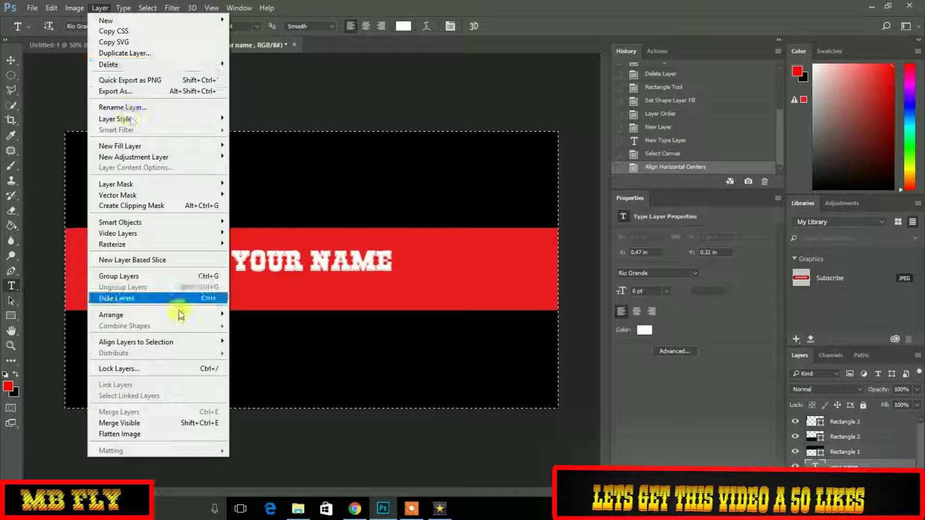
{"action": "mouse_move", "coordinate": [208, 343]}
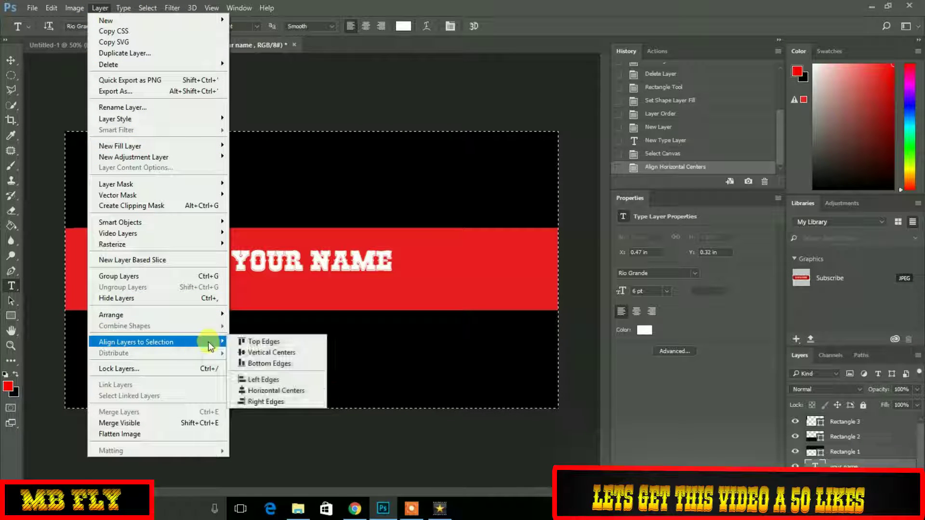
{"action": "left_click", "coordinate": [276, 357]}
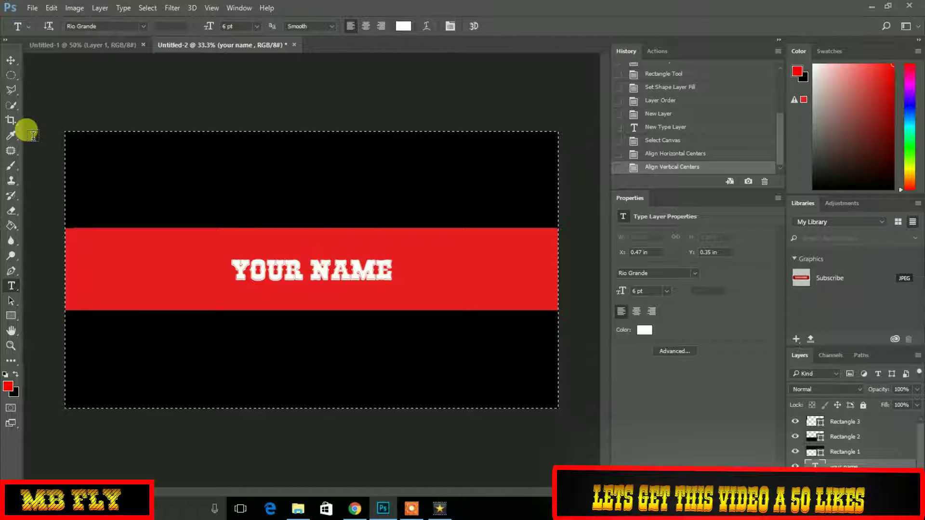
{"action": "key", "text": "ctrl+d"}
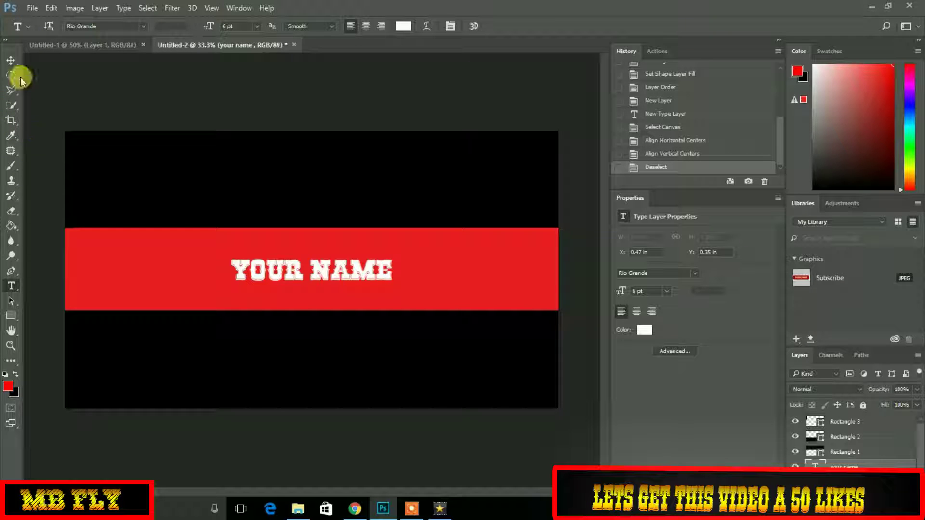
{"action": "left_click", "coordinate": [10, 60]}
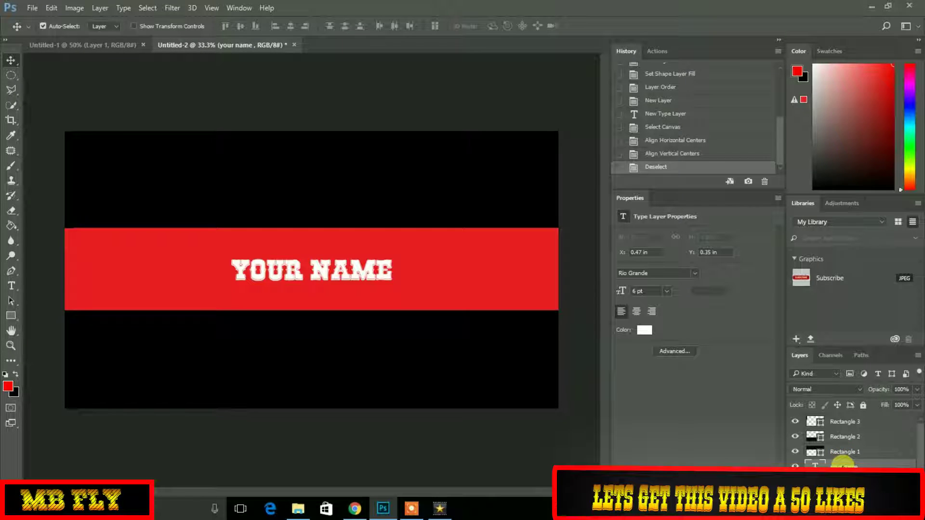
Turn on Drop Shadow in the YOUR NAME layer's Blending Options.
{"action": "right_click", "coordinate": [844, 463]}
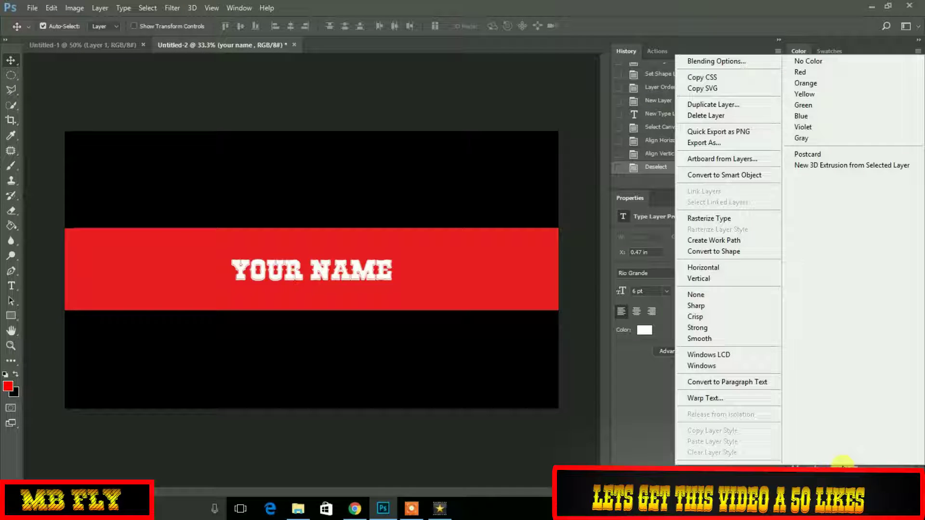
{"action": "left_click", "coordinate": [712, 60]}
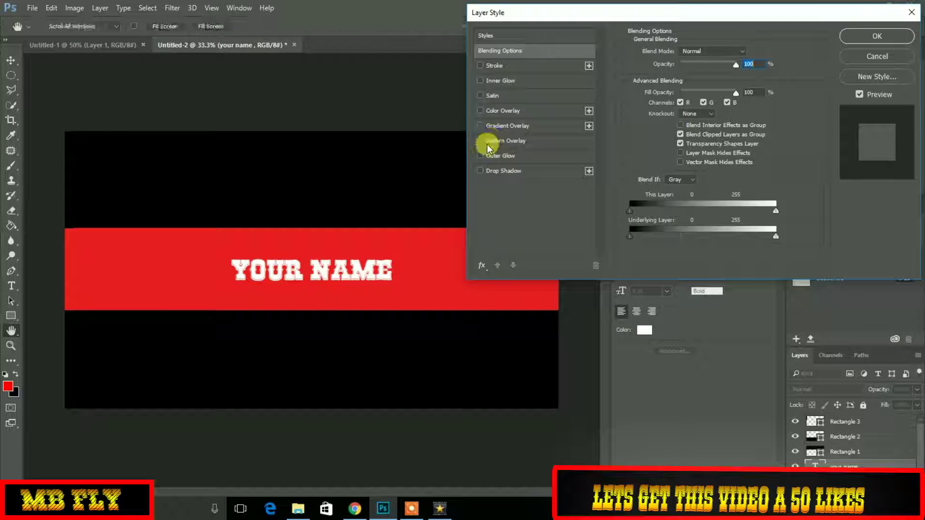
{"action": "left_click", "coordinate": [587, 172]}
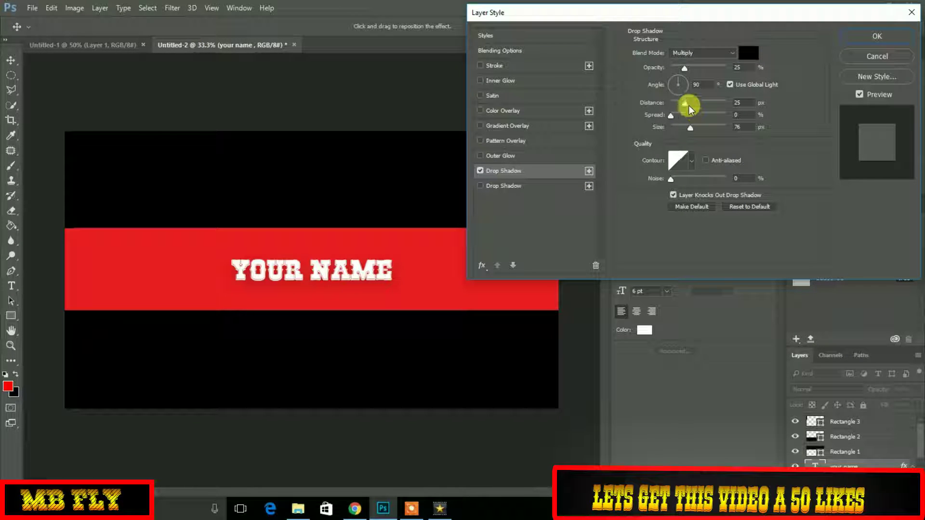
Set the shadow to 100% opacity, 15 px distance, 49% spread and 43 px size, then confirm.
{"action": "left_click_drag", "start_coordinate": [684, 105], "coordinate": [707, 116]}
{"action": "left_click", "coordinate": [672, 117]}
{"action": "left_click_drag", "start_coordinate": [684, 76], "coordinate": [728, 70]}
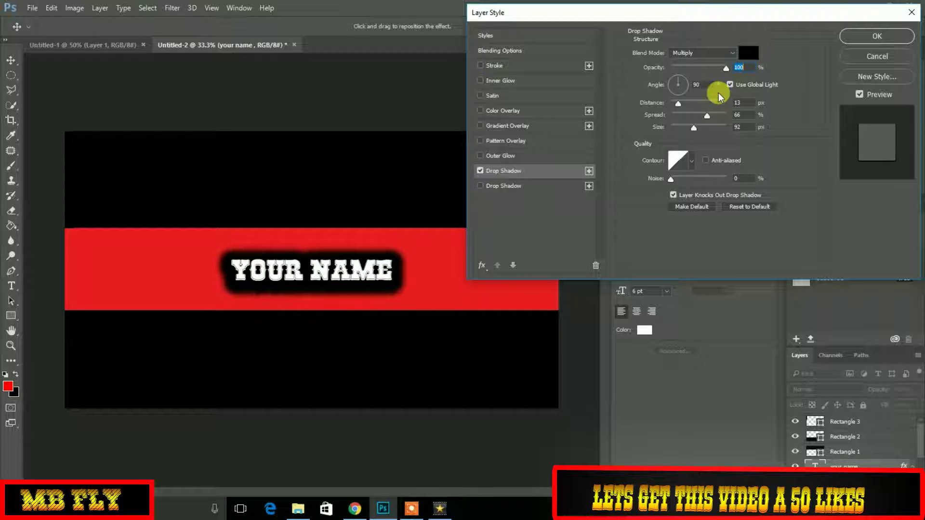
{"action": "left_click_drag", "start_coordinate": [707, 116], "coordinate": [665, 113]}
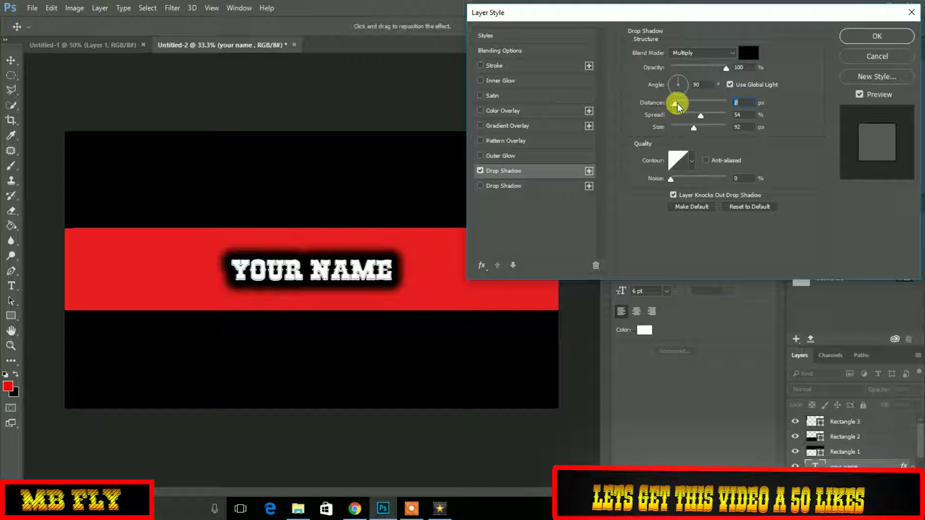
{"action": "left_click_drag", "start_coordinate": [675, 106], "coordinate": [685, 131]}
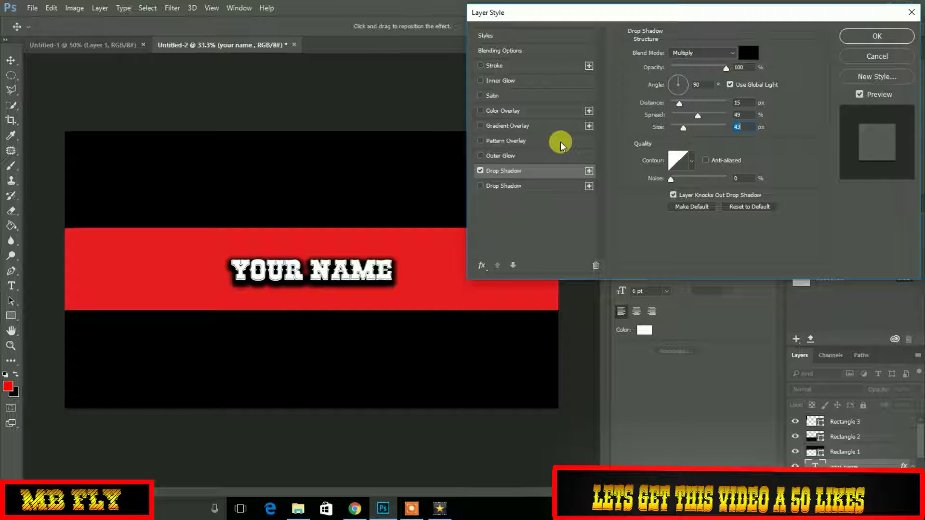
{"action": "left_click", "coordinate": [865, 38]}
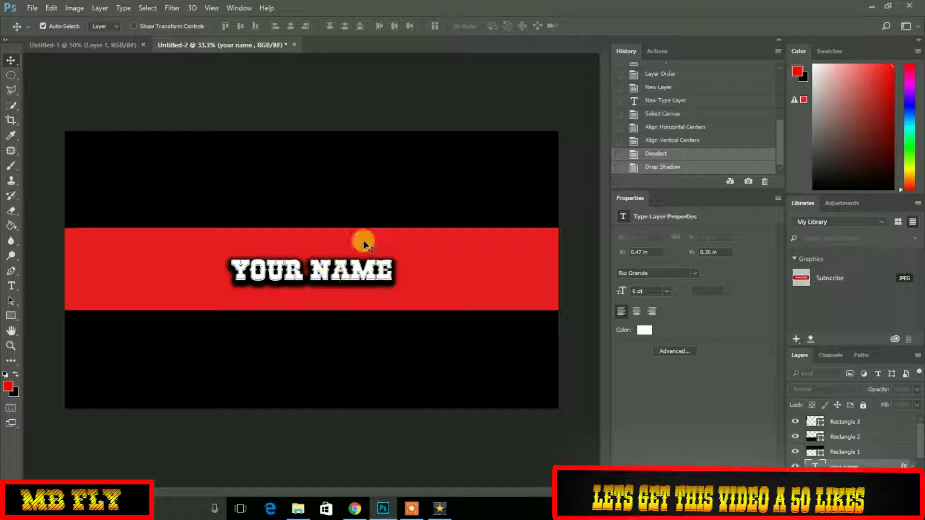
{"action": "right_click", "coordinate": [838, 464]}
Open the text layer's Layer Style and turn on Stroke.
{"action": "left_click", "coordinate": [713, 55]}
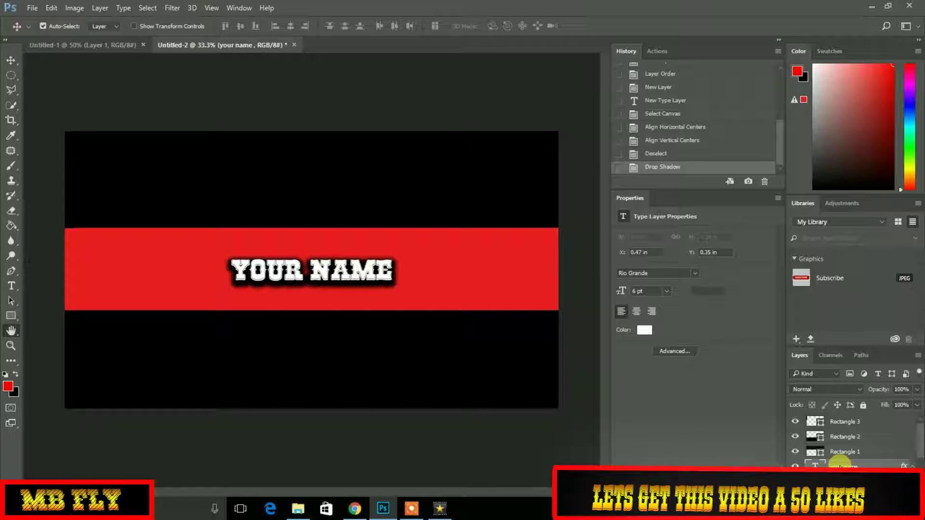
{"action": "double_click", "coordinate": [841, 463]}
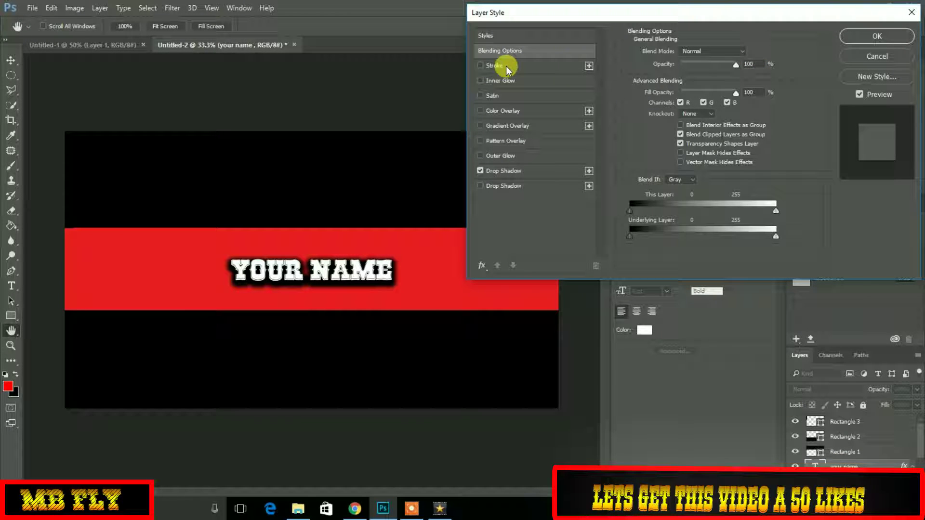
{"action": "left_click", "coordinate": [589, 66]}
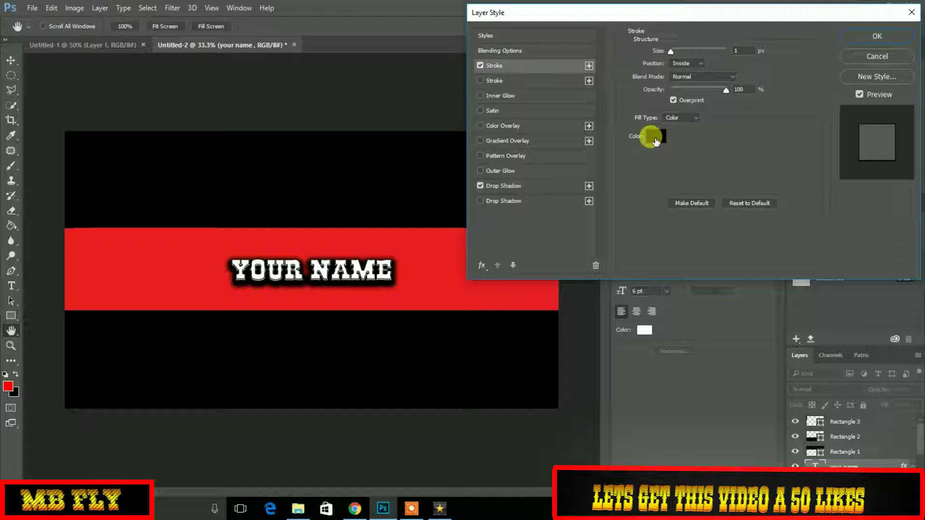
Make the stroke bright blue #0600ff at 3 px and apply it.
{"action": "left_click", "coordinate": [655, 138]}
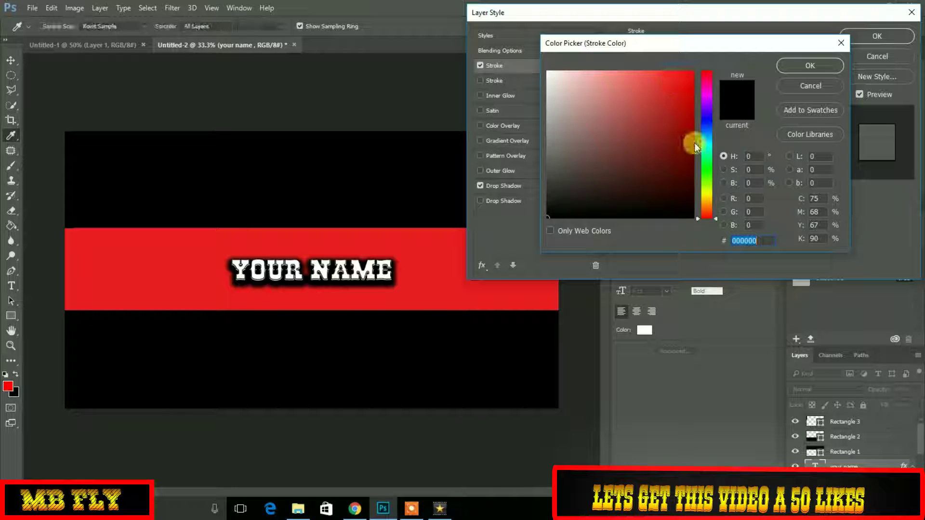
{"action": "left_click", "coordinate": [707, 193]}
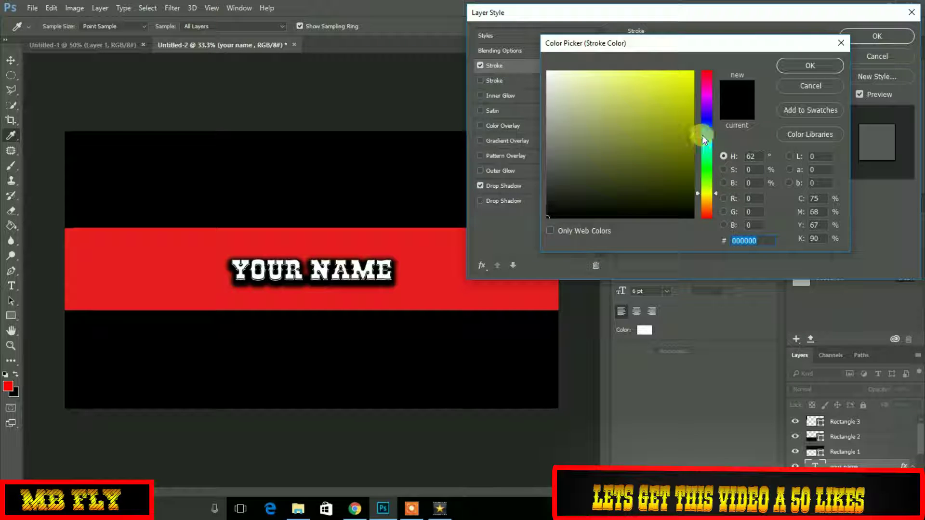
{"action": "left_click", "coordinate": [707, 120]}
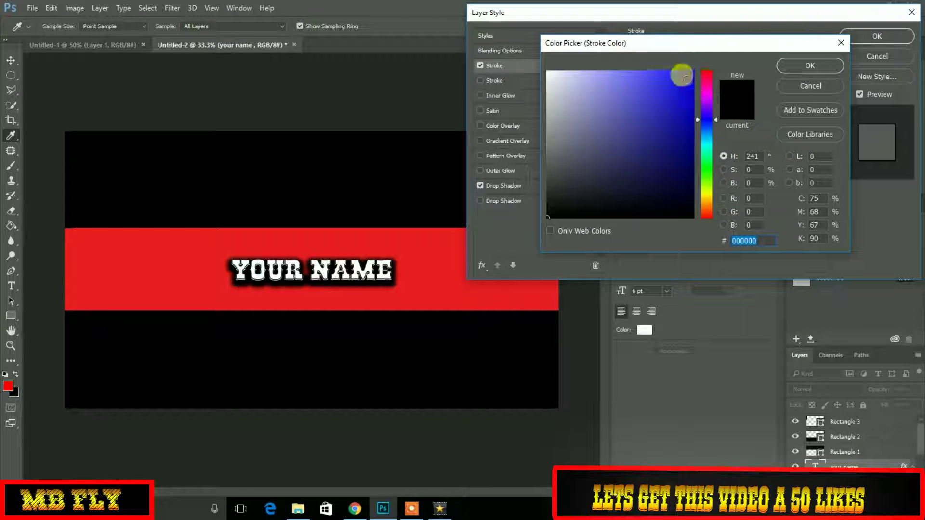
{"action": "left_click_drag", "start_coordinate": [683, 72], "coordinate": [697, 66]}
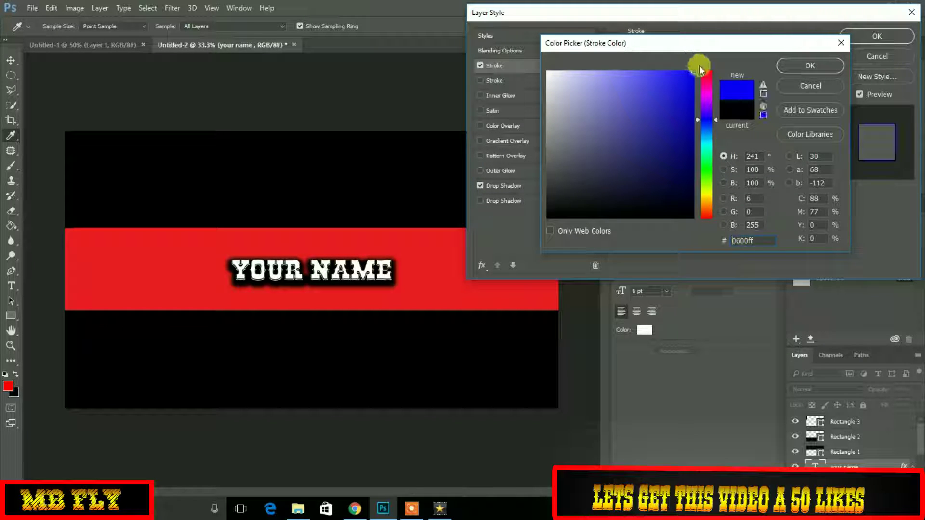
{"action": "left_click", "coordinate": [797, 65]}
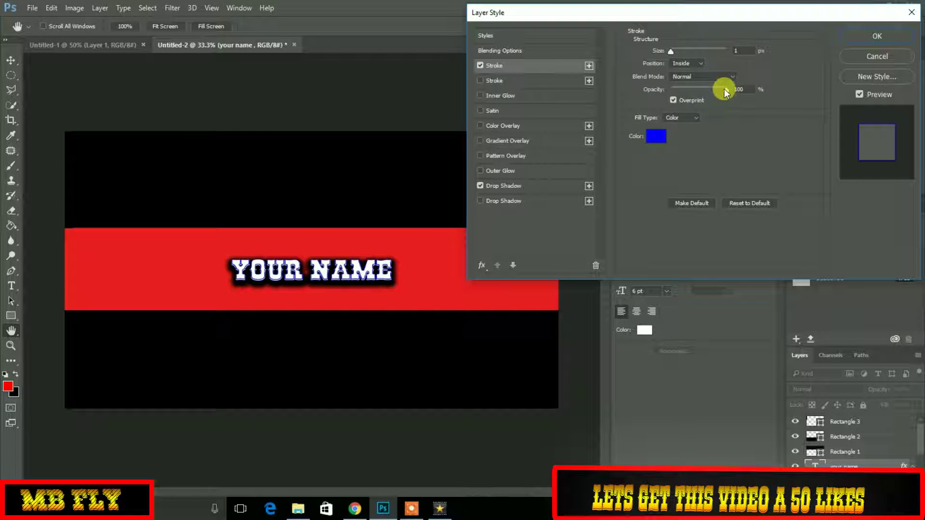
{"action": "left_click", "coordinate": [673, 51]}
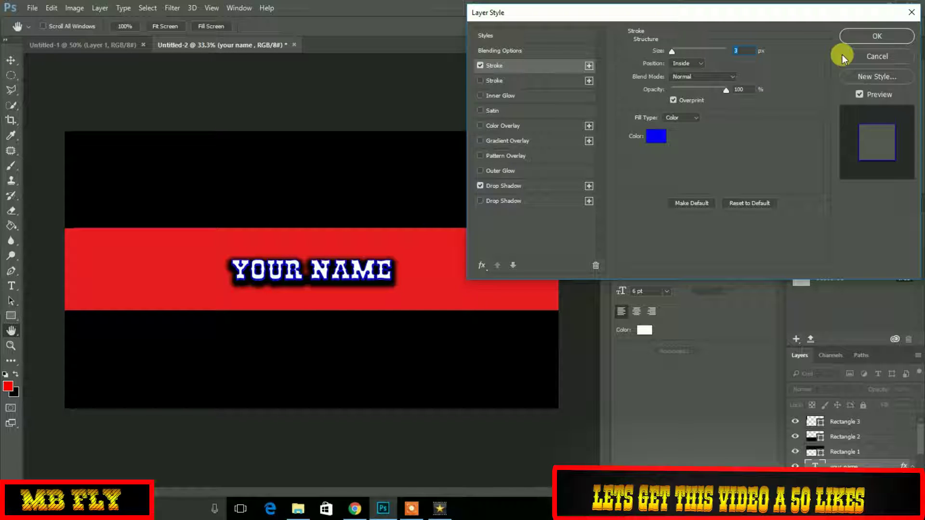
{"action": "left_click", "coordinate": [869, 38]}
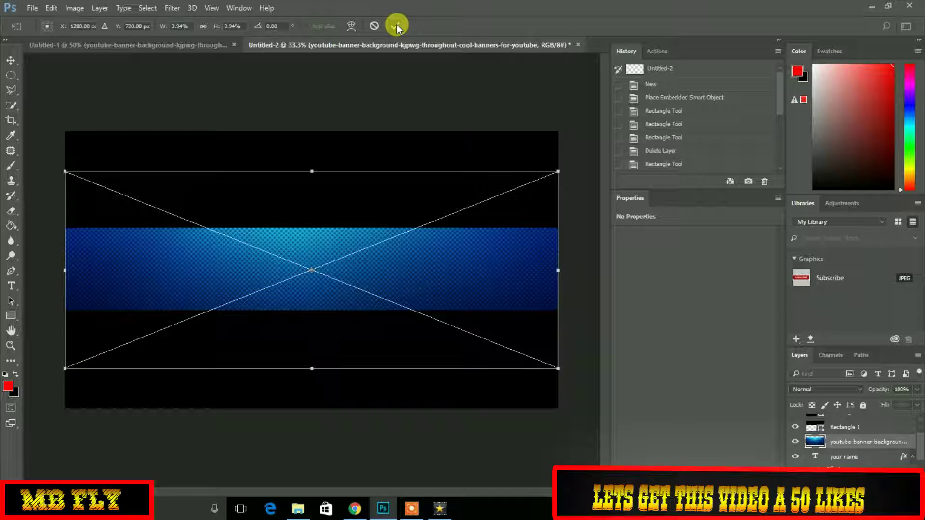
Commit the placed background image, then try Screen and one other blend mode on it.
{"action": "left_click", "coordinate": [396, 25]}
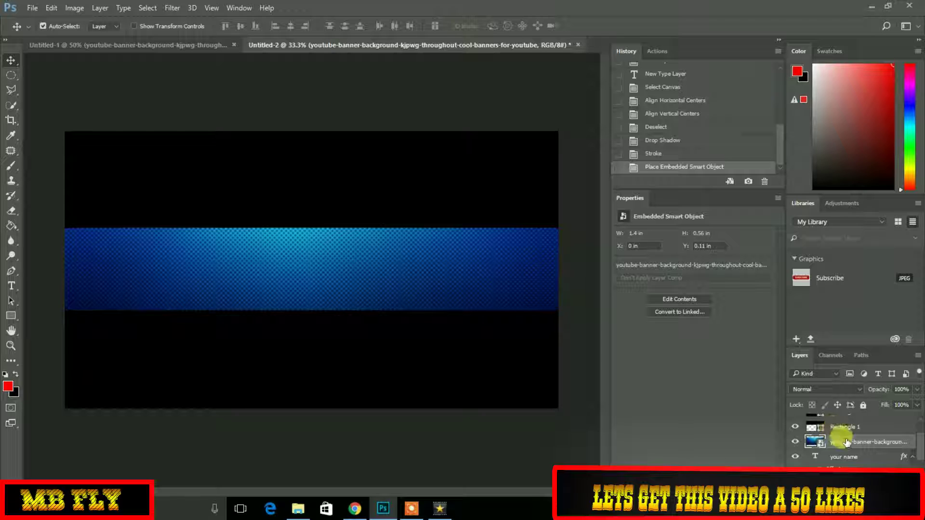
{"action": "left_click", "coordinate": [860, 392]}
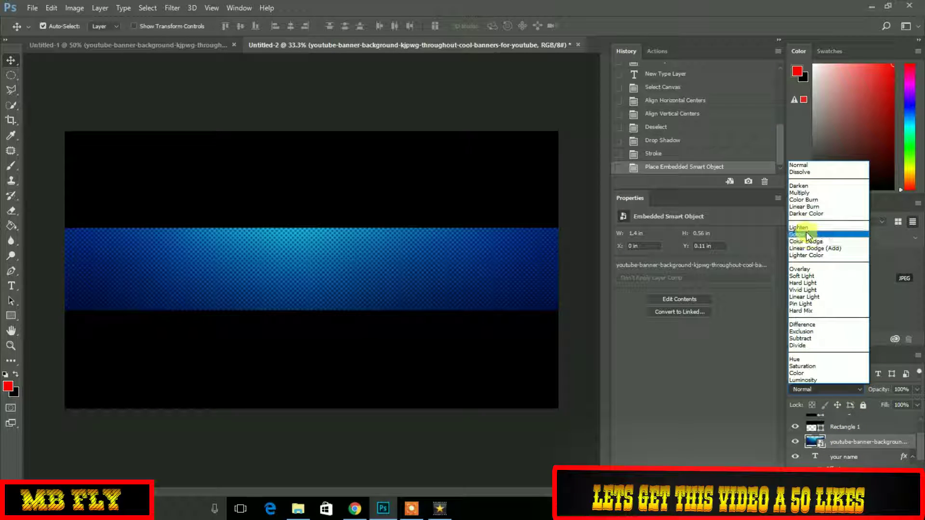
{"action": "left_click", "coordinate": [805, 235]}
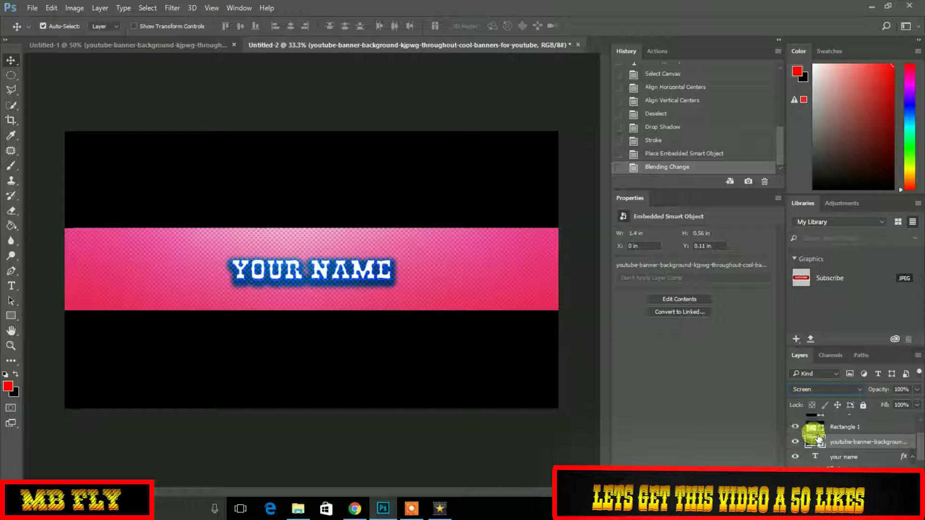
{"action": "left_click", "coordinate": [858, 390]}
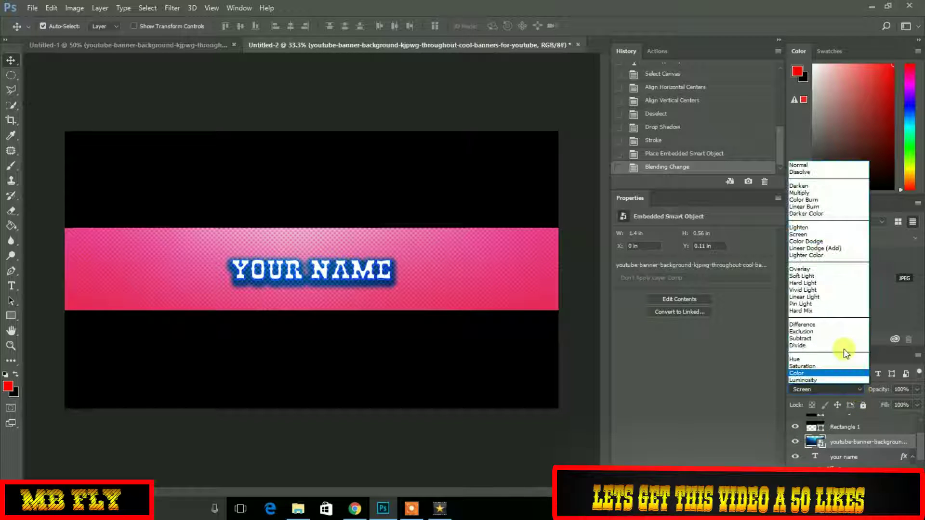
{"action": "left_click", "coordinate": [816, 279]}
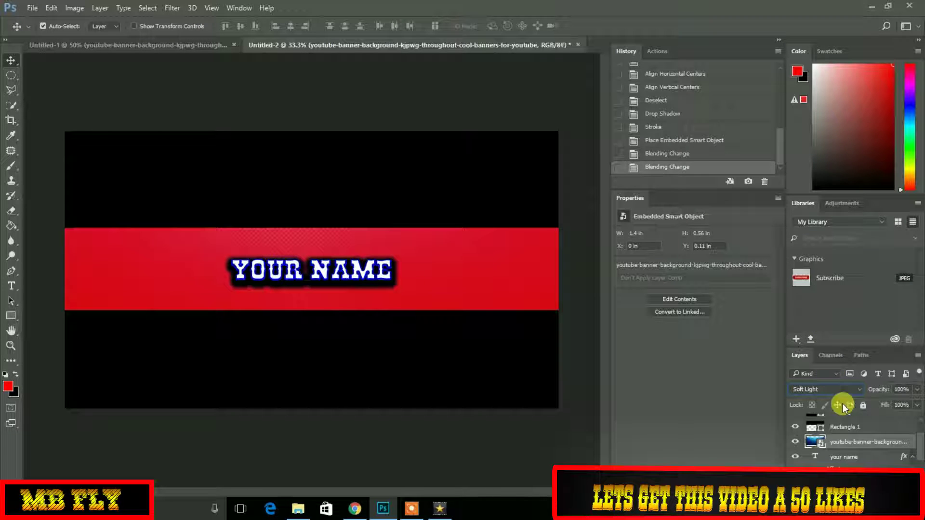
Try Hard Light, Vivid Light and Multiply on the background image, then settle on Screen.
{"action": "left_click", "coordinate": [858, 389]}
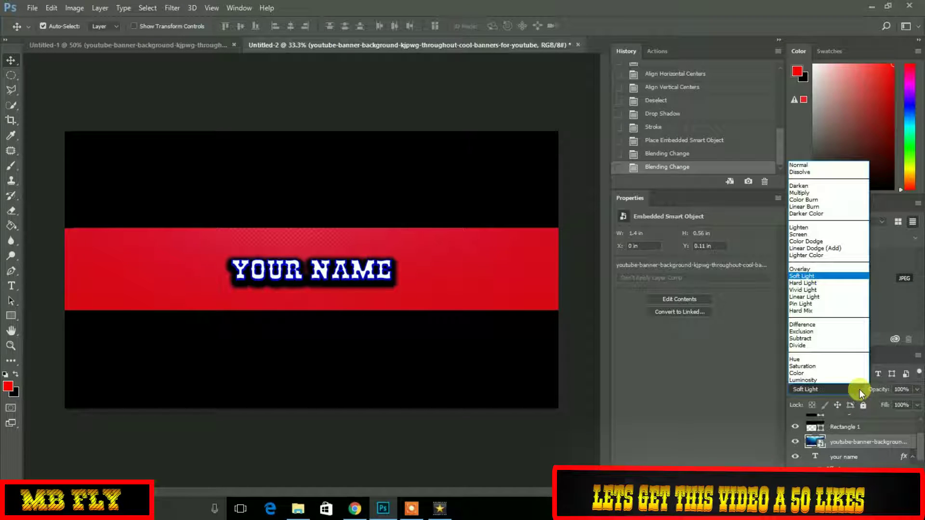
{"action": "left_click", "coordinate": [815, 283]}
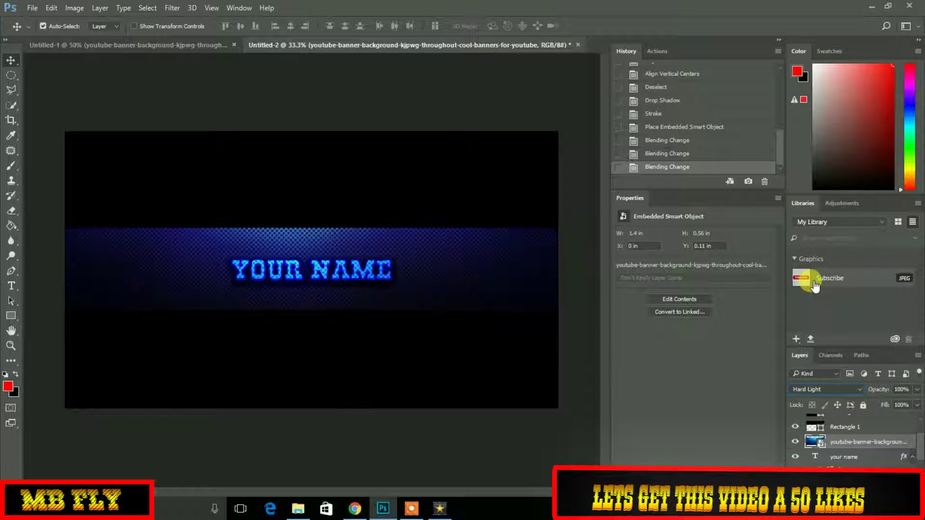
{"action": "left_click", "coordinate": [852, 390]}
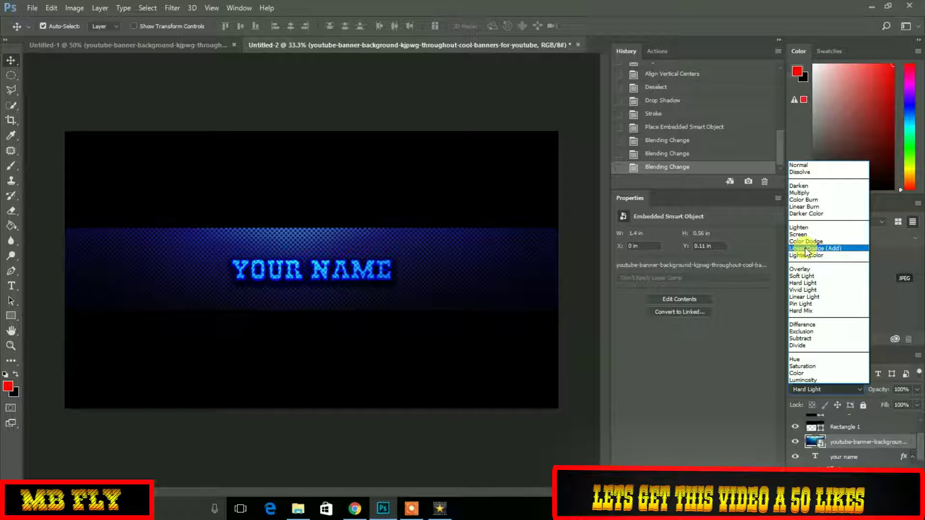
{"action": "left_click", "coordinate": [805, 290]}
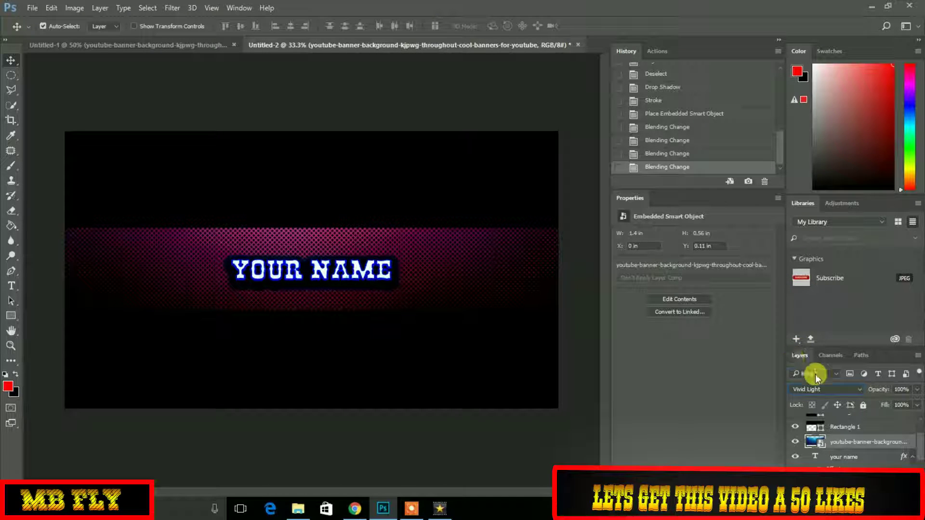
{"action": "left_click", "coordinate": [858, 388]}
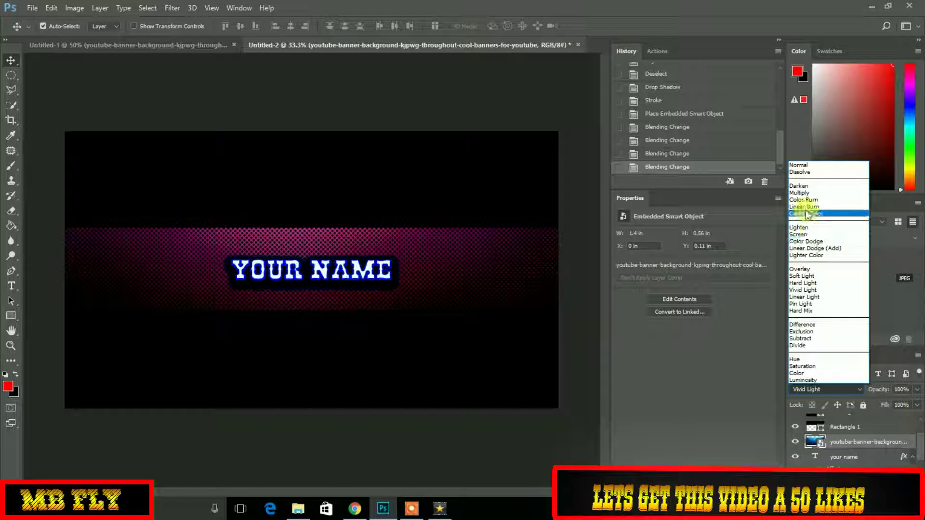
{"action": "left_click", "coordinate": [804, 192]}
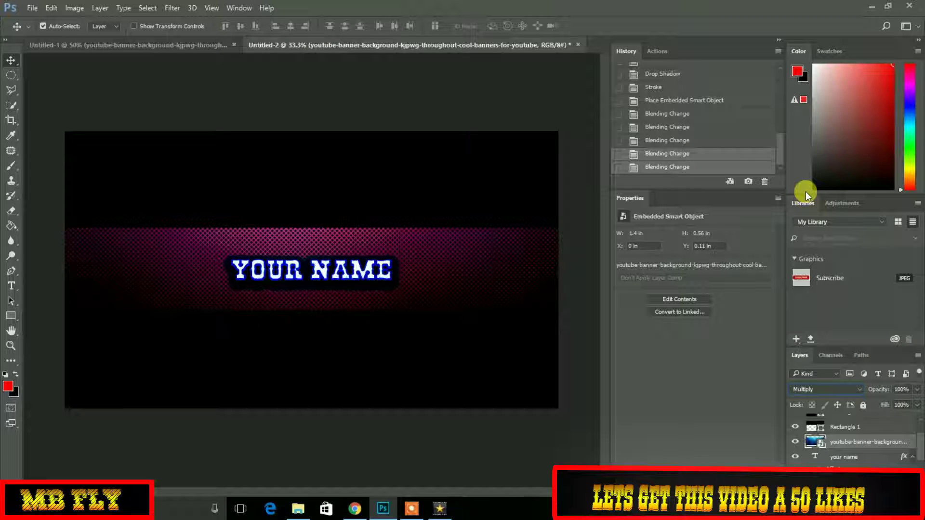
{"action": "left_click", "coordinate": [855, 389]}
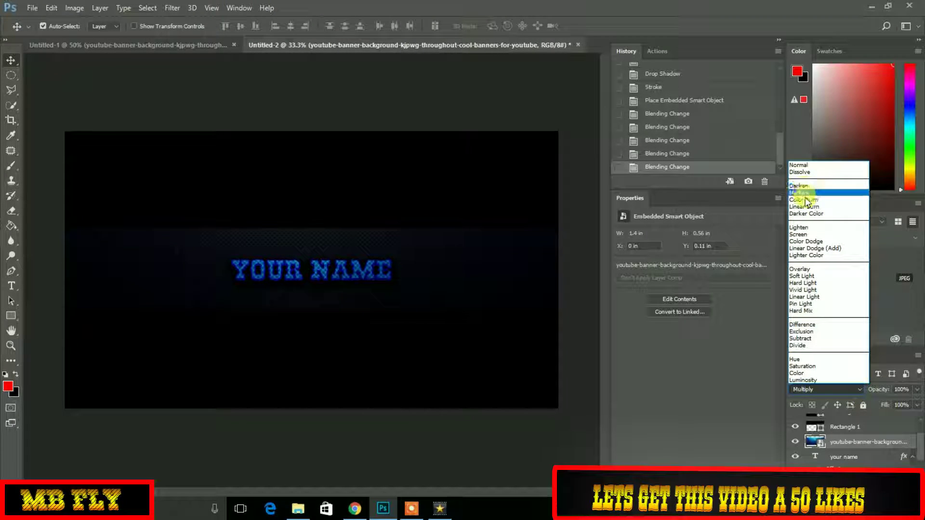
{"action": "left_click", "coordinate": [800, 234]}
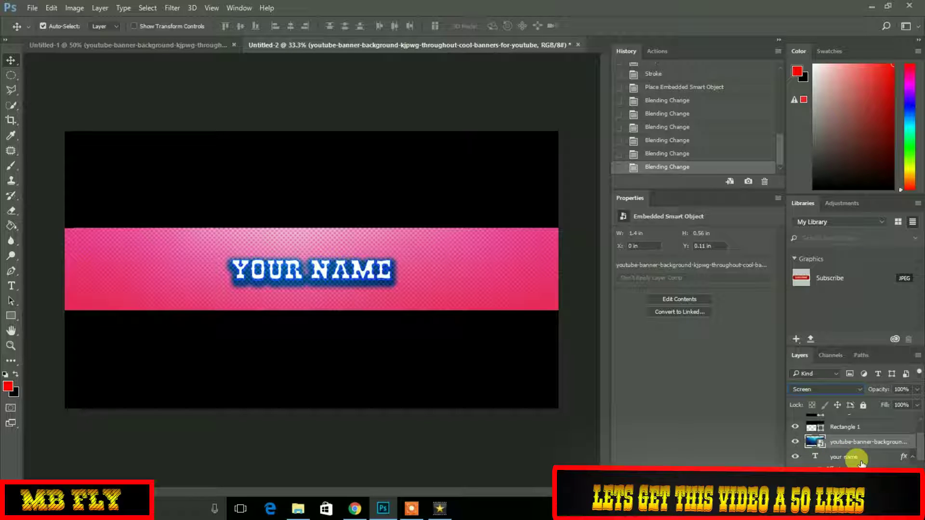
Open Blending Options for the 'your name' text layer.
{"action": "scroll", "coordinate": [862, 463], "scroll_direction": "down", "scroll_amount": 1}
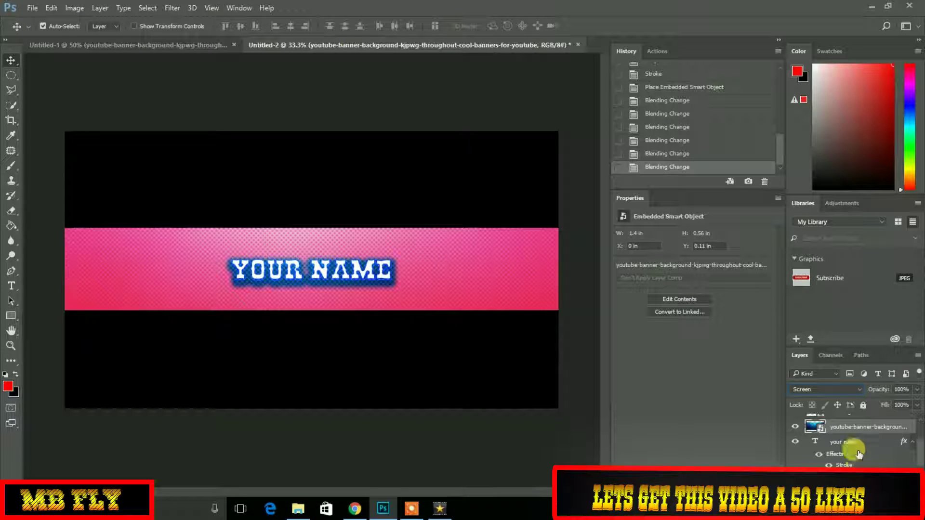
{"action": "left_click", "coordinate": [853, 443]}
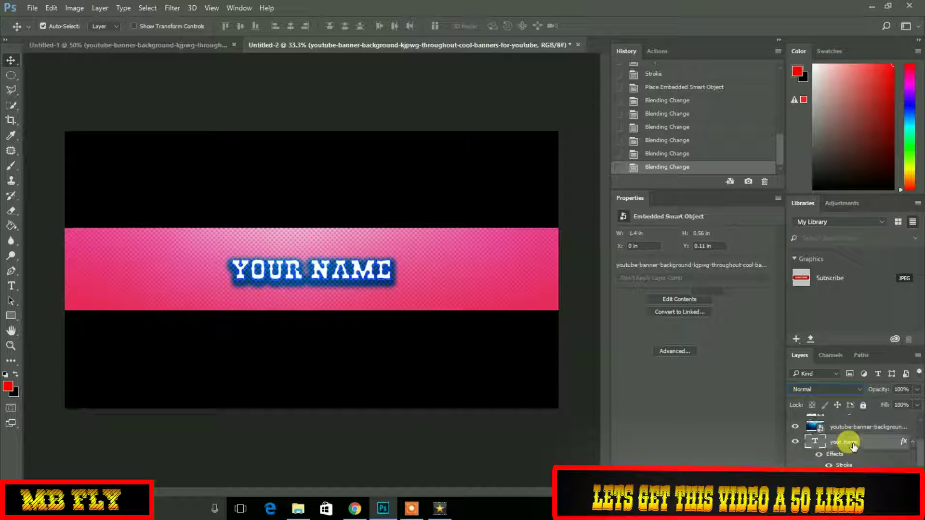
{"action": "right_click", "coordinate": [853, 444]}
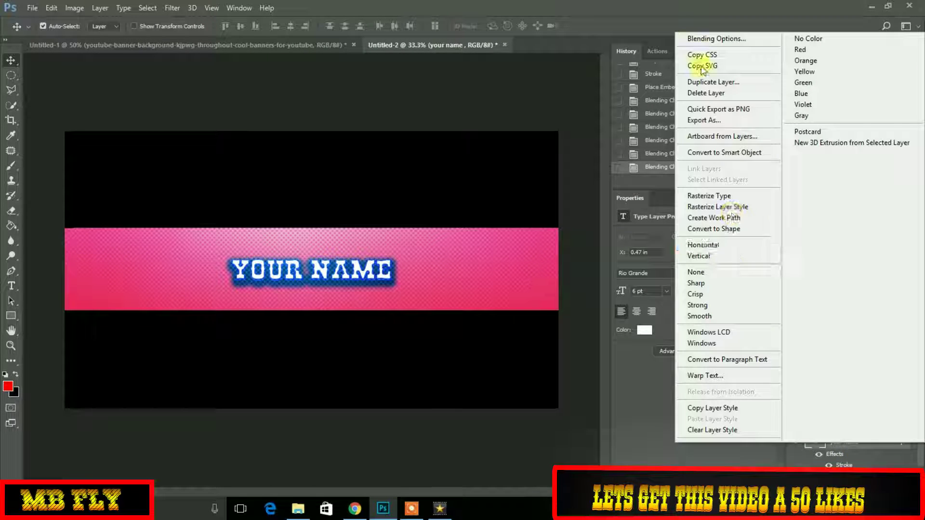
{"action": "left_click", "coordinate": [707, 36]}
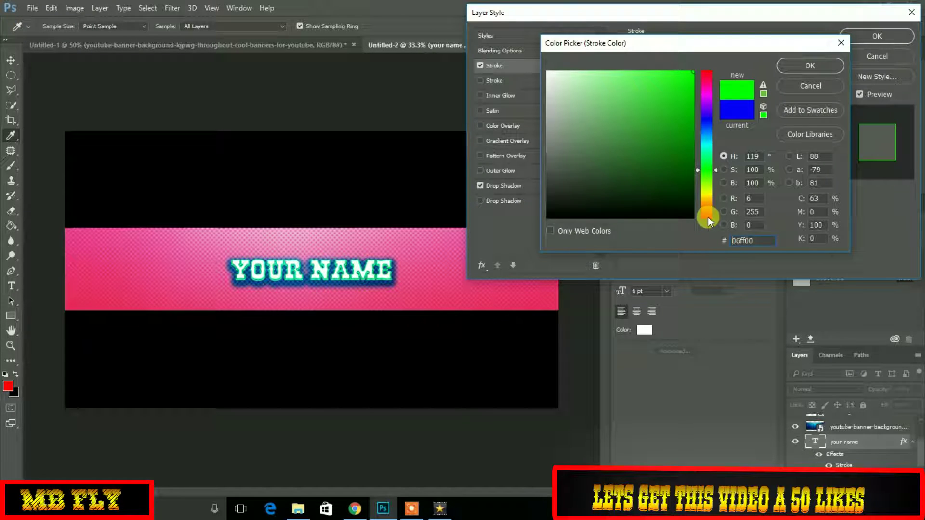
Try a few hues for the stroke, then set it to red #fa0029.
{"action": "left_click", "coordinate": [707, 217]}
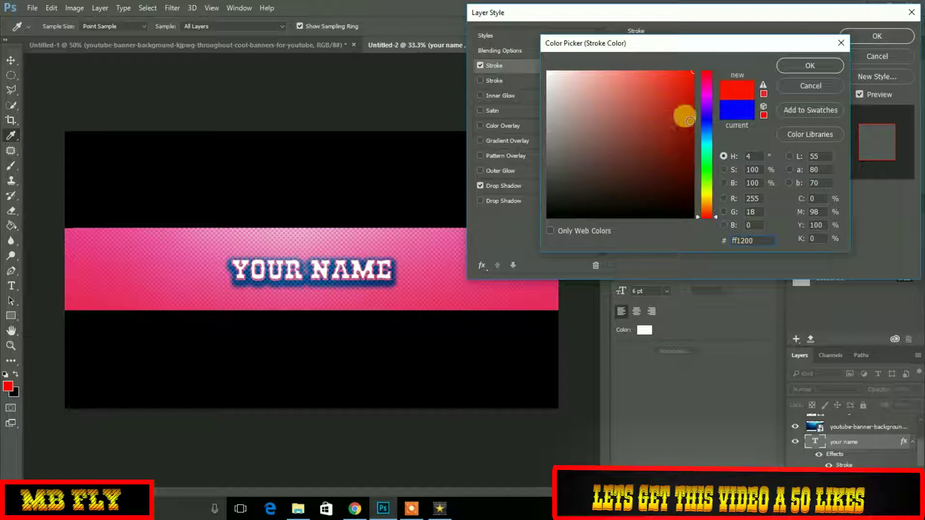
{"action": "left_click", "coordinate": [705, 177]}
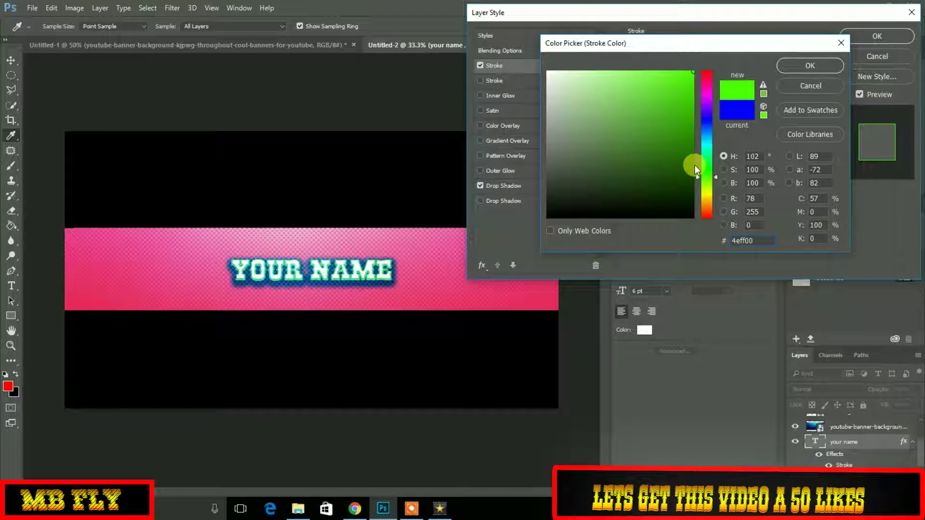
{"action": "left_click", "coordinate": [687, 152]}
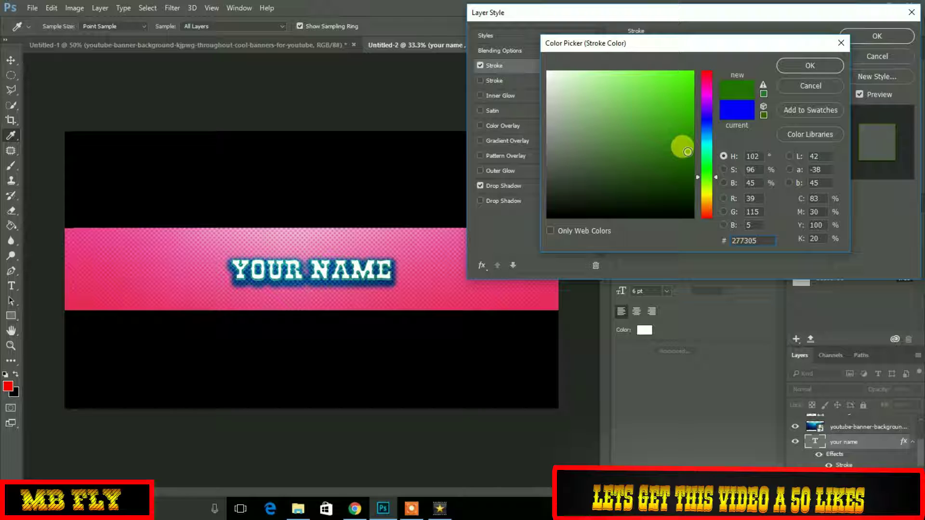
{"action": "left_click_drag", "start_coordinate": [681, 132], "coordinate": [689, 72]}
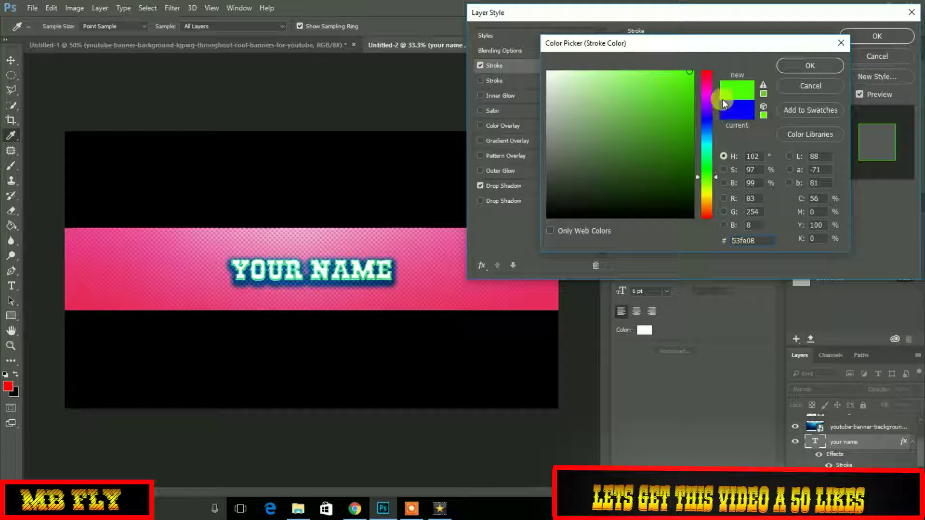
{"action": "mouse_move", "coordinate": [707, 76]}
{"action": "left_mouse_down"}
{"action": "mouse_move", "coordinate": [682, 68]}
{"action": "mouse_move", "coordinate": [710, 74]}
{"action": "left_mouse_up"}
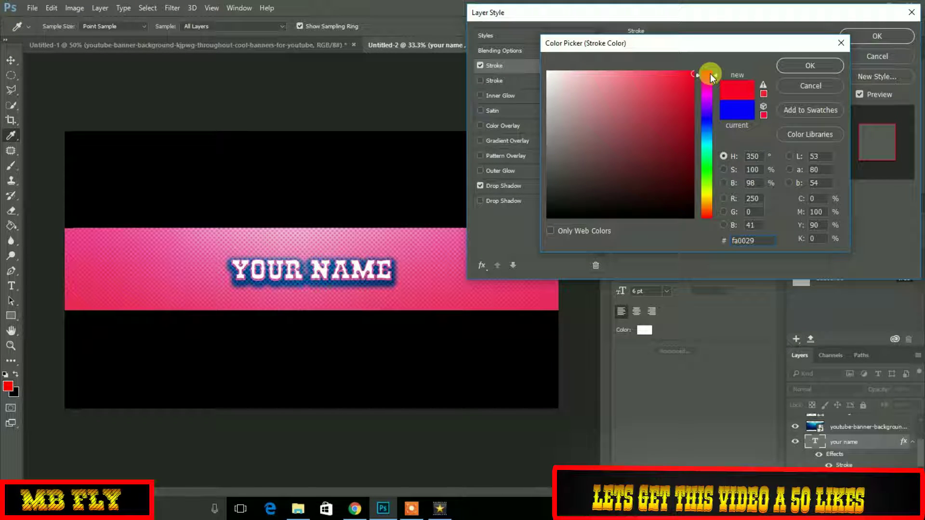
{"action": "left_click", "coordinate": [805, 65]}
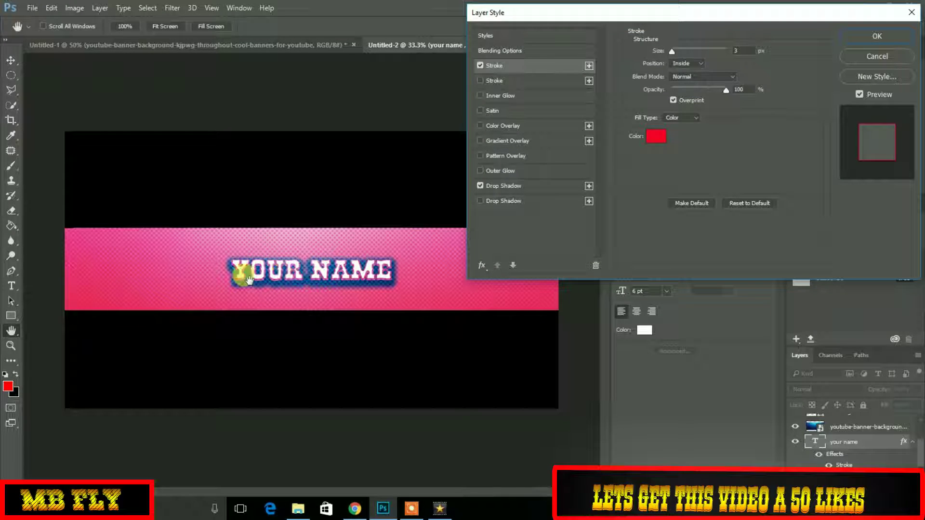
Experiment with second stroke, inner glow, satin, gradient overlay and pattern overlay effects on the text.
{"action": "left_click", "coordinate": [481, 81]}
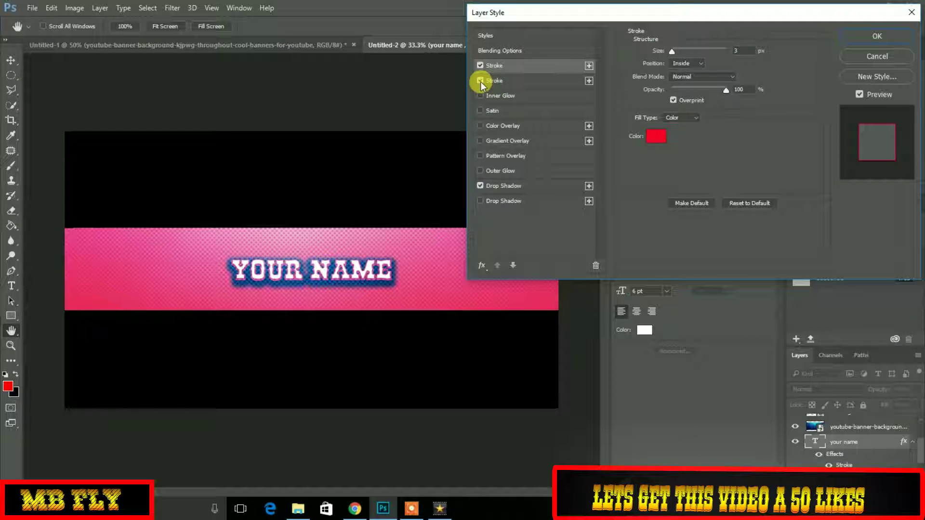
{"action": "left_click", "coordinate": [481, 81]}
{"action": "left_click", "coordinate": [481, 96]}
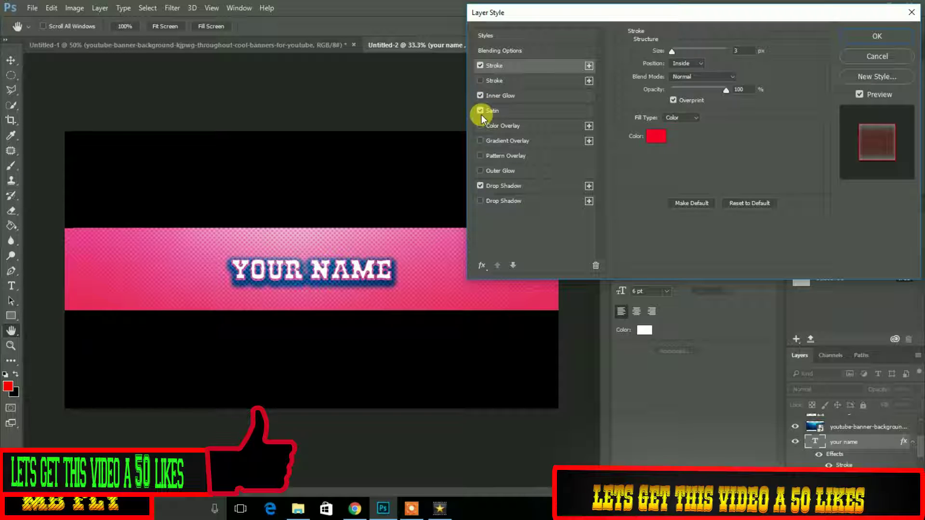
{"action": "left_click", "coordinate": [480, 111]}
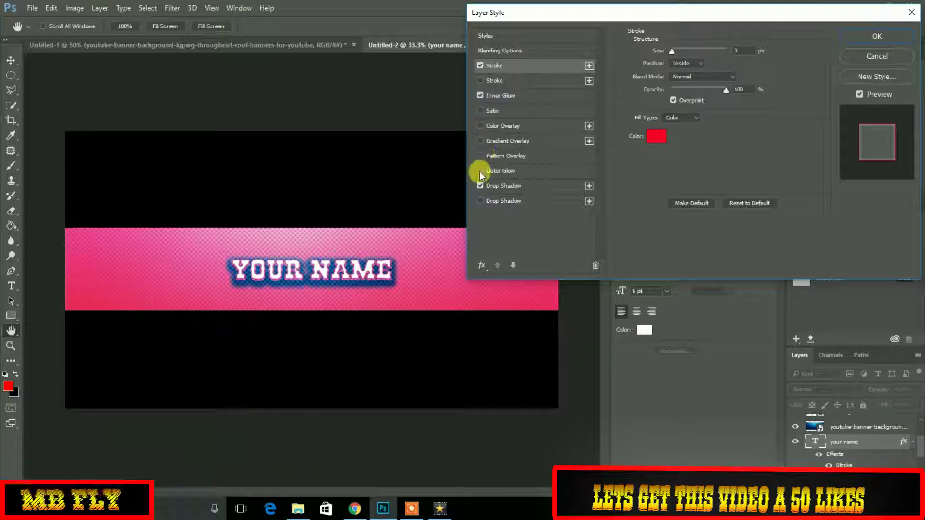
{"action": "left_click", "coordinate": [480, 141]}
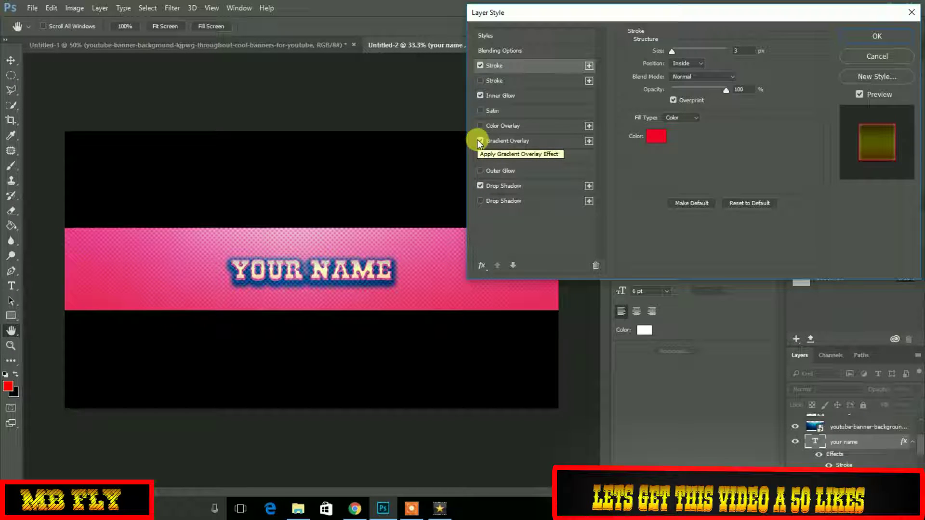
{"action": "left_click", "coordinate": [480, 156]}
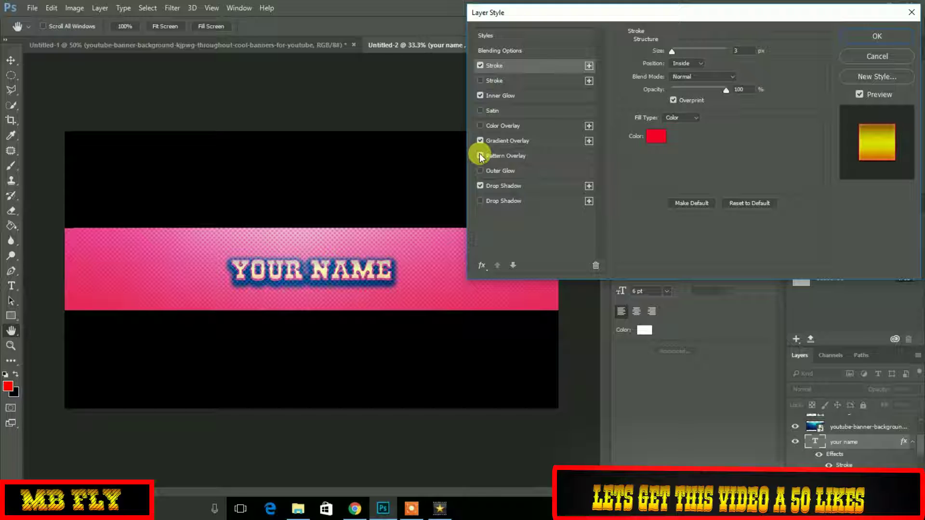
{"action": "left_click", "coordinate": [480, 156]}
{"action": "left_click", "coordinate": [480, 156]}
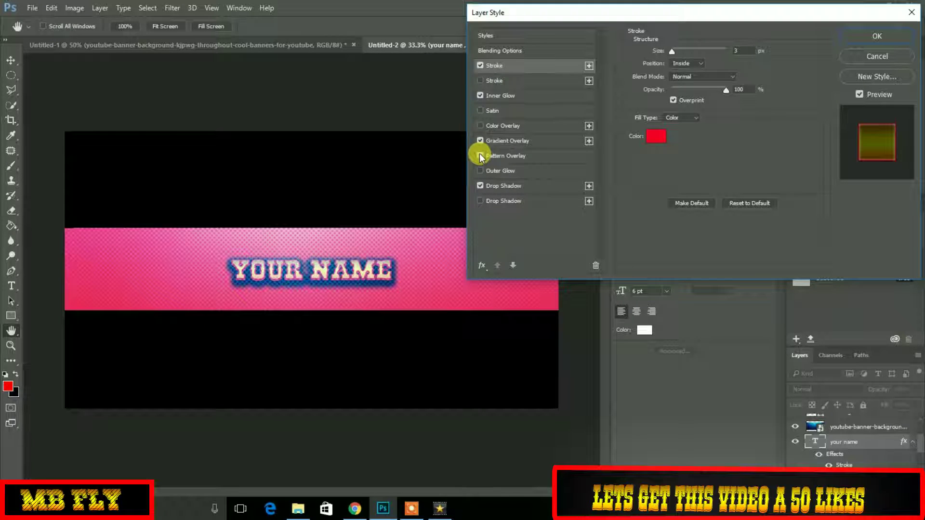
{"action": "left_click", "coordinate": [480, 156]}
{"action": "left_click", "coordinate": [480, 156]}
{"action": "left_click", "coordinate": [480, 156]}
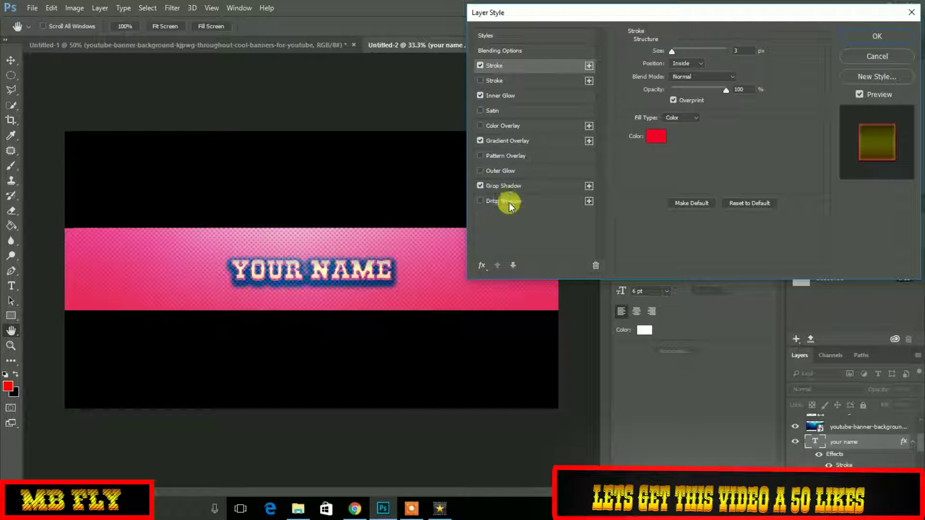
Keep the gradient overlay, test colour overlay and satin, add Inner Glow, and apply the style.
{"action": "left_click", "coordinate": [481, 141]}
{"action": "left_click", "coordinate": [480, 96]}
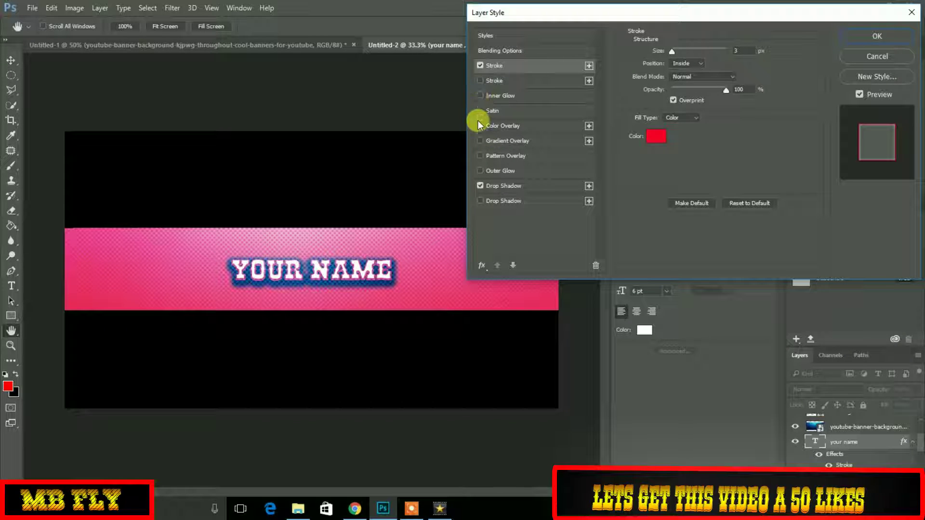
{"action": "left_click", "coordinate": [481, 140]}
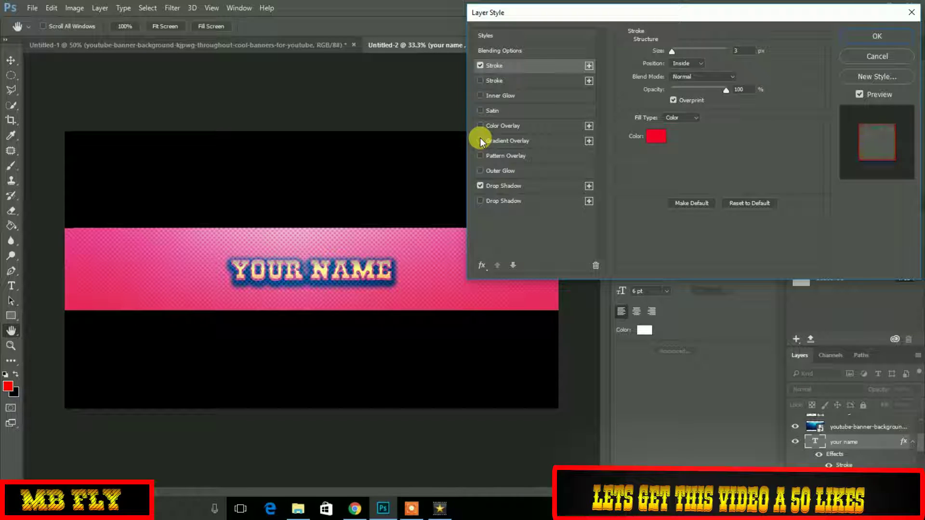
{"action": "left_click", "coordinate": [481, 141]}
{"action": "left_click", "coordinate": [481, 141]}
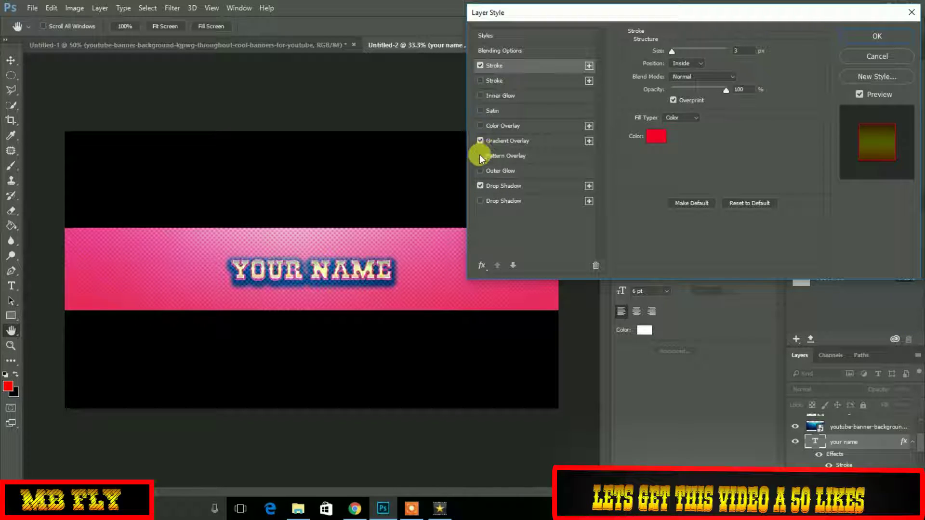
{"action": "left_click", "coordinate": [481, 126]}
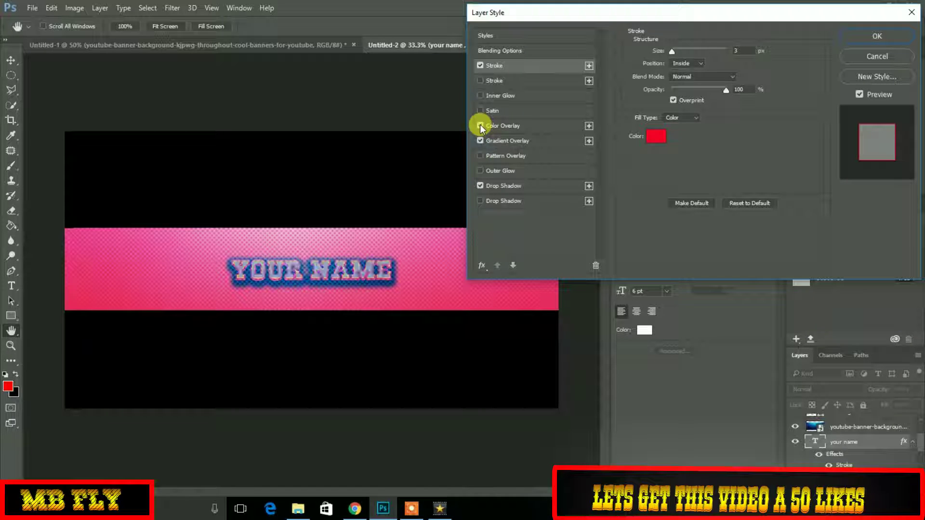
{"action": "left_click", "coordinate": [480, 124]}
{"action": "left_click", "coordinate": [480, 111]}
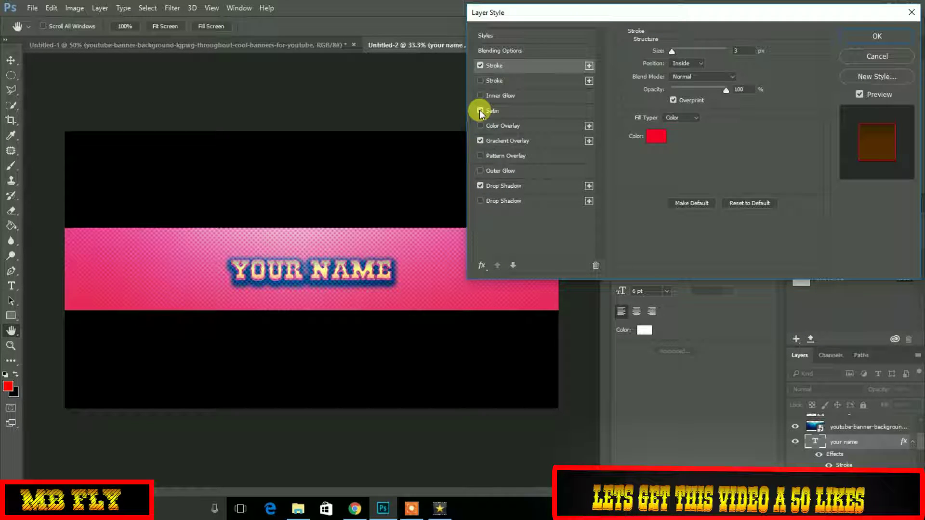
{"action": "left_click", "coordinate": [480, 111]}
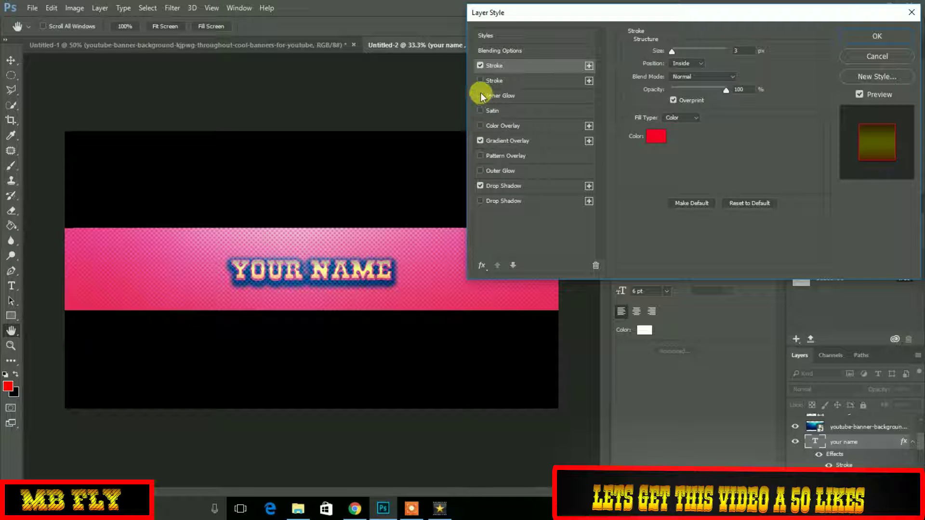
{"action": "left_click", "coordinate": [481, 96]}
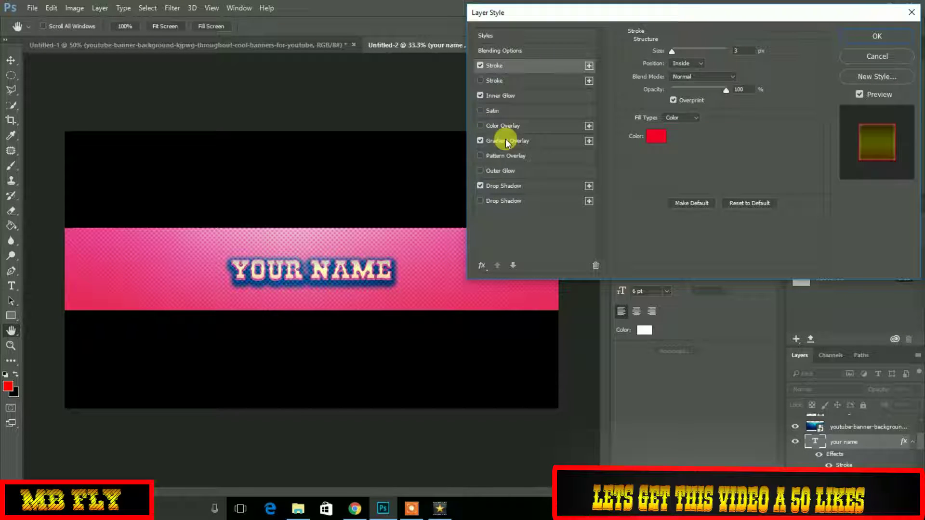
{"action": "left_click", "coordinate": [889, 35]}
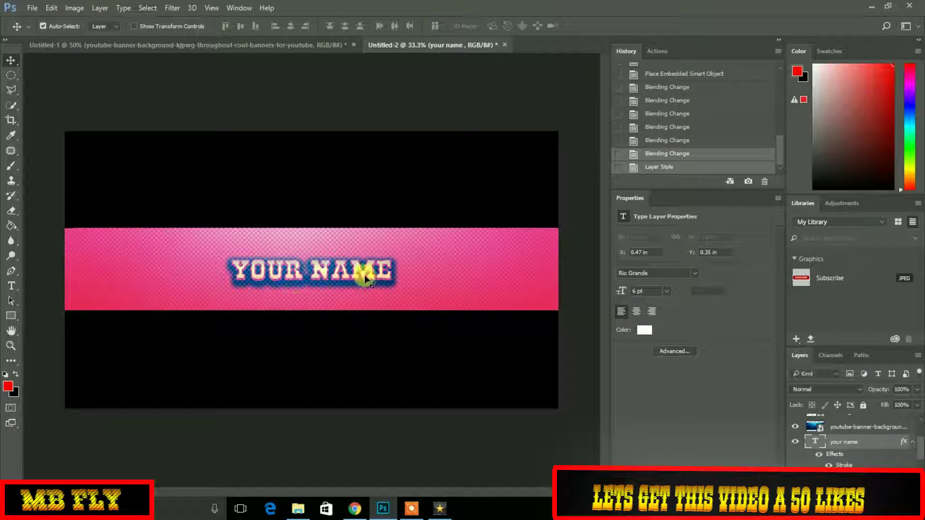
{"action": "left_click", "coordinate": [438, 240]}
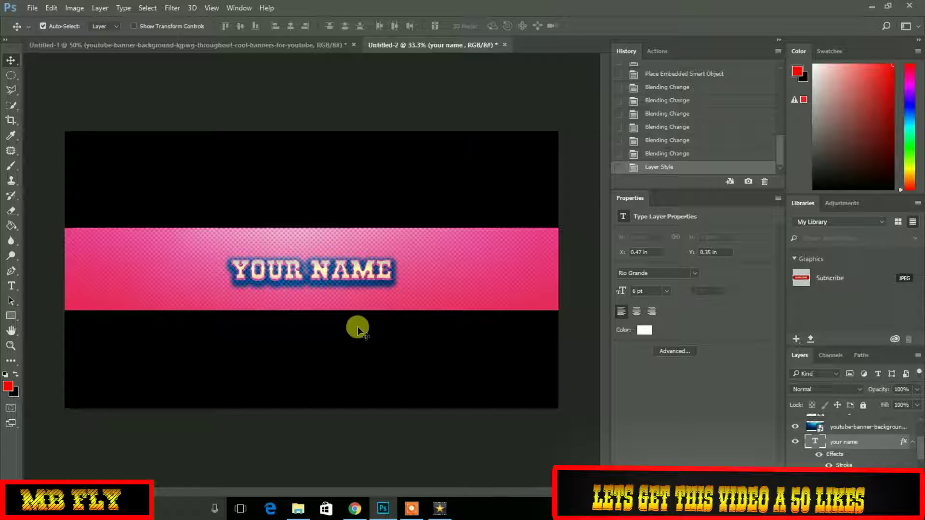
{"action": "left_click", "coordinate": [411, 501]}
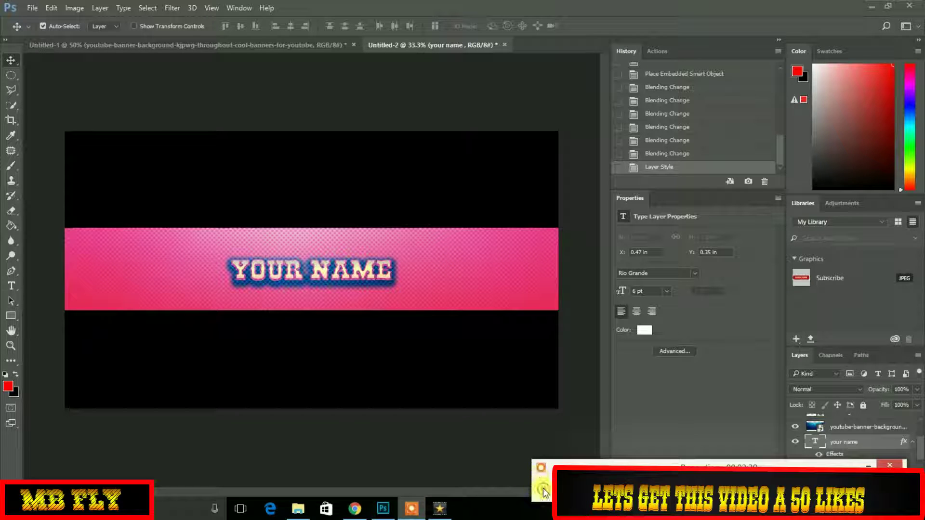
{"action": "left_click", "coordinate": [543, 490]}
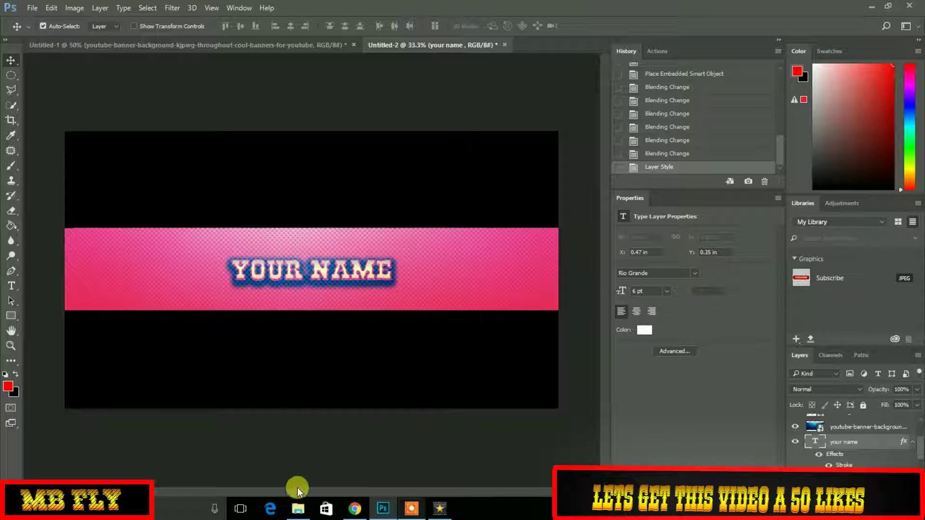
Drag the footballer celebration PNG from the Pictures folder onto the Photoshop banner.
{"action": "left_click", "coordinate": [299, 509]}
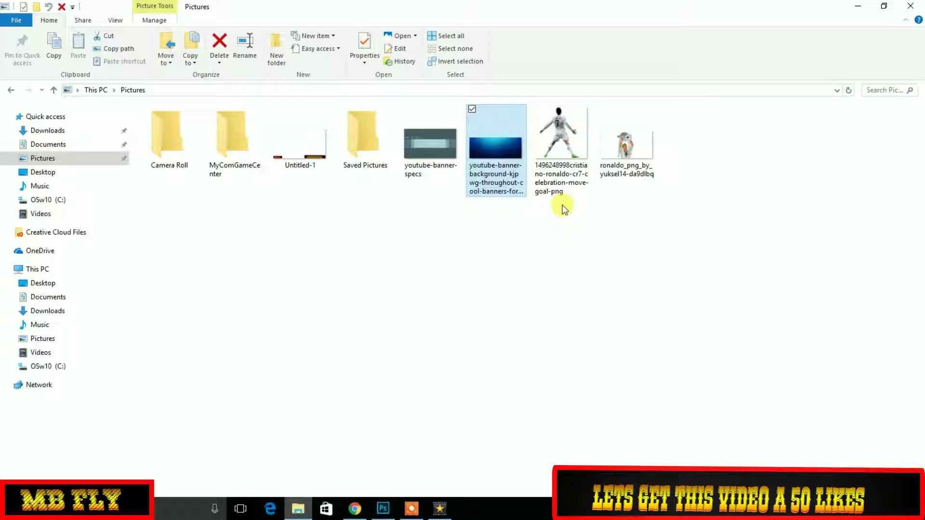
{"action": "left_click_drag", "start_coordinate": [567, 137], "coordinate": [437, 255]}
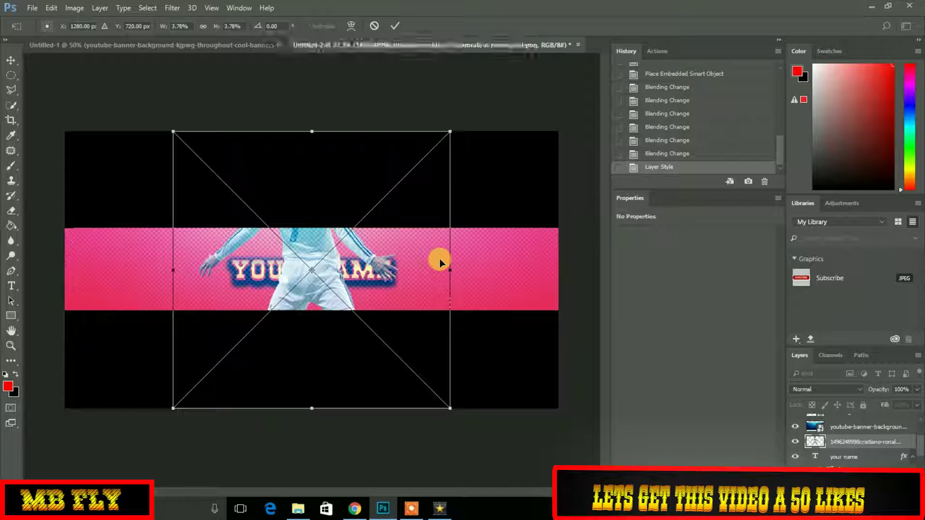
Shrink the footballer to the pink strip's height, move it right of YOUR NAME, and commit.
{"action": "left_click_drag", "start_coordinate": [305, 404], "coordinate": [316, 347]}
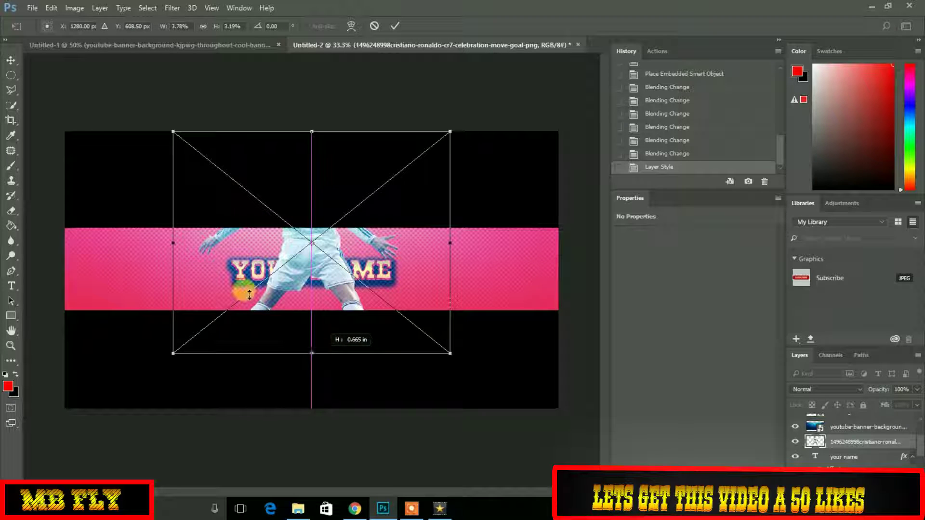
{"action": "left_click_drag", "start_coordinate": [169, 237], "coordinate": [292, 270]}
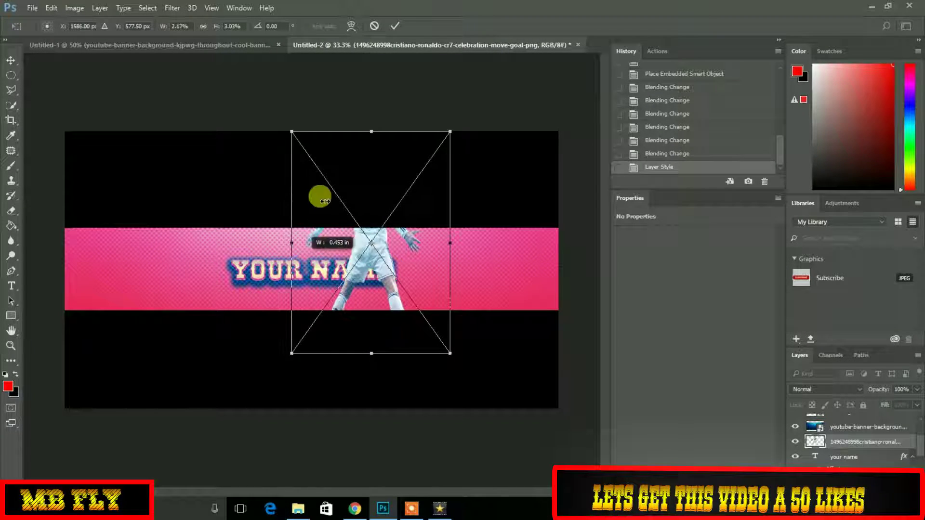
{"action": "left_click_drag", "start_coordinate": [370, 132], "coordinate": [380, 227]}
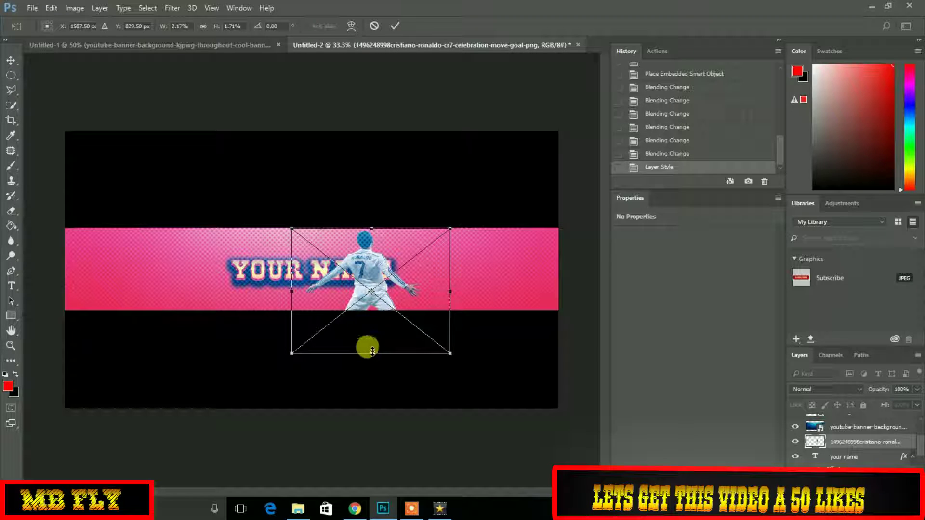
{"action": "left_click_drag", "start_coordinate": [369, 351], "coordinate": [372, 310]}
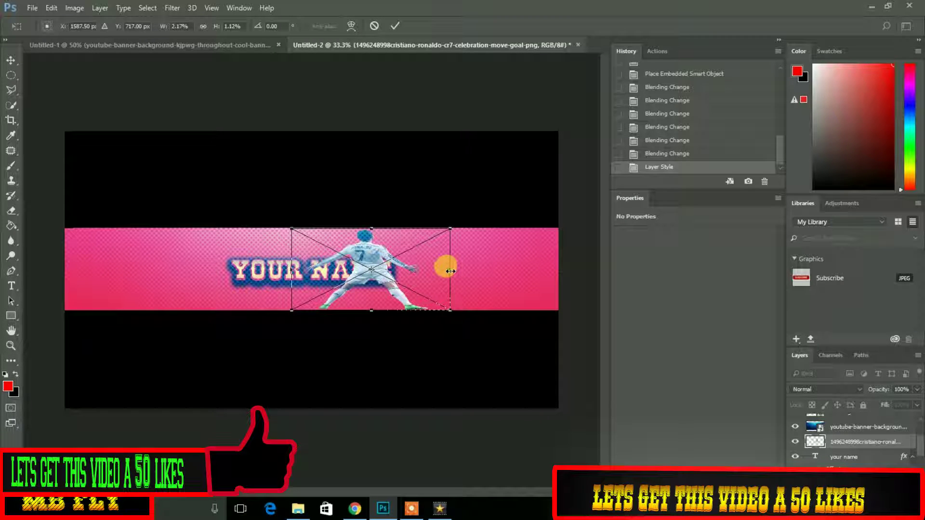
{"action": "left_click_drag", "start_coordinate": [450, 271], "coordinate": [345, 253]}
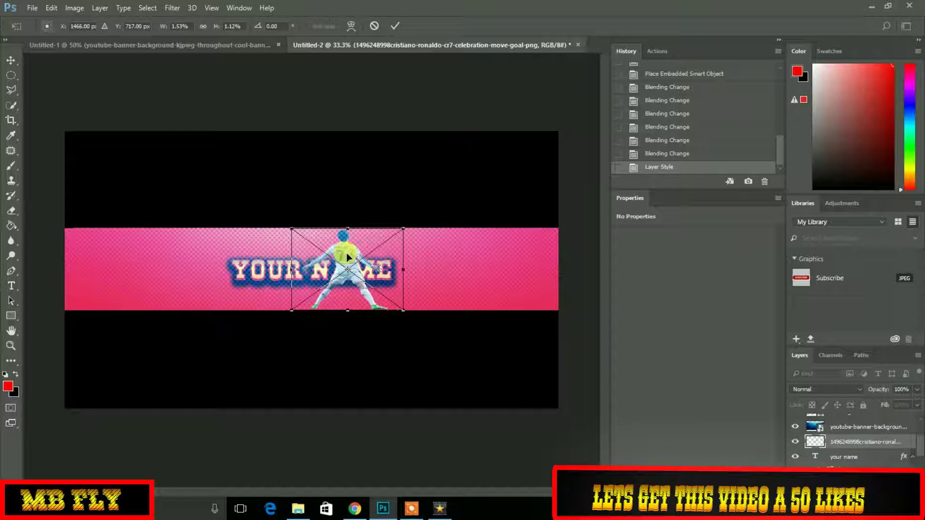
{"action": "left_click_drag", "start_coordinate": [348, 257], "coordinate": [448, 252]}
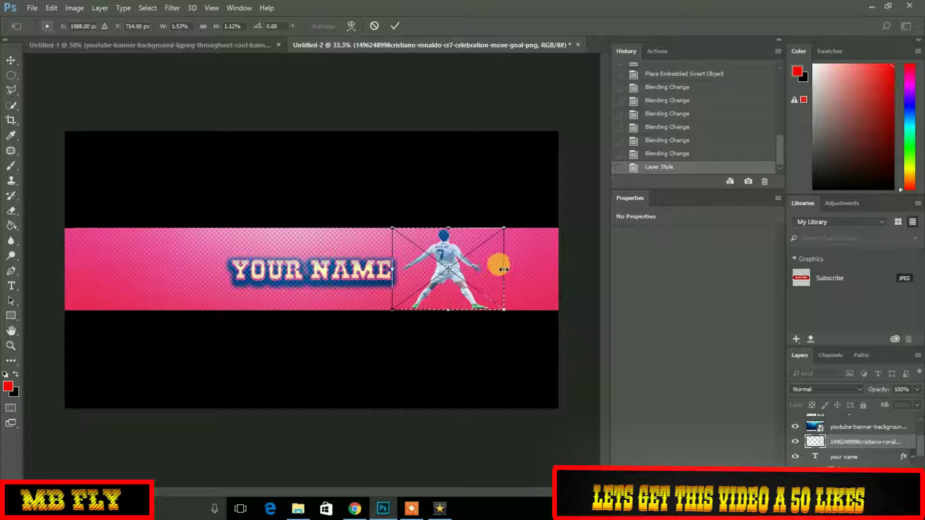
{"action": "left_click_drag", "start_coordinate": [504, 269], "coordinate": [500, 269]}
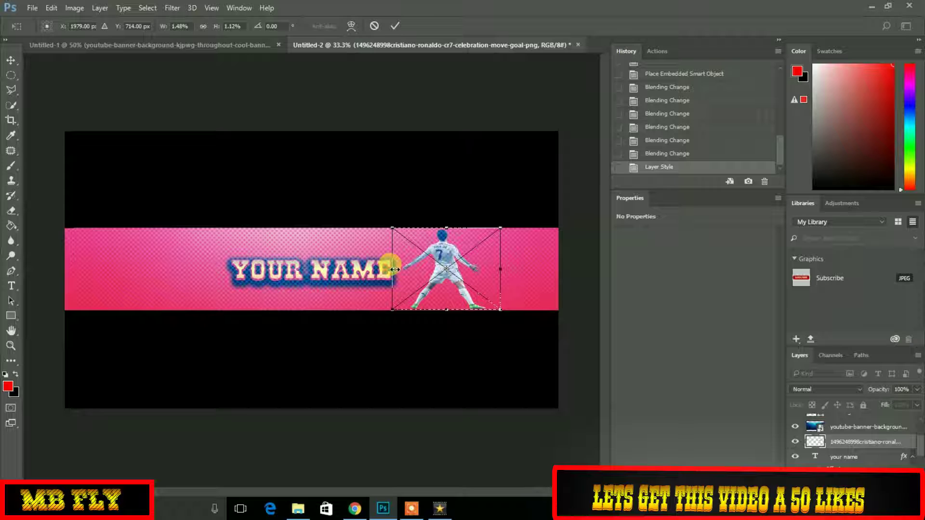
{"action": "key", "text": "Return"}
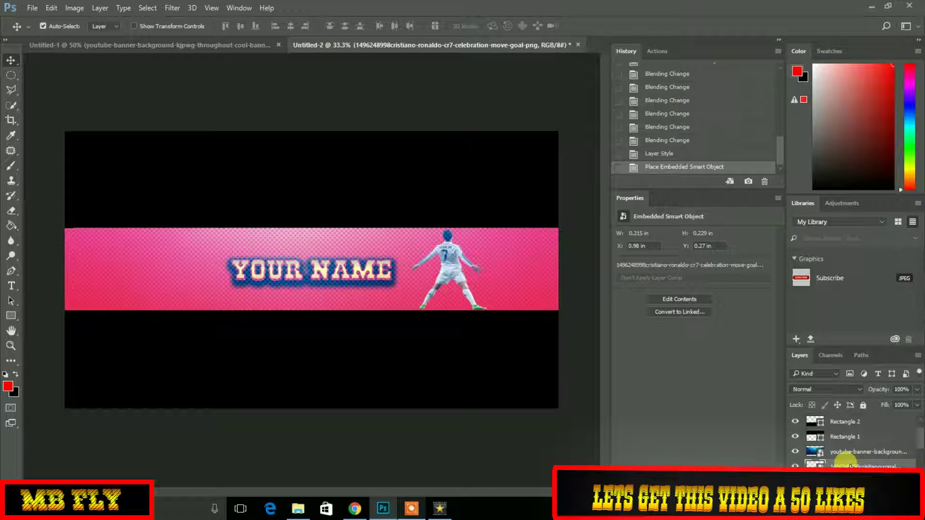
Move the footballer layer above the banner background layer in the Layers panel.
{"action": "left_click_drag", "start_coordinate": [851, 467], "coordinate": [853, 451]}
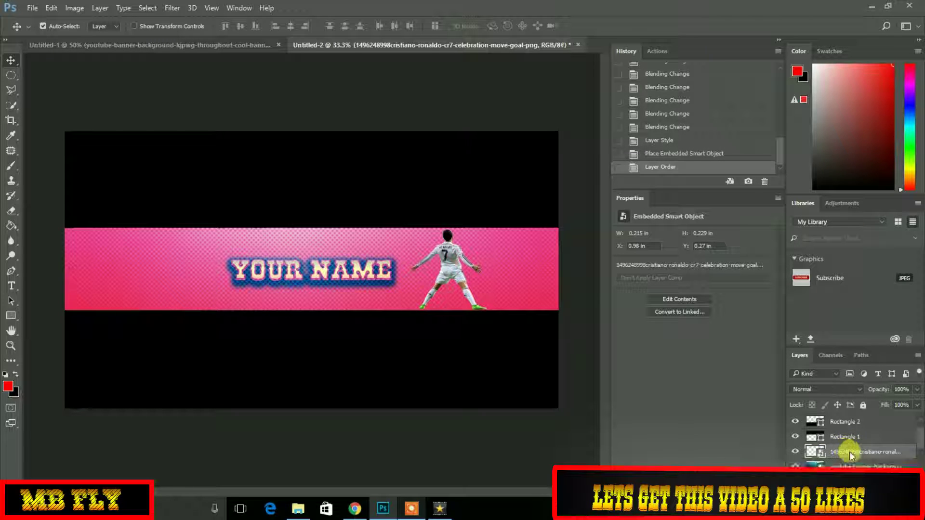
{"action": "right_click", "coordinate": [849, 453]}
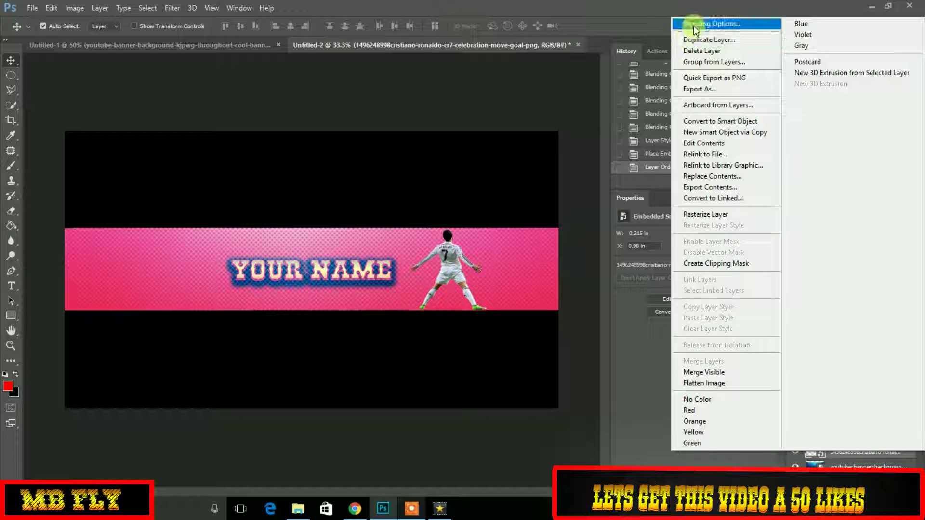
{"action": "key", "text": "Escape"}
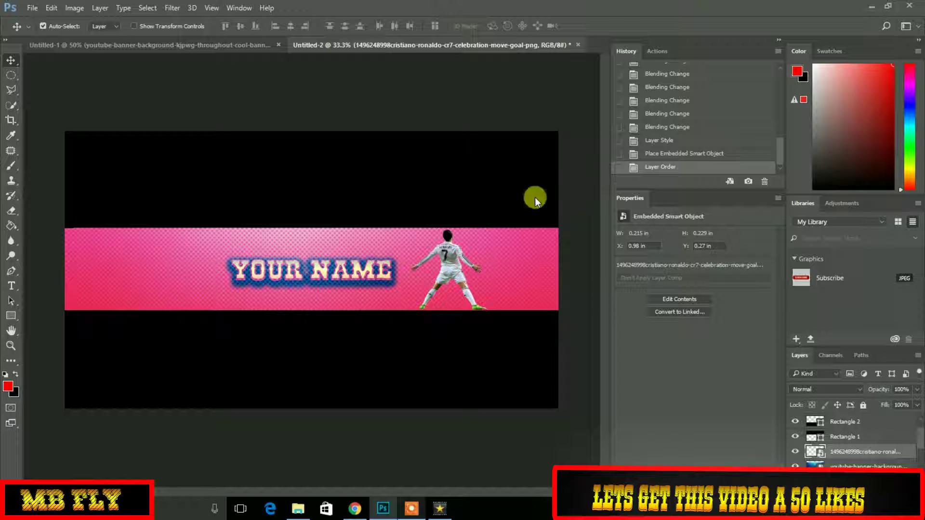
{"action": "key", "text": "h"}
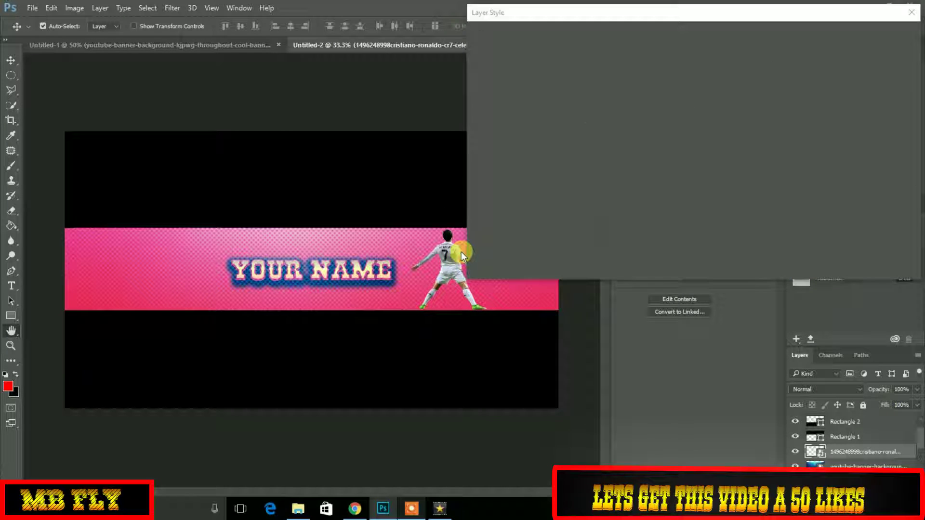
Try stroke and satin effects on the footballer, then enable a 1 px Stroke.
{"action": "left_click", "coordinate": [480, 66]}
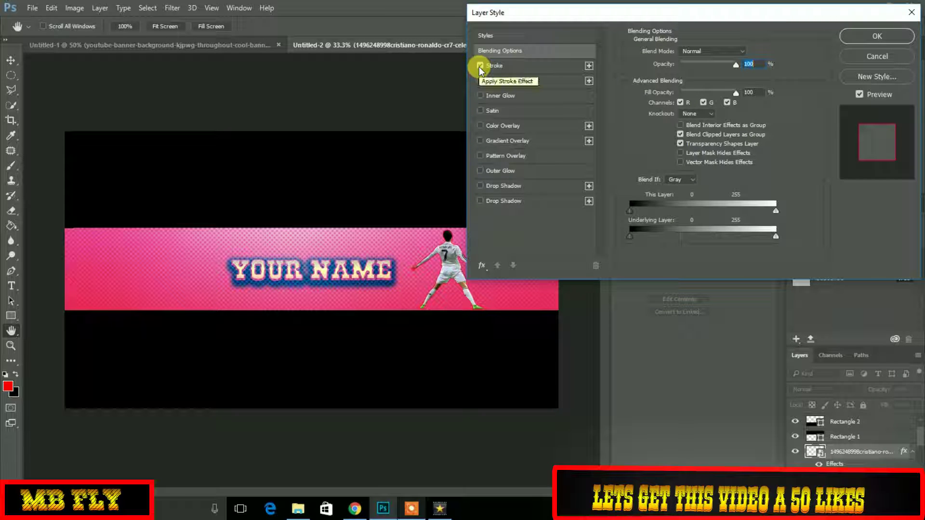
{"action": "left_click", "coordinate": [480, 66]}
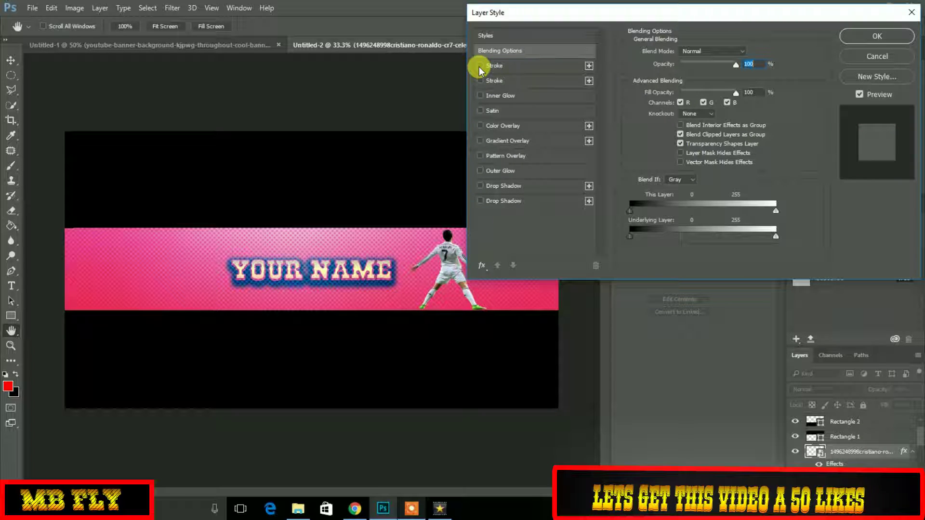
{"action": "left_click", "coordinate": [480, 81]}
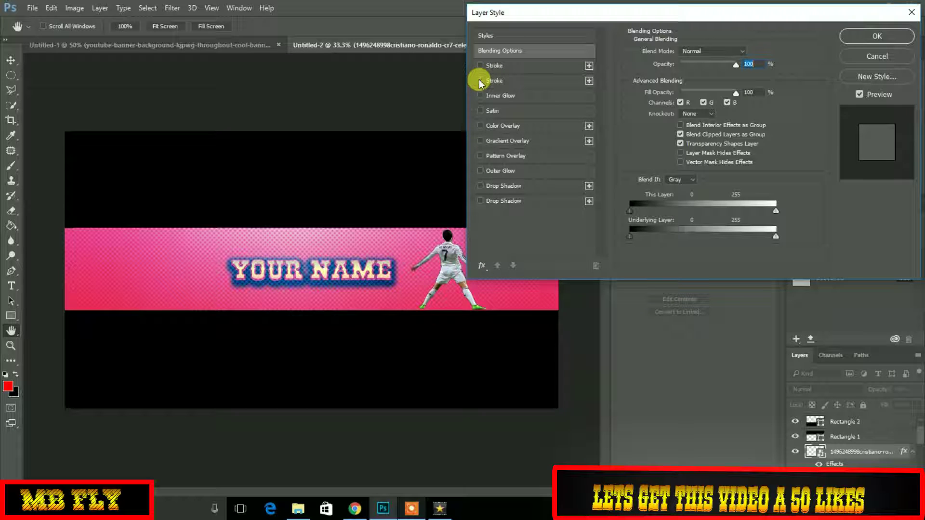
{"action": "left_click", "coordinate": [481, 111]}
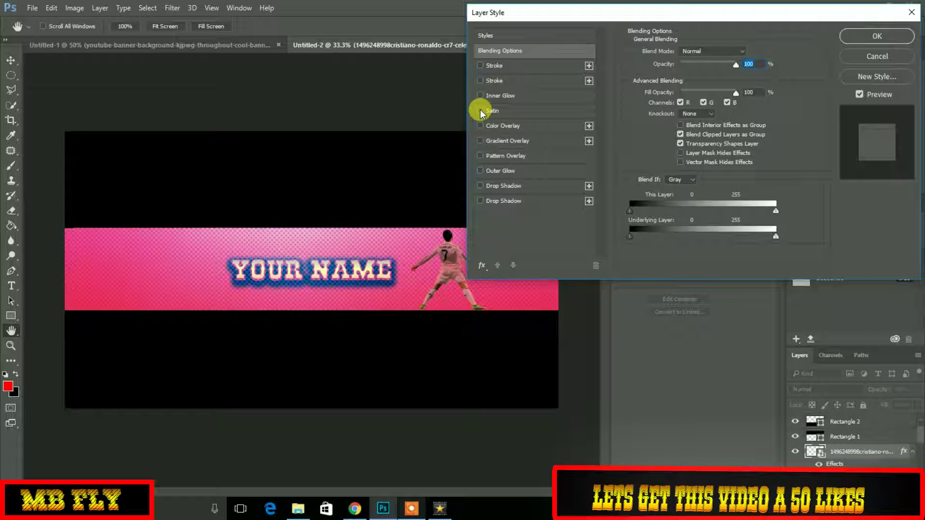
{"action": "left_click", "coordinate": [481, 111]}
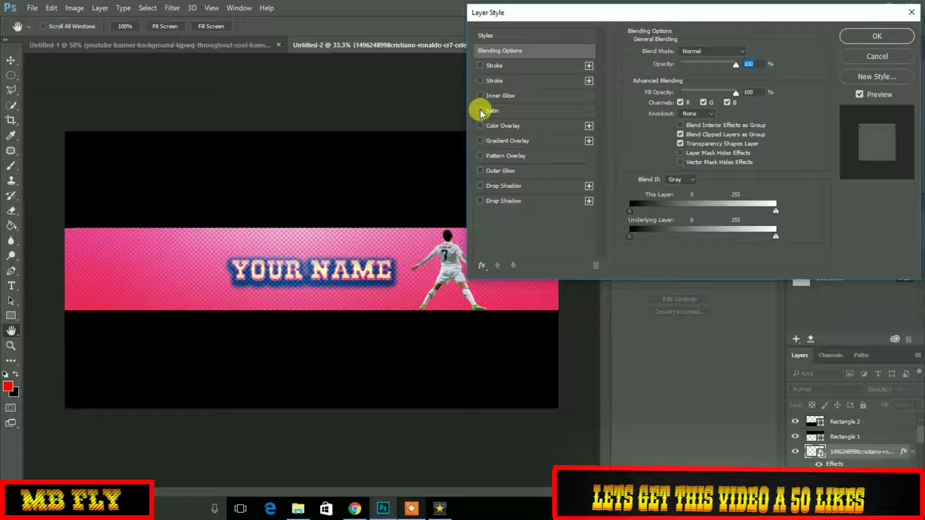
{"action": "left_click", "coordinate": [532, 68]}
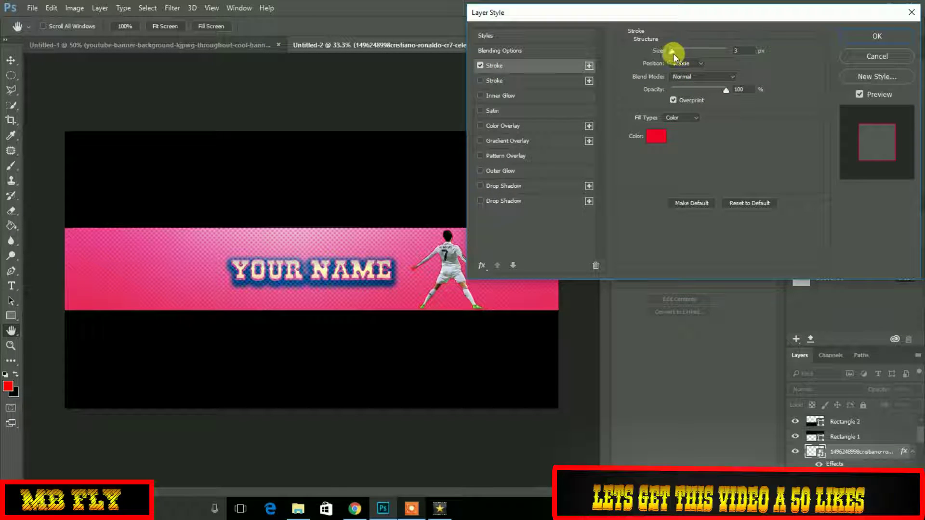
{"action": "left_click_drag", "start_coordinate": [672, 52], "coordinate": [669, 52]}
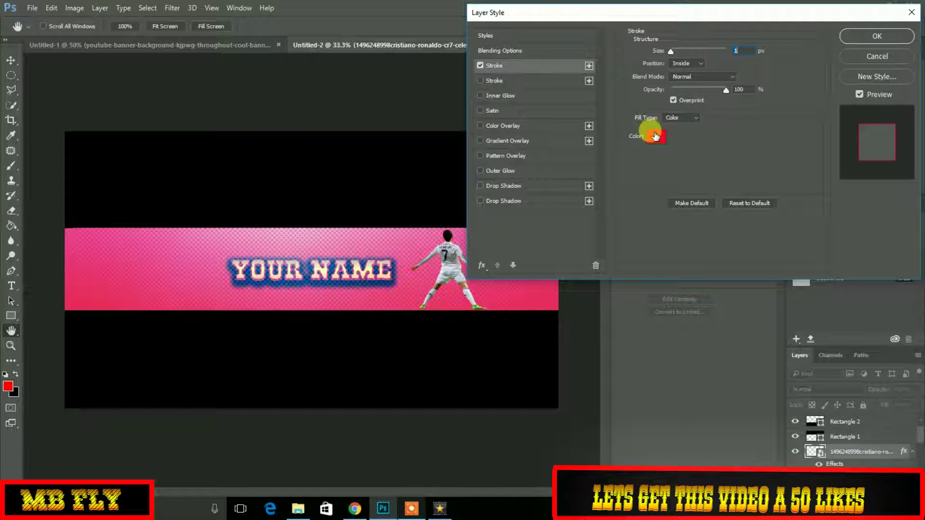
Try yellow, blue and green stroke colours, then settle on black.
{"action": "left_click", "coordinate": [655, 136]}
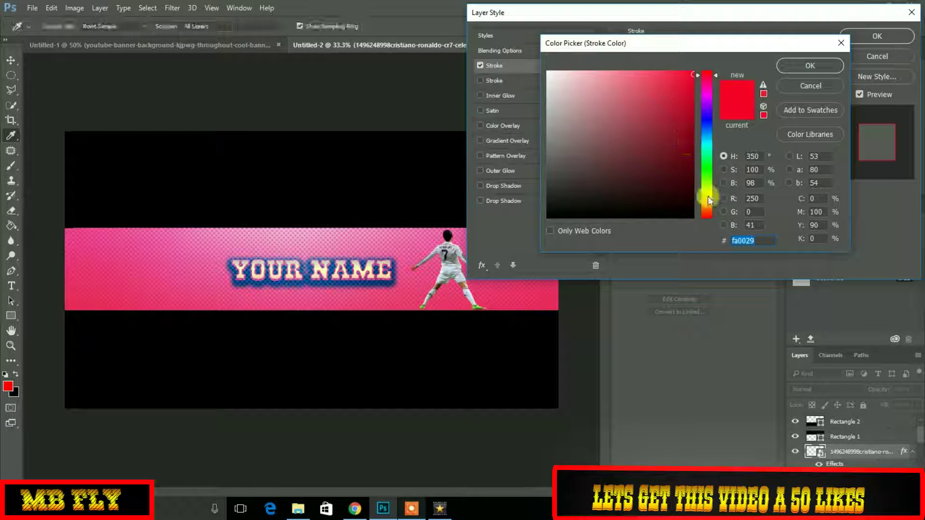
{"action": "left_click", "coordinate": [707, 196]}
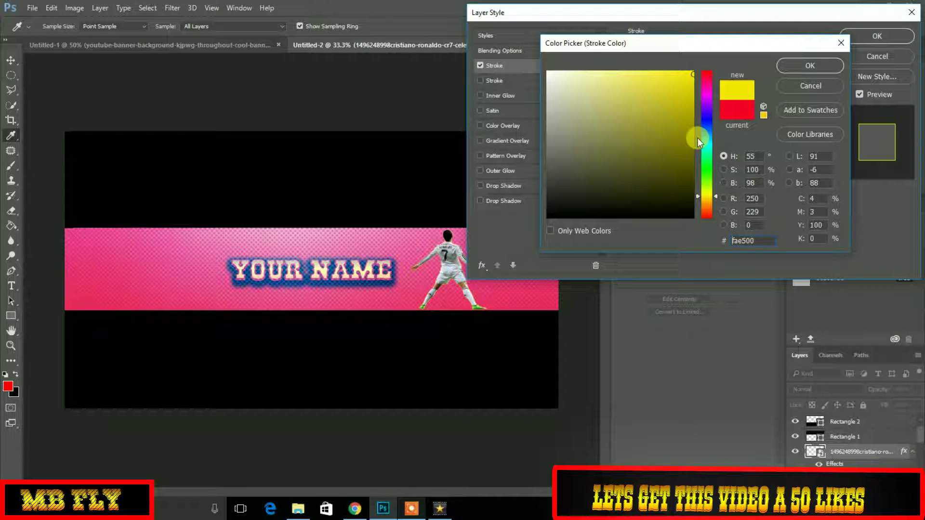
{"action": "left_click", "coordinate": [707, 119]}
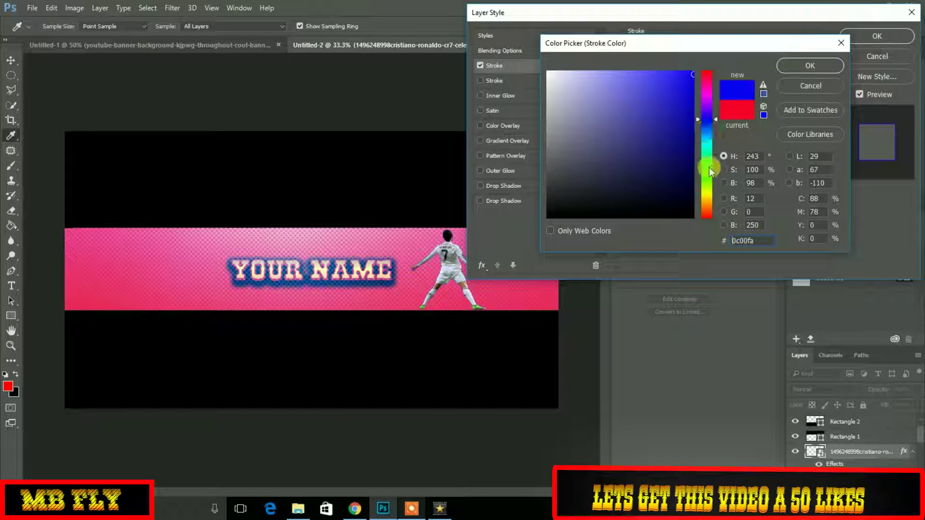
{"action": "left_click", "coordinate": [707, 187]}
{"action": "left_click", "coordinate": [707, 174]}
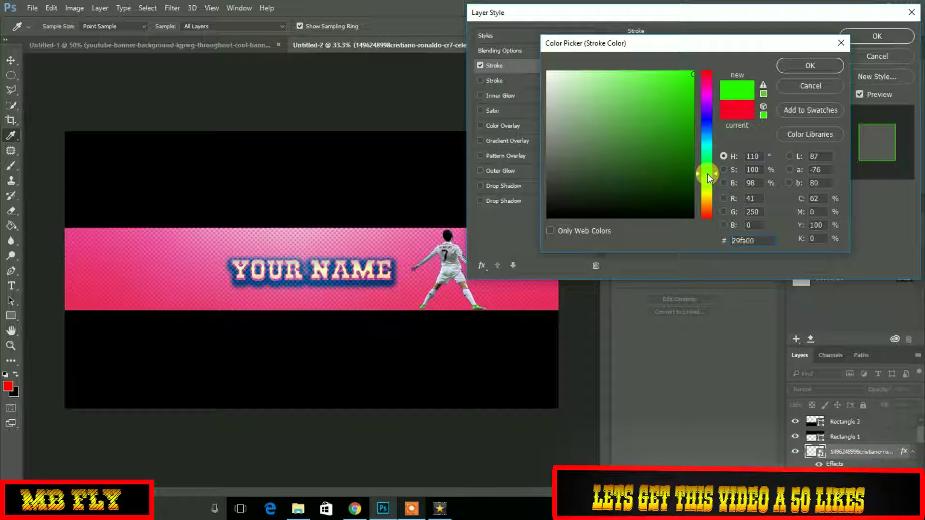
{"action": "left_click", "coordinate": [706, 167]}
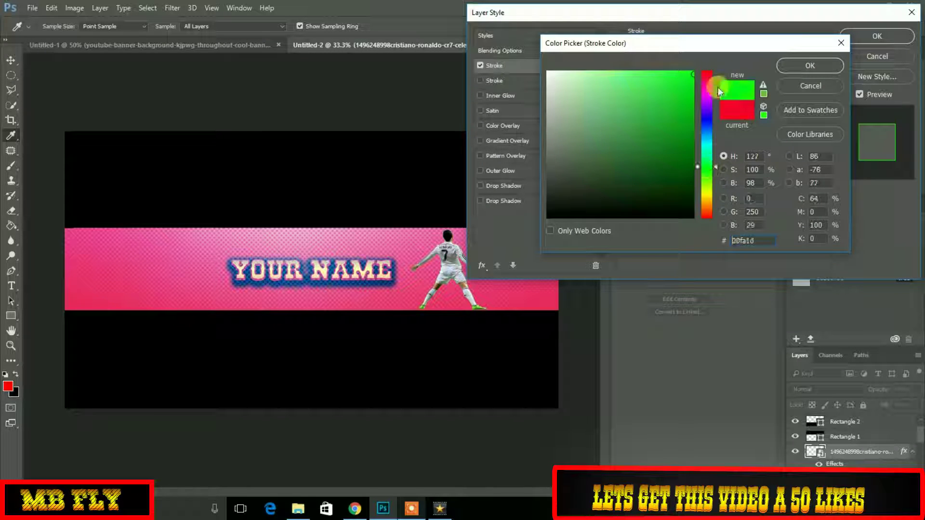
{"action": "left_click", "coordinate": [736, 109]}
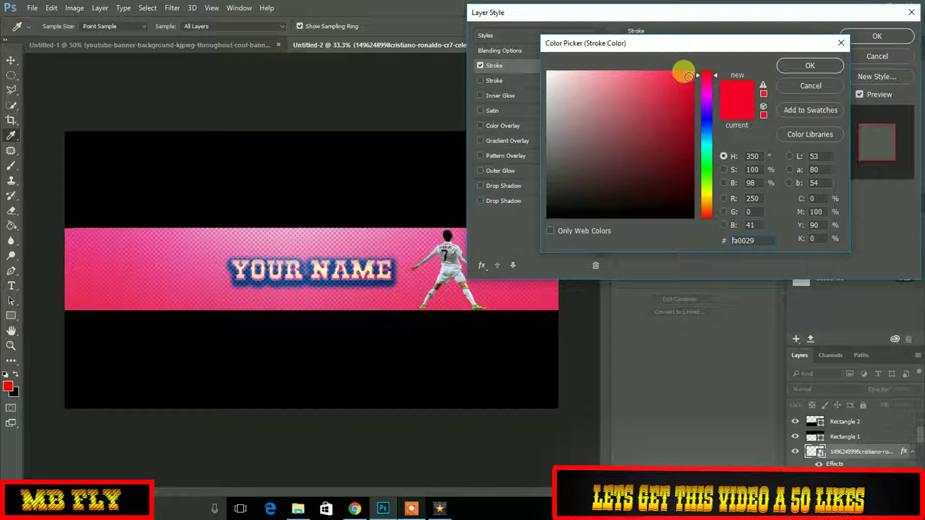
{"action": "mouse_move", "coordinate": [681, 73]}
{"action": "left_mouse_down"}
{"action": "mouse_move", "coordinate": [679, 159]}
{"action": "mouse_move", "coordinate": [689, 218]}
{"action": "left_mouse_up"}
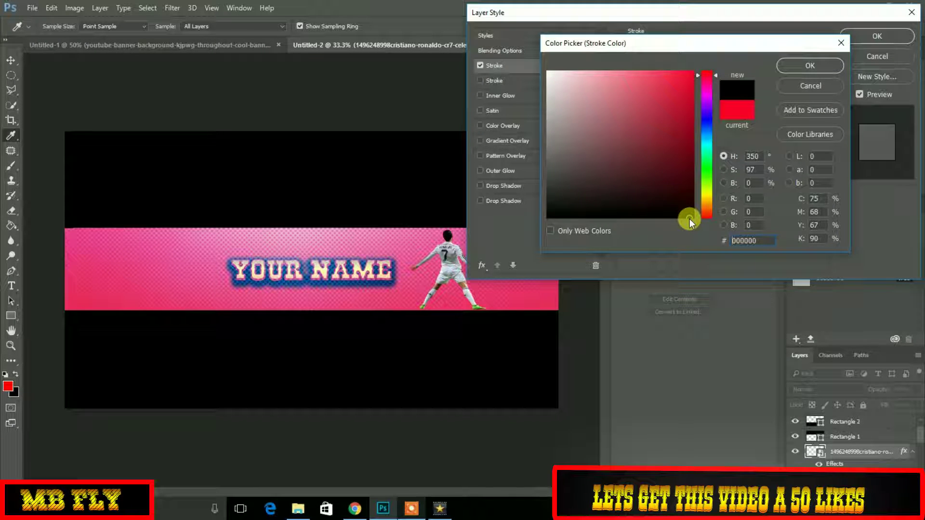
{"action": "left_click", "coordinate": [792, 67]}
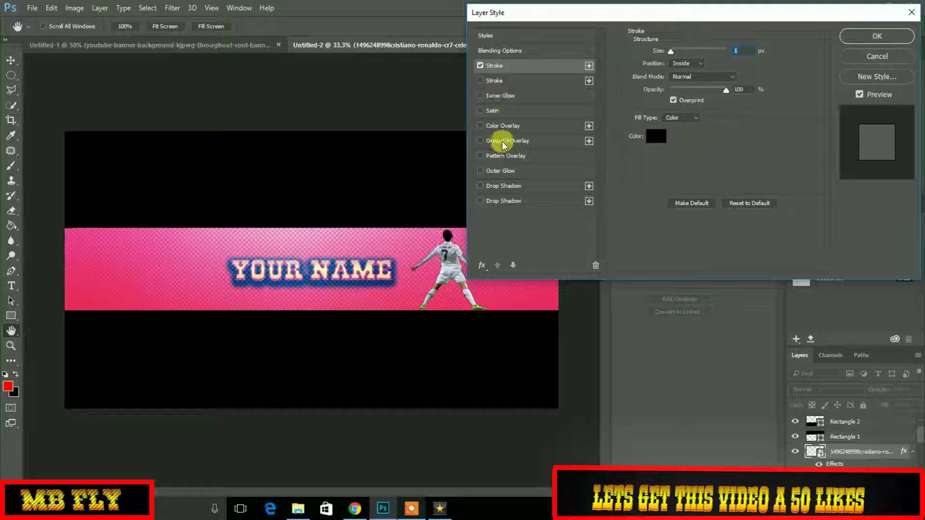
Add a drop shadow to the footballer cut-out and set its stroke colour to bright red.
{"action": "left_click", "coordinate": [480, 186]}
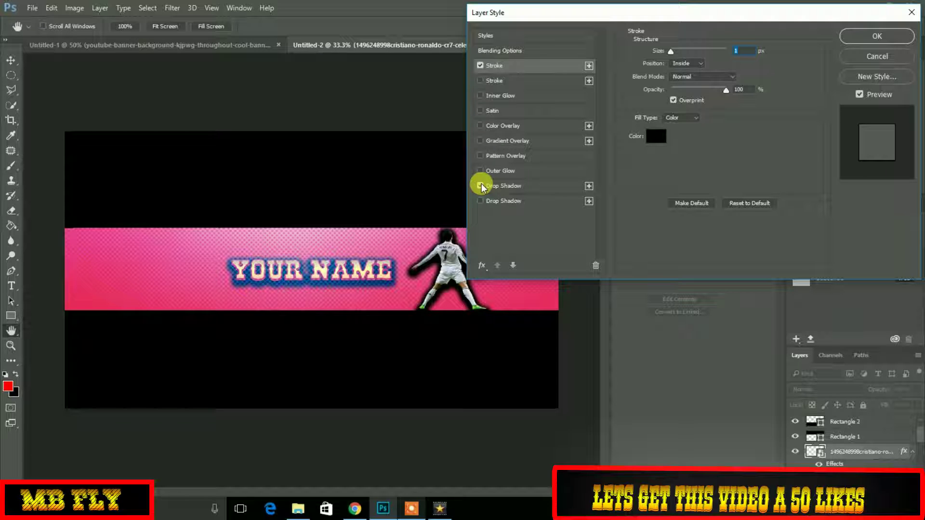
{"action": "left_click", "coordinate": [877, 37]}
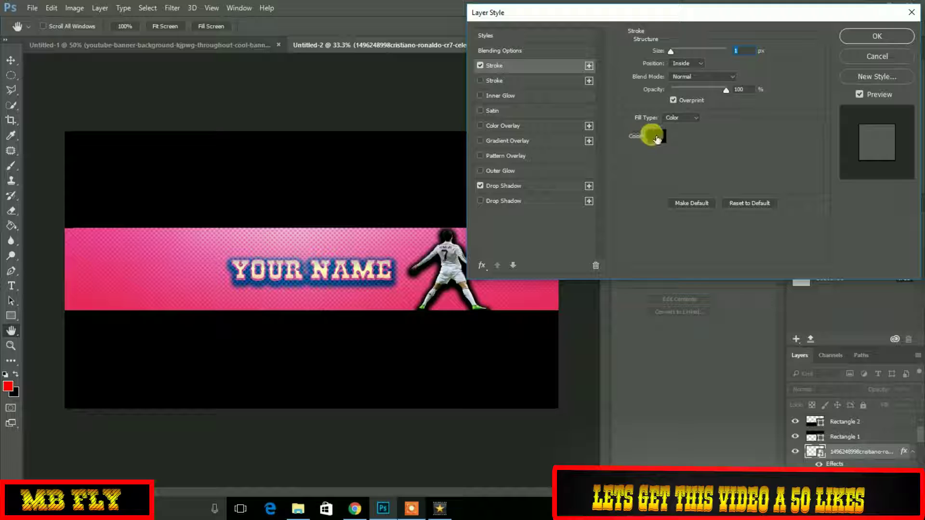
{"action": "left_click", "coordinate": [656, 136]}
{"action": "mouse_move", "coordinate": [656, 136]}
{"action": "left_mouse_down"}
{"action": "mouse_move", "coordinate": [681, 84]}
{"action": "mouse_move", "coordinate": [699, 189]}
{"action": "left_mouse_up"}
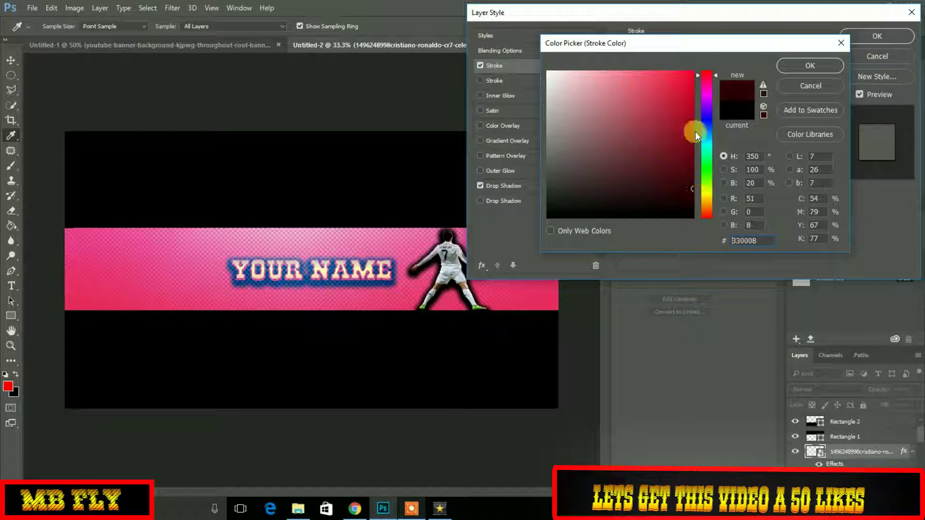
{"action": "left_click", "coordinate": [685, 76]}
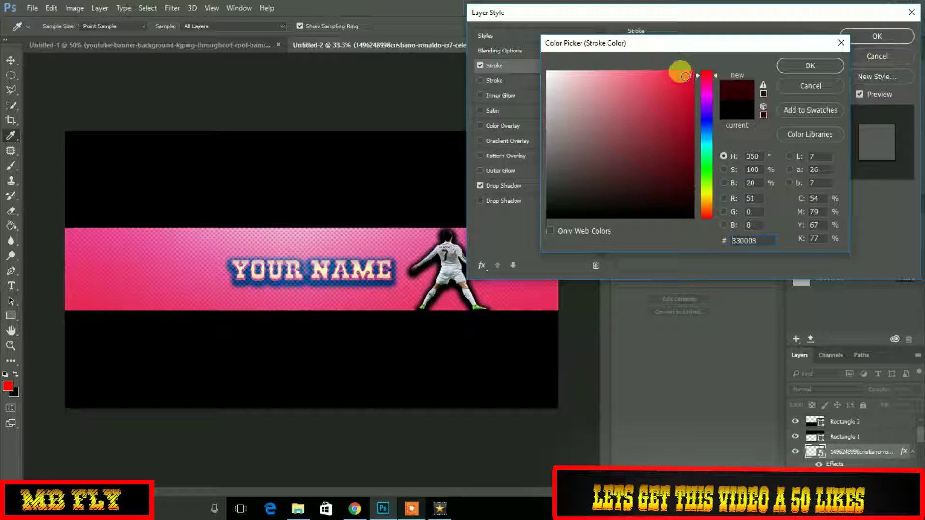
{"action": "left_click", "coordinate": [788, 66]}
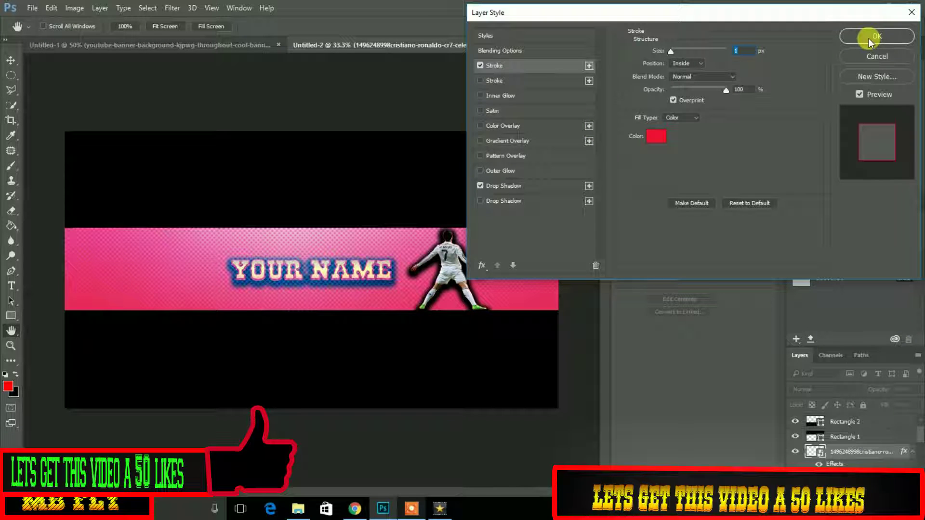
Lower the drop shadow spread and apply the layer style.
{"action": "left_click", "coordinate": [525, 186]}
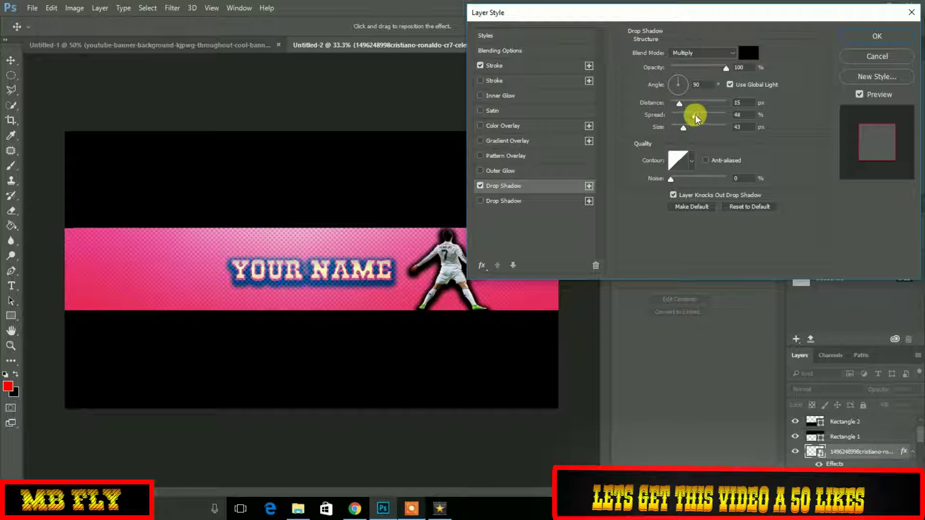
{"action": "left_click_drag", "start_coordinate": [696, 115], "coordinate": [692, 115]}
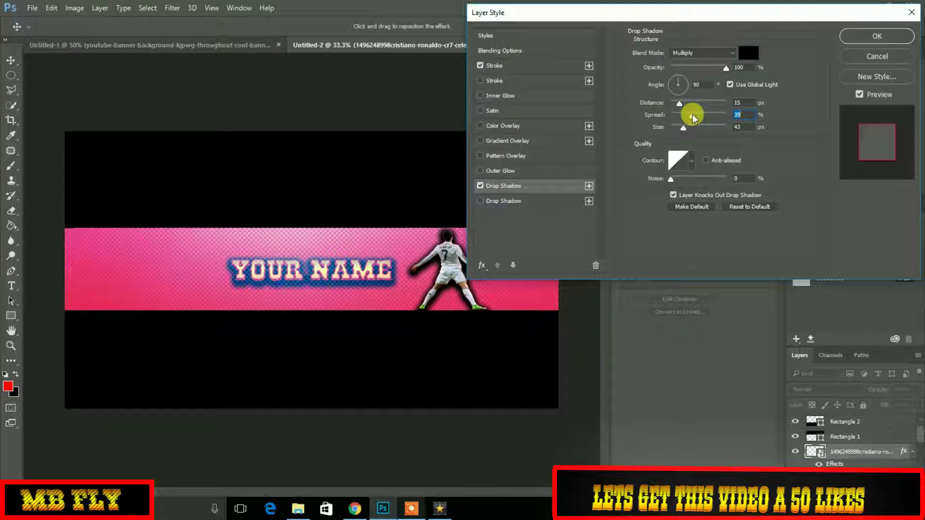
{"action": "left_click", "coordinate": [866, 37]}
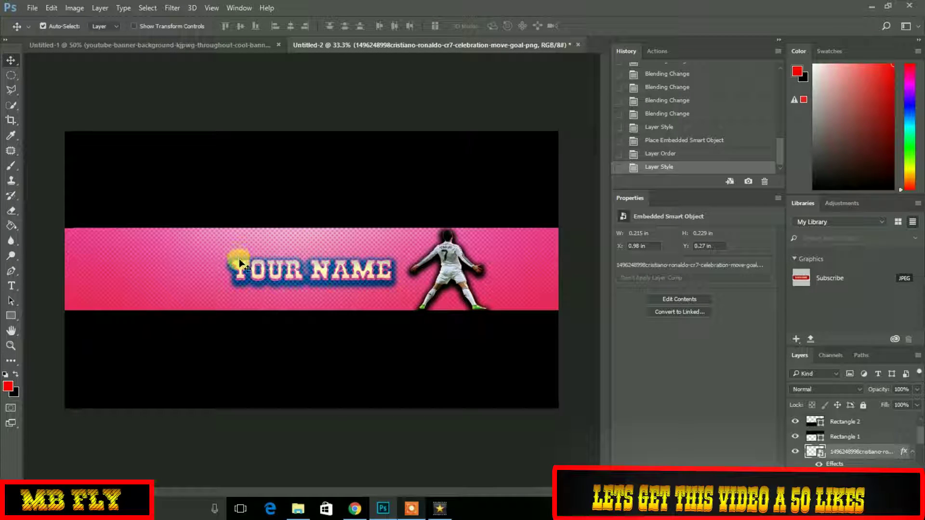
Drag the ronaldo_png_by_yuksel14 image from the Pictures folder over to Photoshop.
{"action": "left_click", "coordinate": [296, 510]}
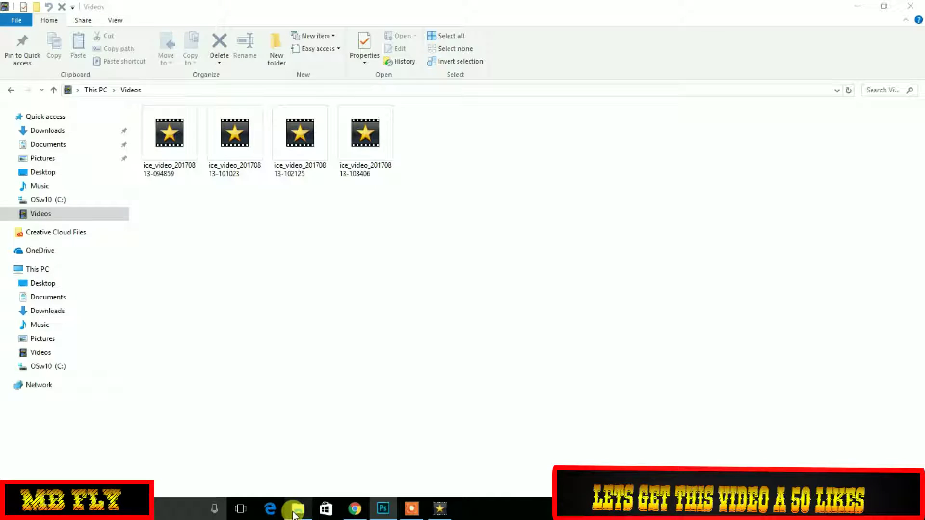
{"action": "left_click", "coordinate": [47, 160]}
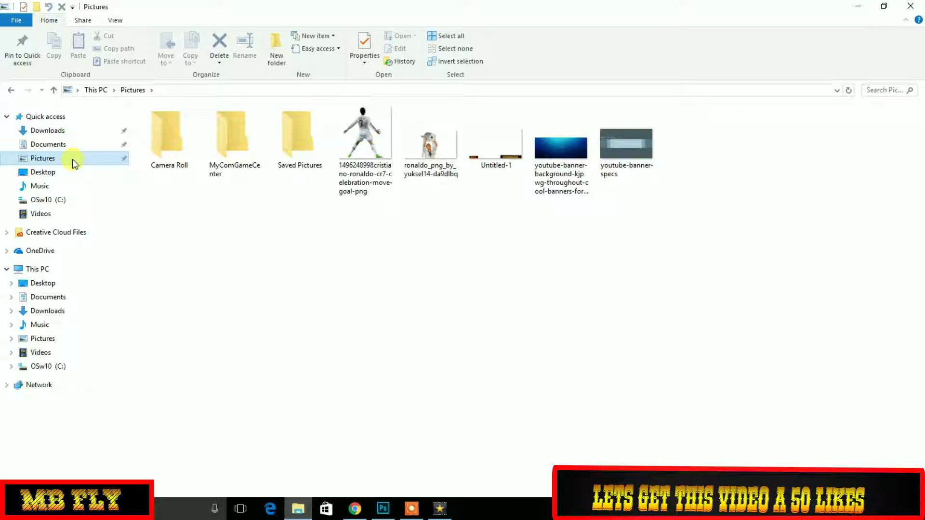
{"action": "left_click", "coordinate": [412, 146]}
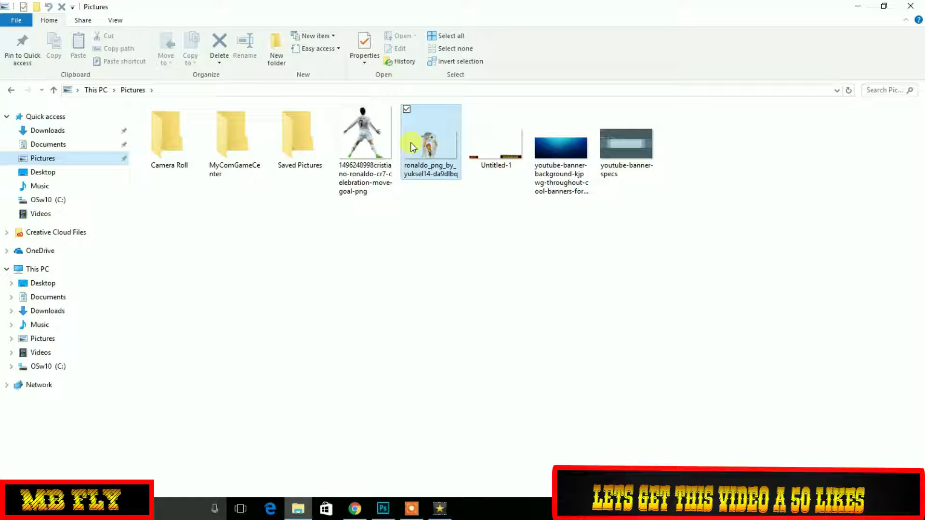
{"action": "left_click_drag", "start_coordinate": [415, 314], "coordinate": [236, 314]}
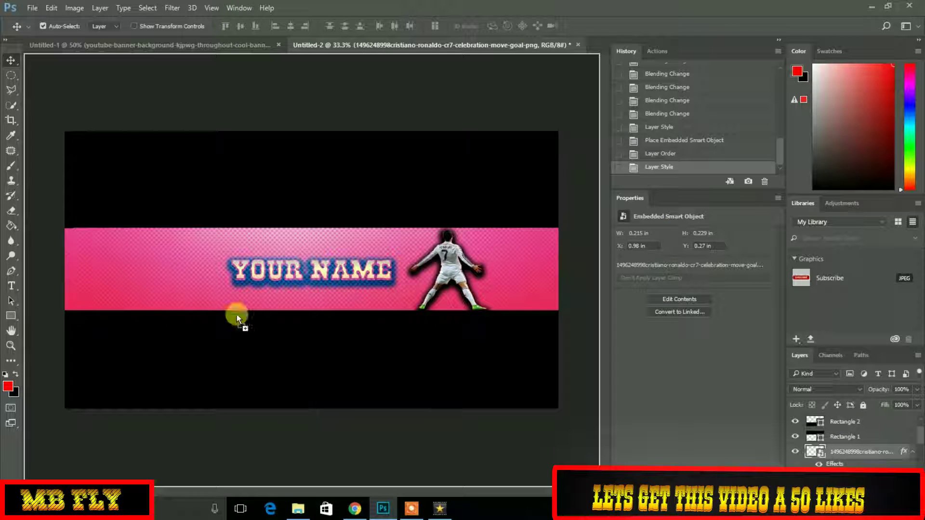
Drop the trophy-lifting Ronaldo image, resize it to the pink strip's left end, and commit.
{"action": "left_click_drag", "start_coordinate": [167, 259], "coordinate": [167, 260]}
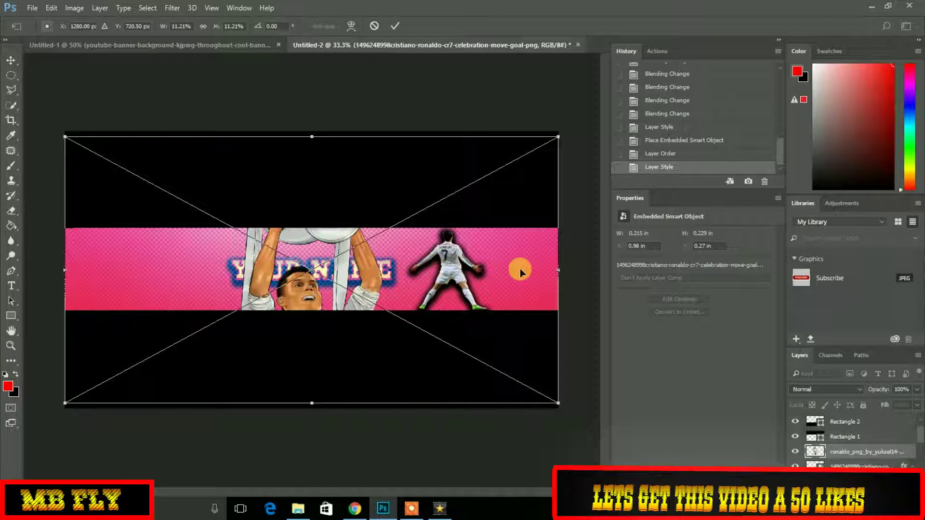
{"action": "left_click_drag", "start_coordinate": [559, 268], "coordinate": [334, 267]}
{"action": "left_click_drag", "start_coordinate": [199, 401], "coordinate": [190, 335]}
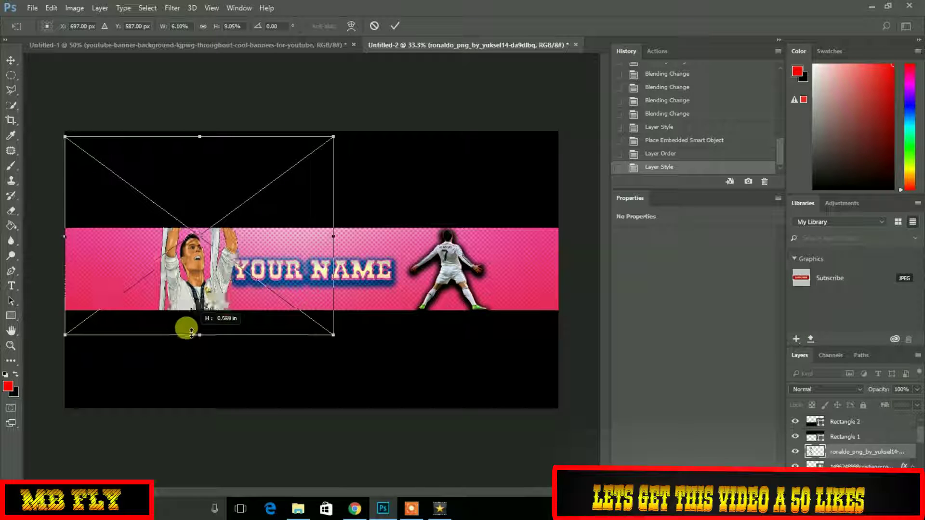
{"action": "left_click_drag", "start_coordinate": [333, 234], "coordinate": [245, 234]}
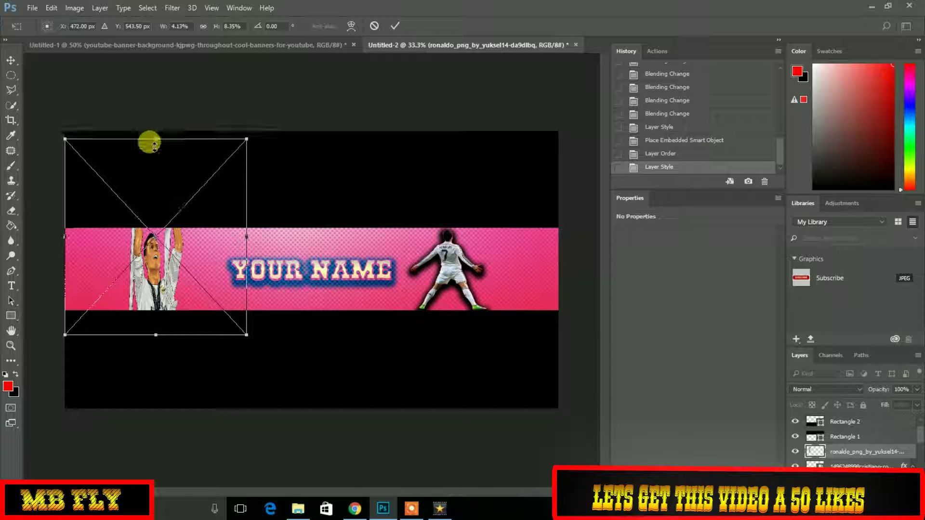
{"action": "left_click_drag", "start_coordinate": [153, 135], "coordinate": [162, 226]}
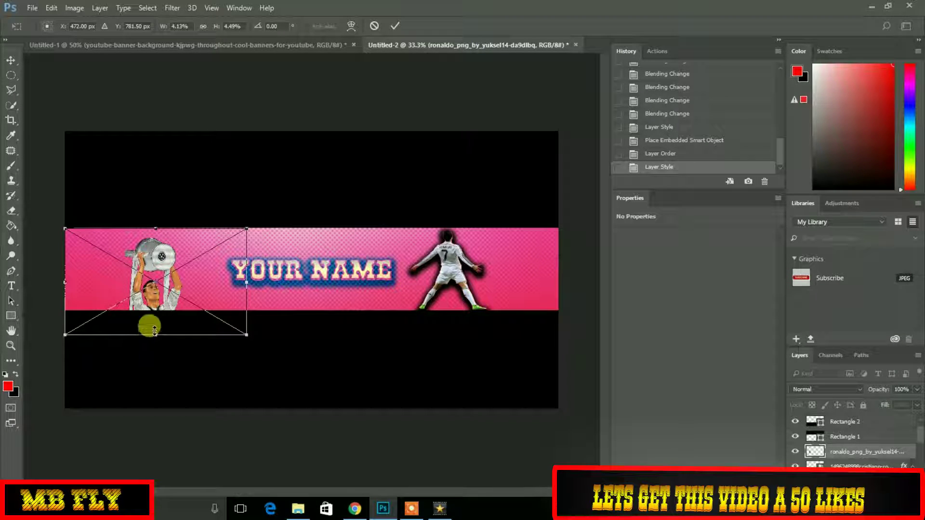
{"action": "mouse_move", "coordinate": [149, 325]}
{"action": "left_mouse_down"}
{"action": "mouse_move", "coordinate": [146, 313]}
{"action": "mouse_move", "coordinate": [155, 310]}
{"action": "left_mouse_up"}
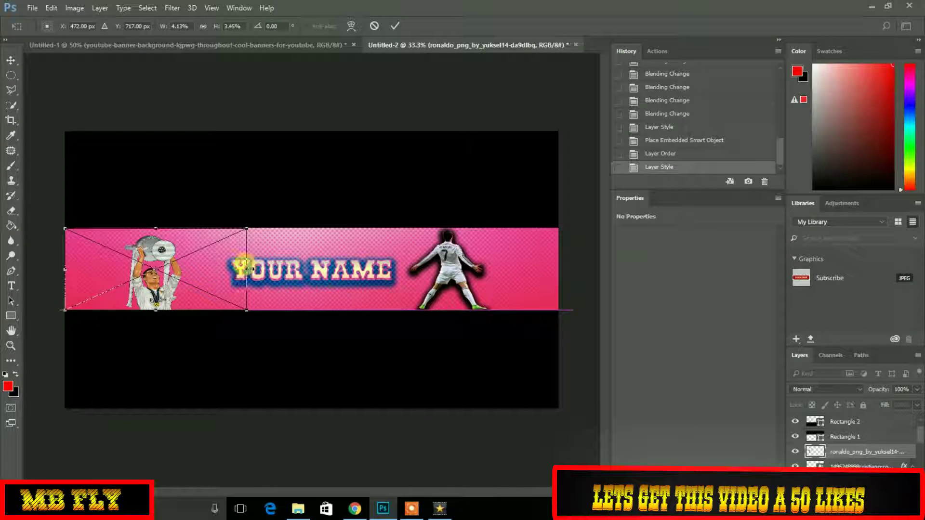
{"action": "left_click_drag", "start_coordinate": [247, 269], "coordinate": [274, 269]}
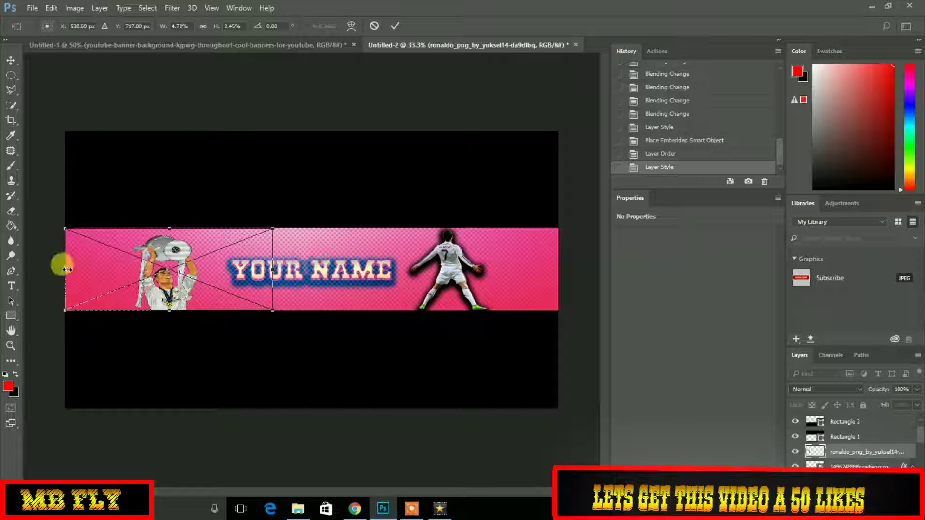
{"action": "left_click_drag", "start_coordinate": [65, 268], "coordinate": [117, 271]}
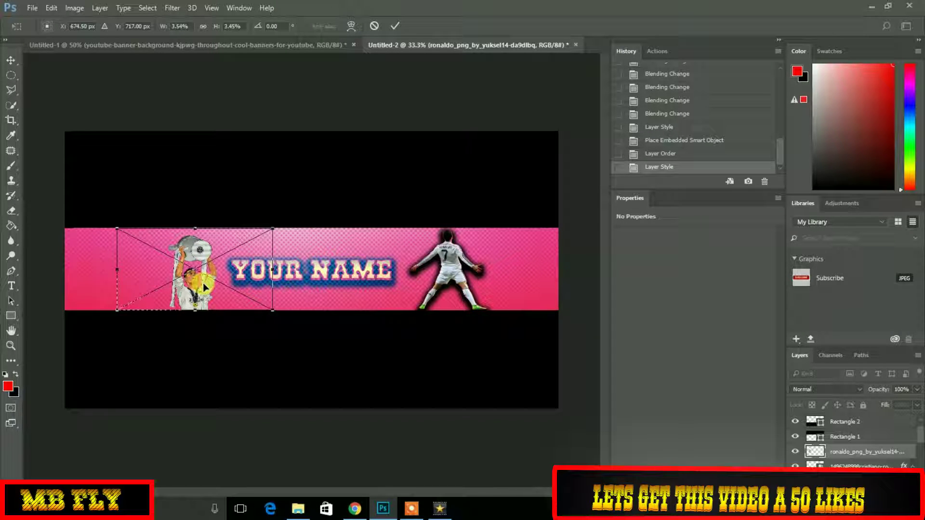
{"action": "left_click_drag", "start_coordinate": [203, 282], "coordinate": [154, 286]}
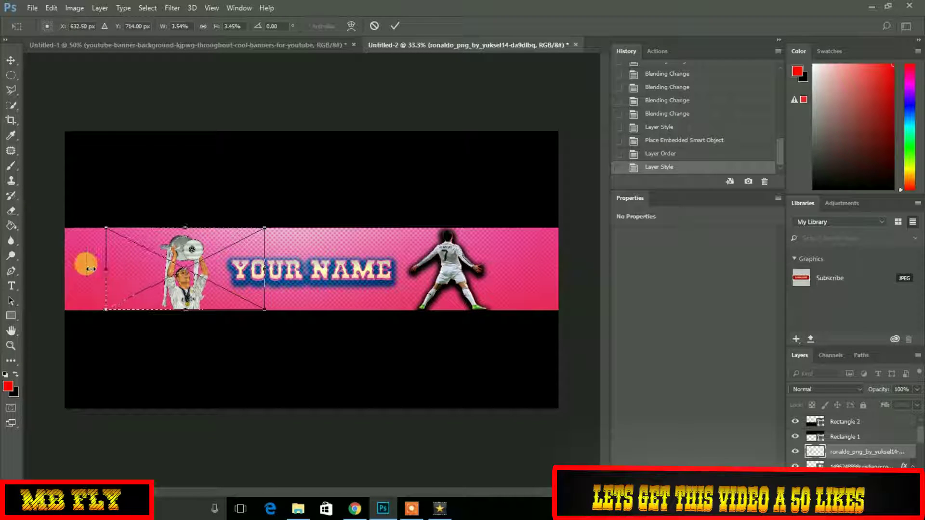
{"action": "left_click_drag", "start_coordinate": [90, 269], "coordinate": [16, 273]}
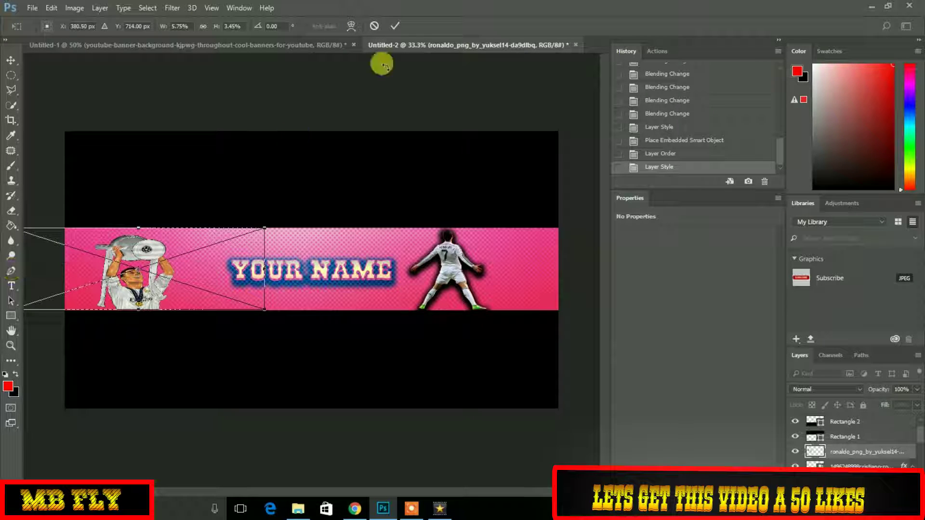
{"action": "left_click", "coordinate": [395, 29]}
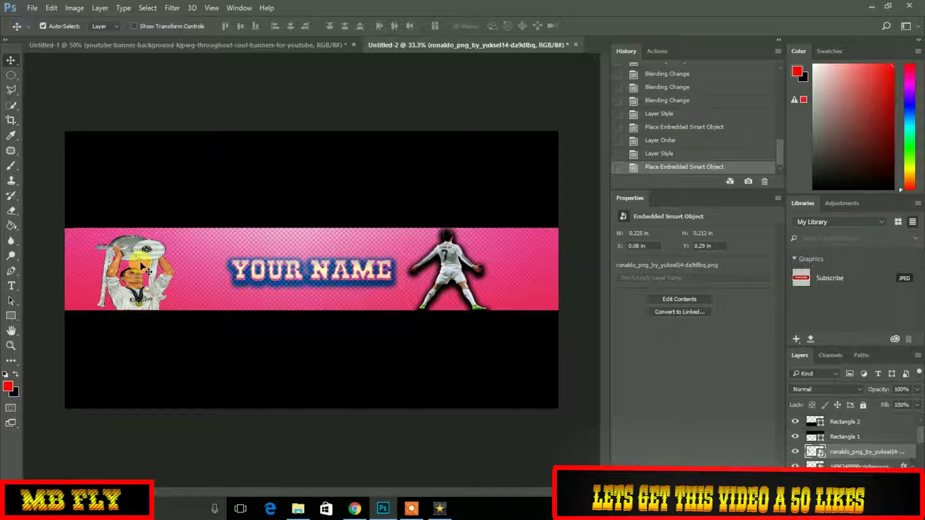
Shift the trophy-holding cut-out right toward YOUR NAME, restoring the bumped pink background.
{"action": "left_click", "coordinate": [152, 265]}
{"action": "left_click_drag", "start_coordinate": [151, 265], "coordinate": [140, 301]}
{"action": "left_click", "coordinate": [135, 294]}
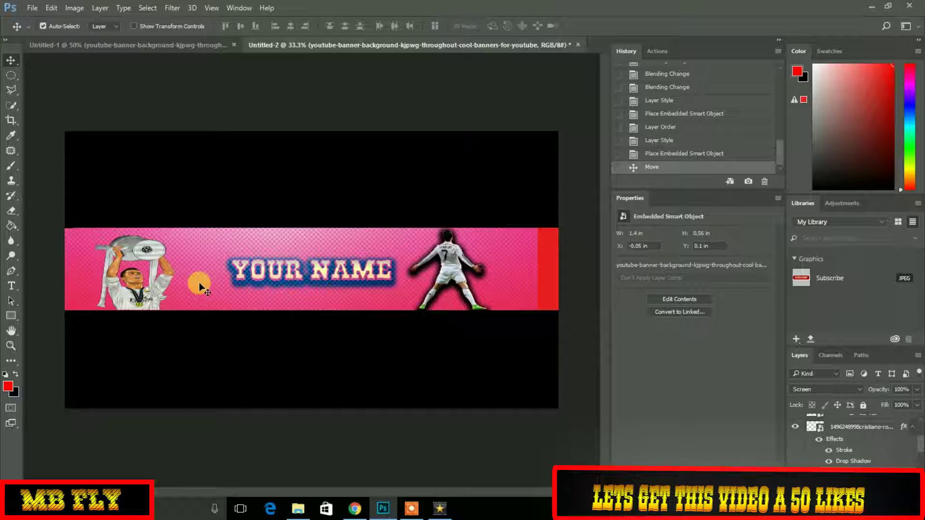
{"action": "left_click_drag", "start_coordinate": [250, 284], "coordinate": [250, 285]}
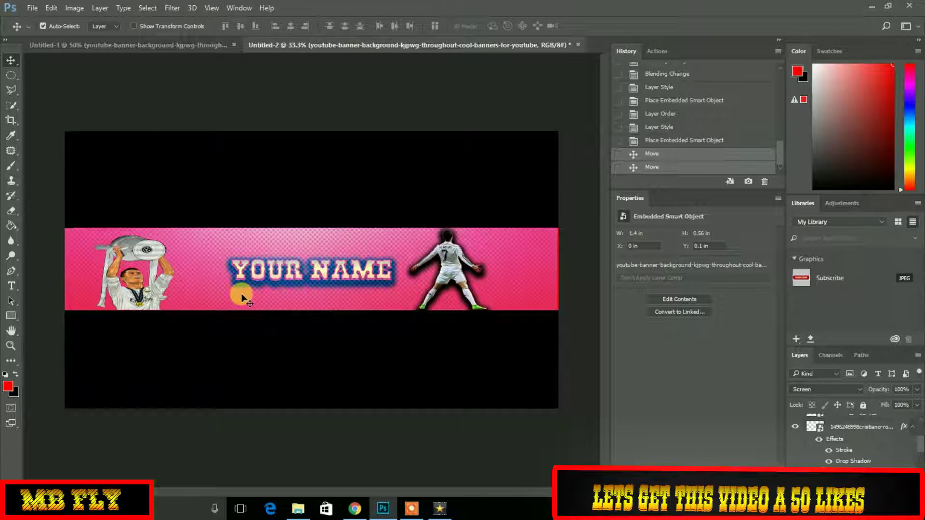
{"action": "left_click", "coordinate": [123, 295]}
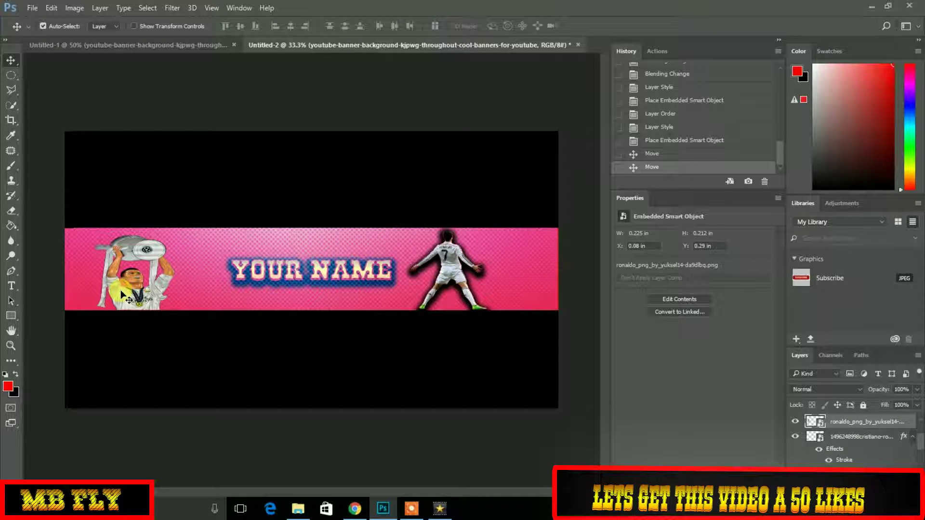
{"action": "left_click_drag", "start_coordinate": [127, 294], "coordinate": [167, 291]}
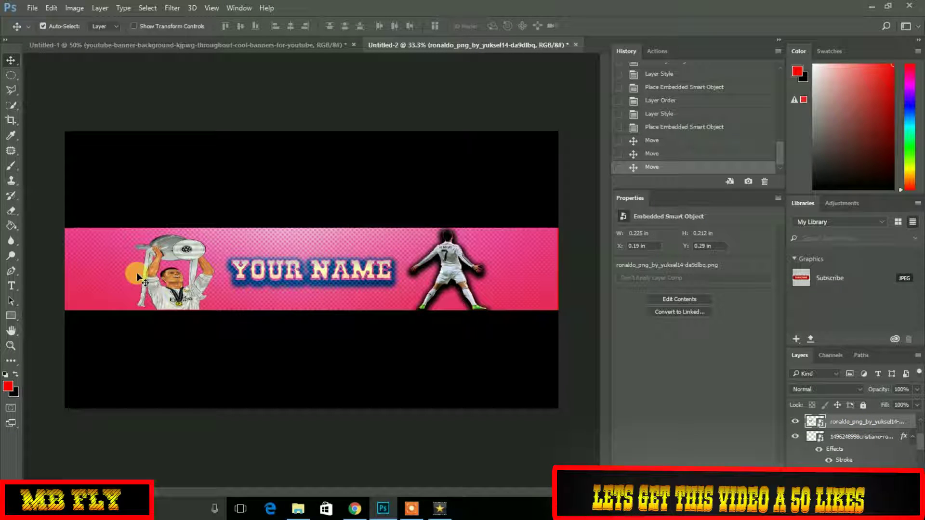
Give the ronaldo_png layer an Outer Glow and Drop Shadow through Blending Options.
{"action": "right_click", "coordinate": [831, 421]}
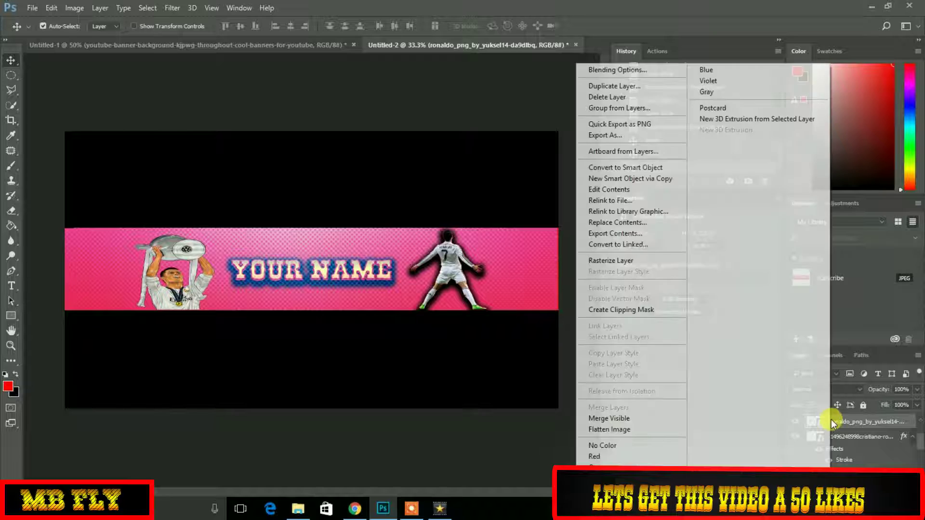
{"action": "left_click", "coordinate": [618, 69]}
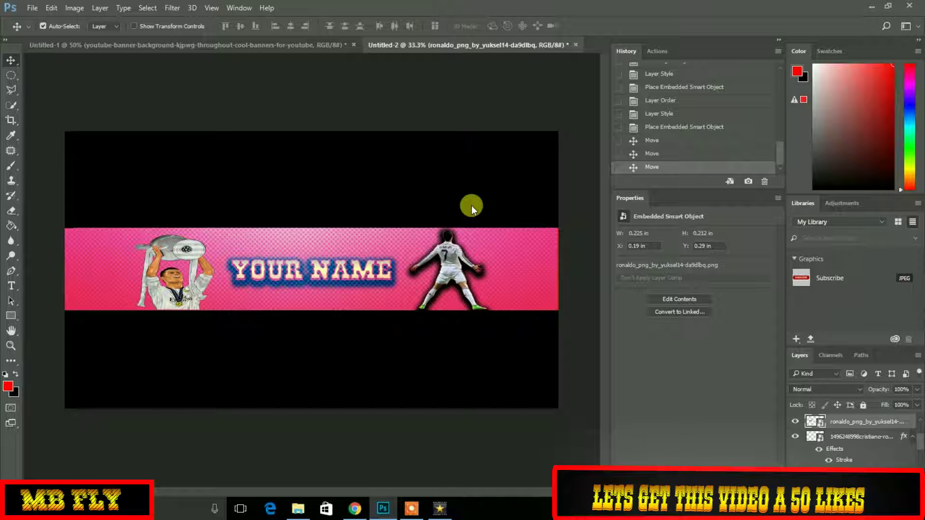
{"action": "key", "text": "h"}
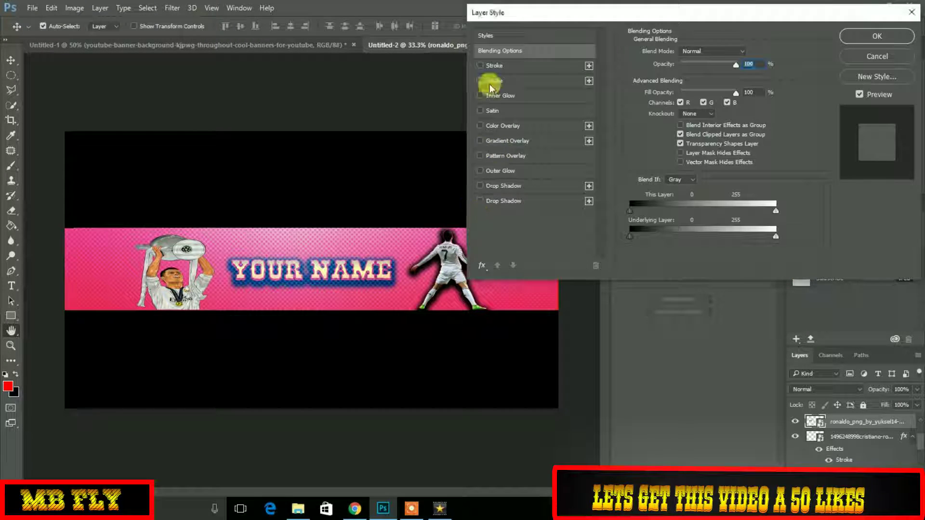
{"action": "left_click", "coordinate": [480, 65]}
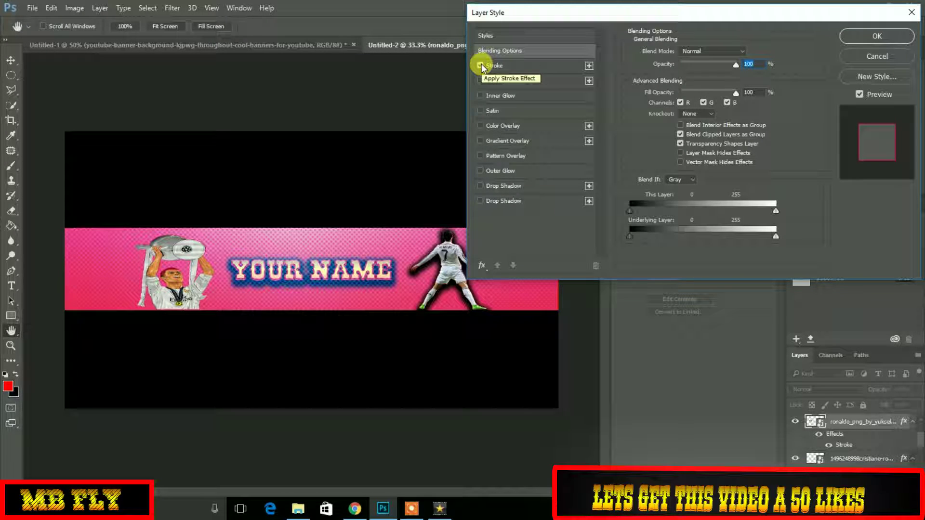
{"action": "left_click", "coordinate": [481, 66]}
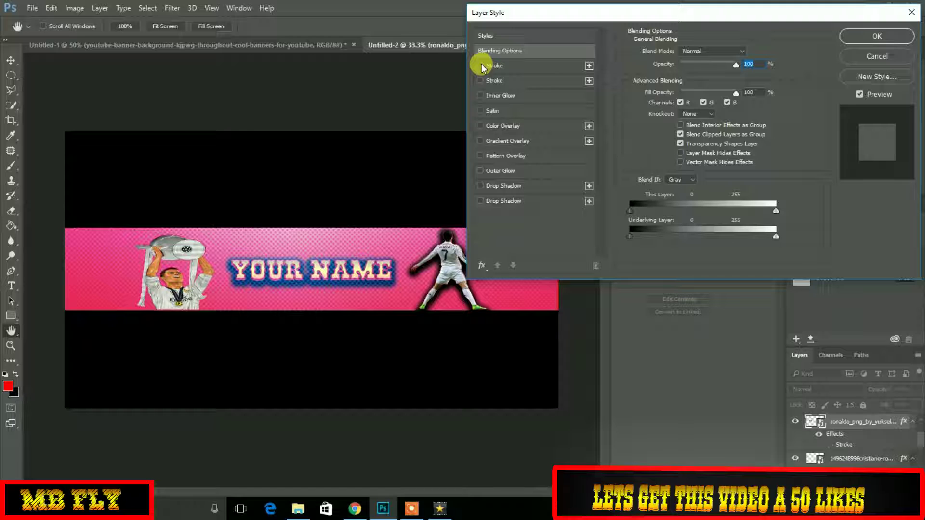
{"action": "left_click", "coordinate": [480, 171]}
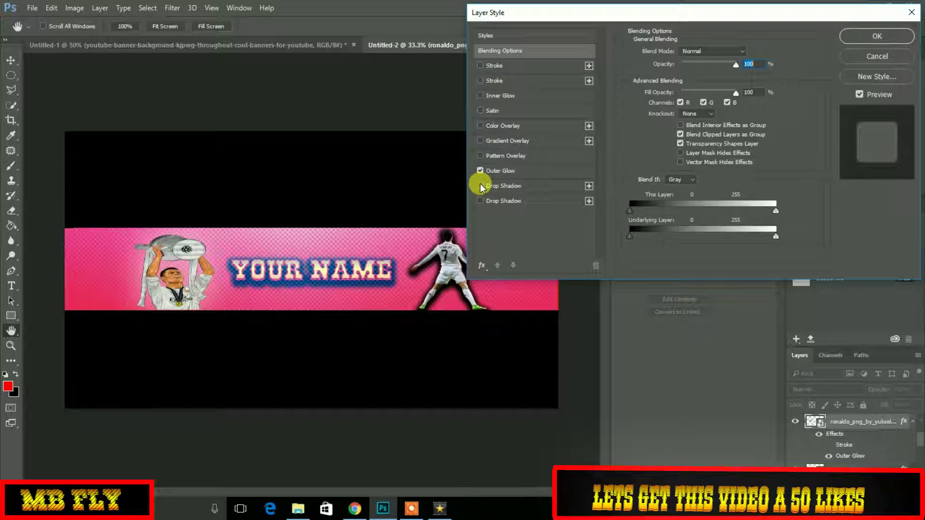
{"action": "left_click", "coordinate": [481, 186]}
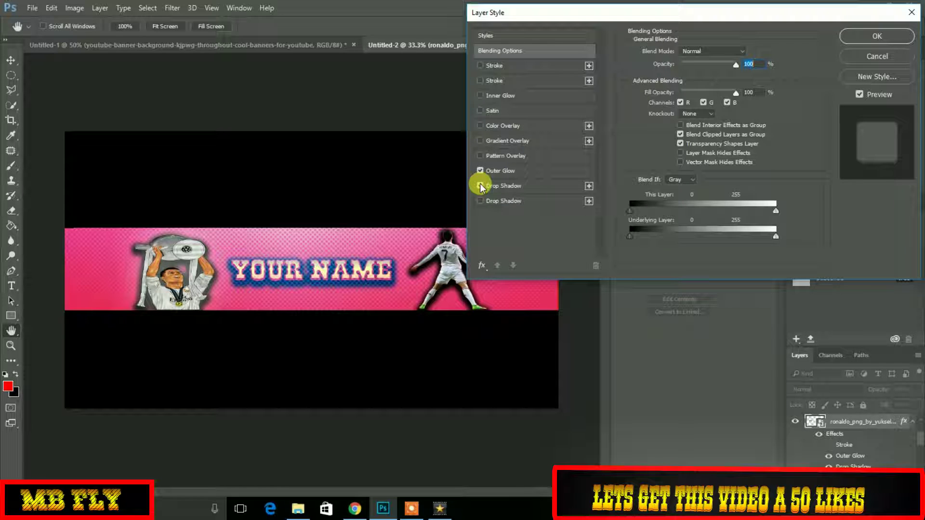
{"action": "left_click", "coordinate": [878, 36]}
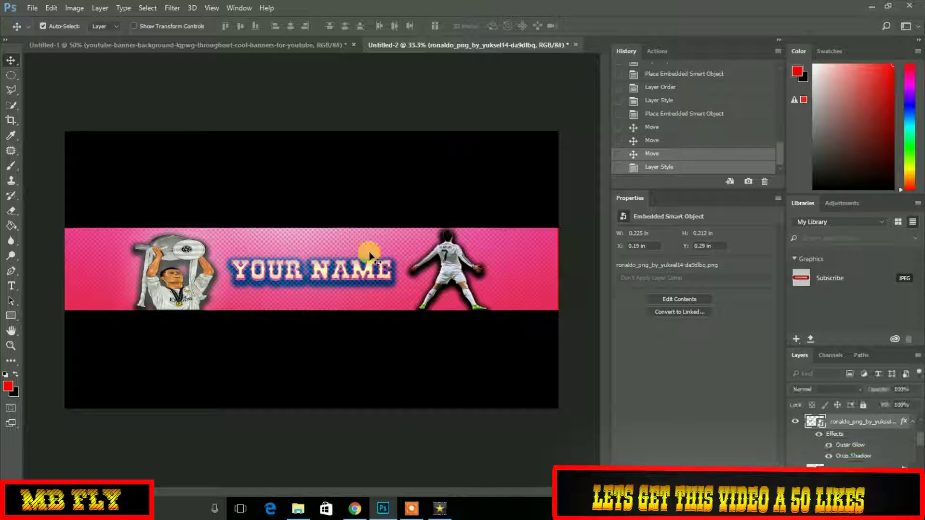
Add an Inner Glow to the cristiano-ronaldo celebration layer's style.
{"action": "left_click", "coordinate": [450, 277]}
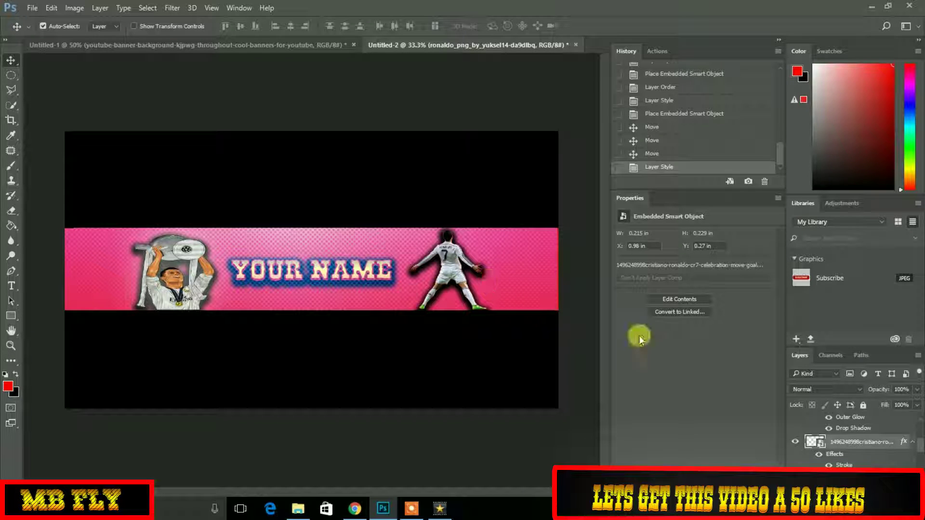
{"action": "right_click", "coordinate": [849, 446]}
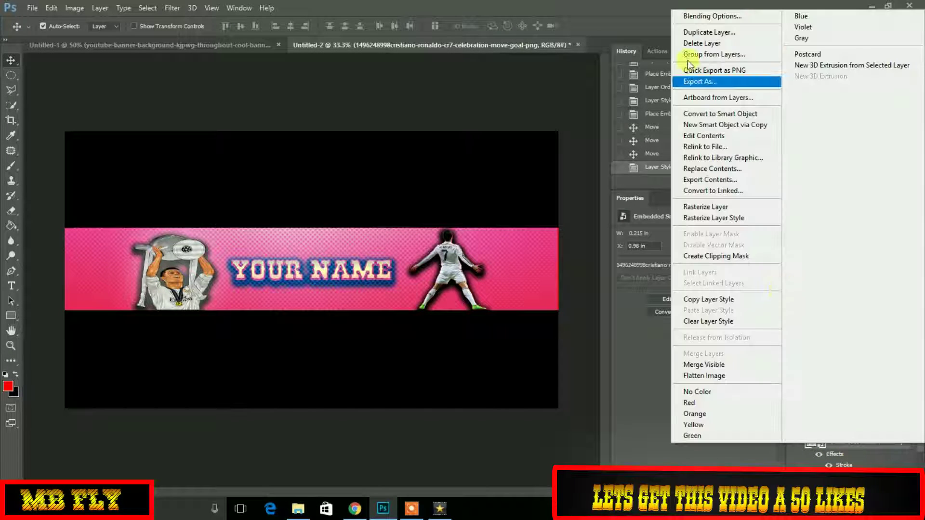
{"action": "left_click", "coordinate": [694, 17]}
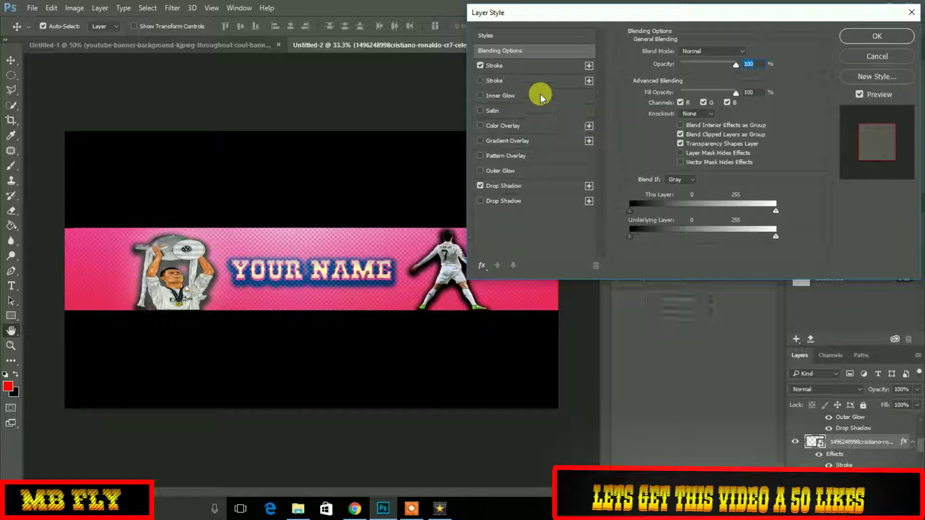
{"action": "left_click", "coordinate": [480, 96]}
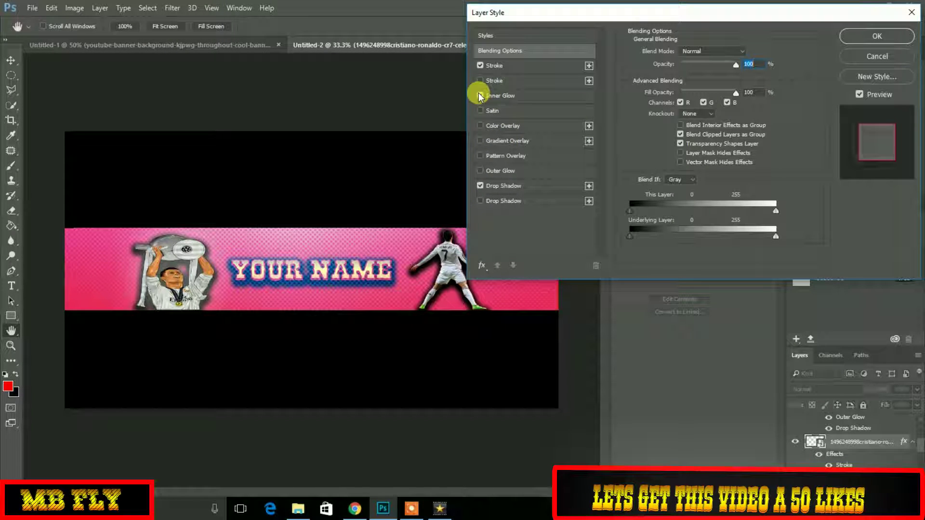
{"action": "left_click", "coordinate": [480, 95]}
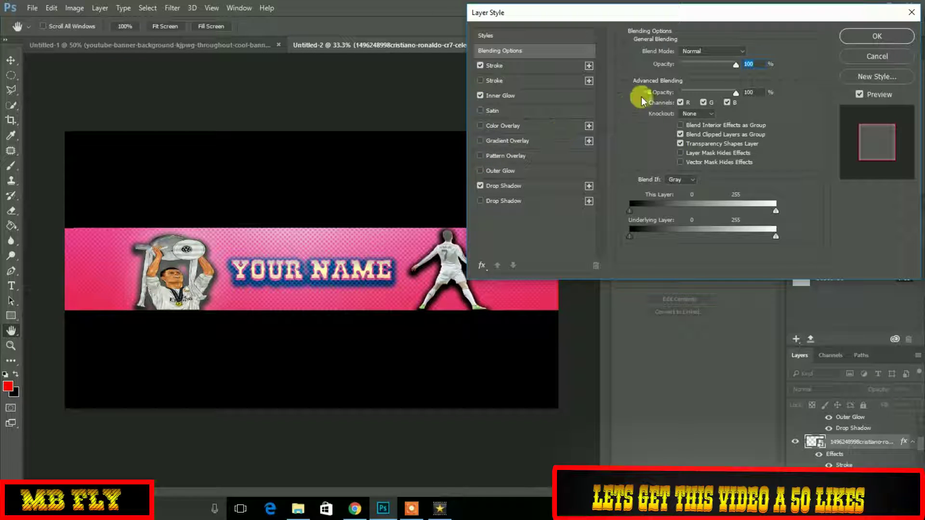
{"action": "left_click", "coordinate": [862, 37]}
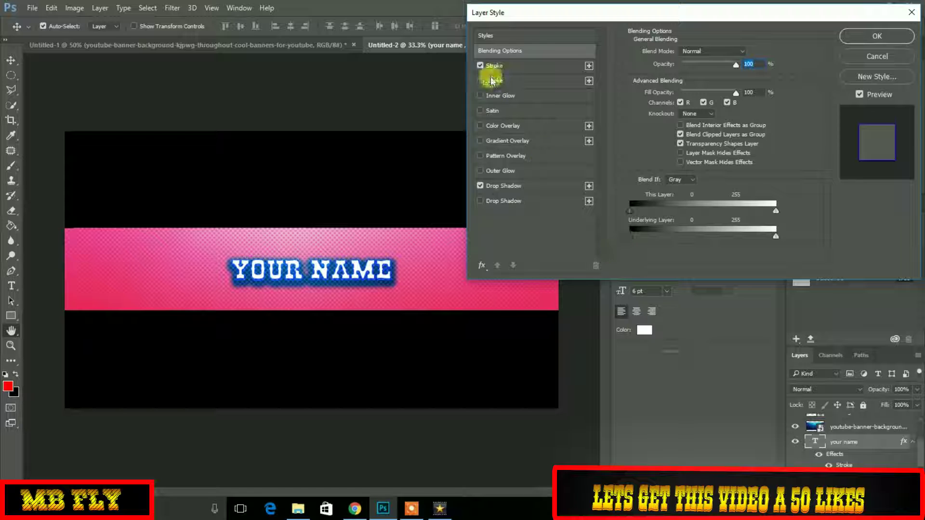
Change the YOUR NAME stroke colour from blue to green #06ff00.
{"action": "left_click", "coordinate": [481, 65]}
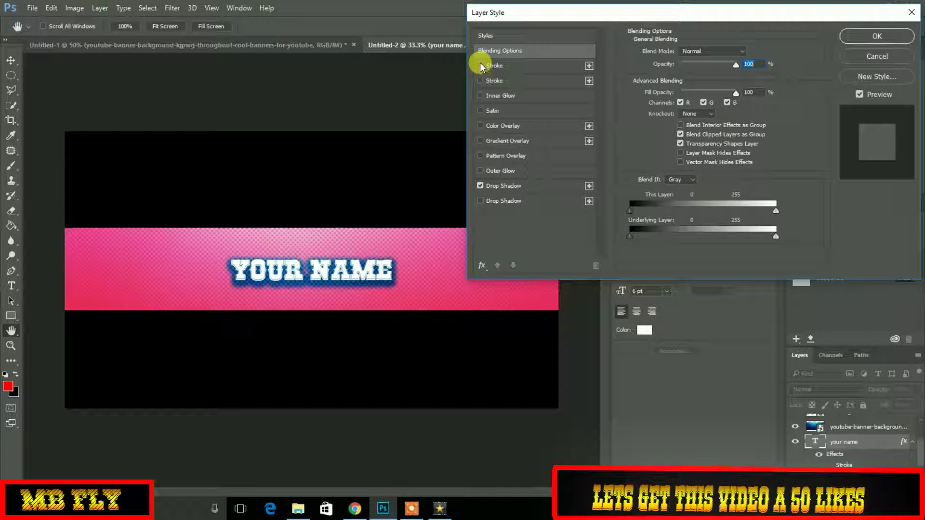
{"action": "left_click", "coordinate": [517, 63]}
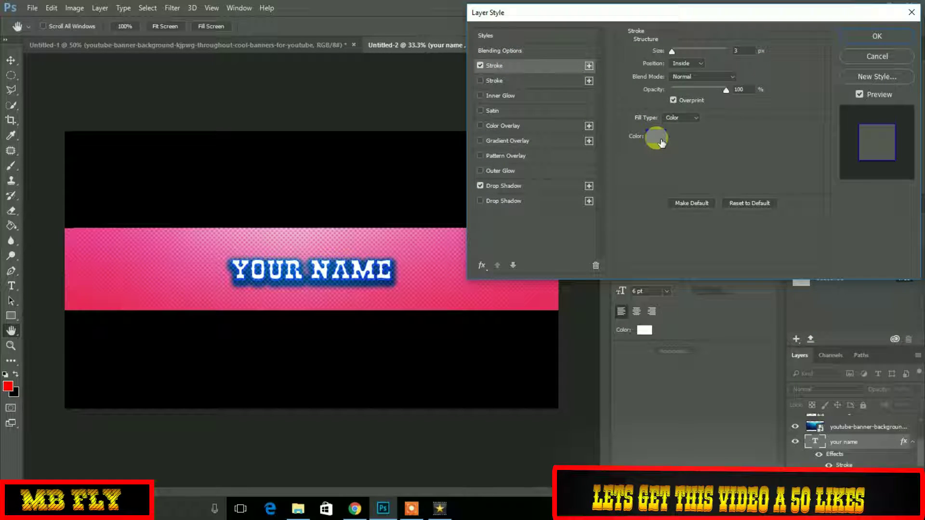
{"action": "left_click", "coordinate": [657, 138]}
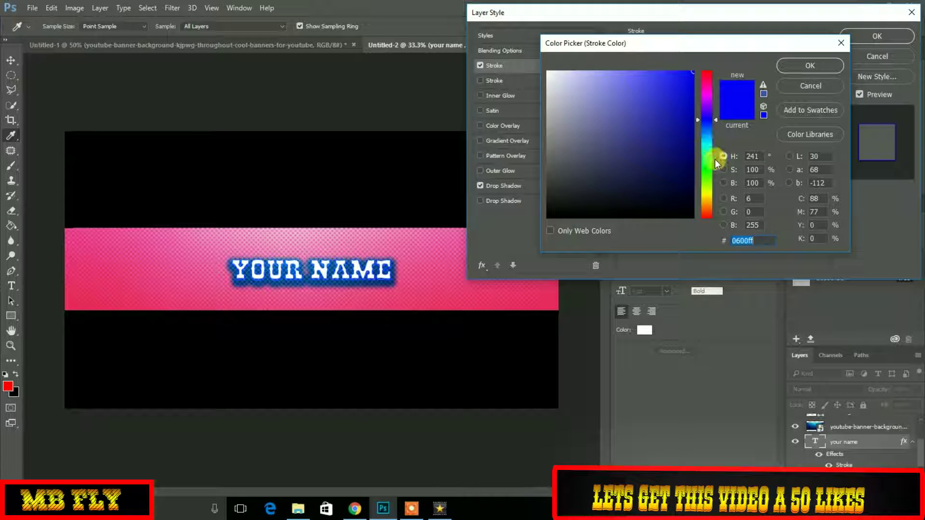
{"action": "left_click", "coordinate": [707, 170]}
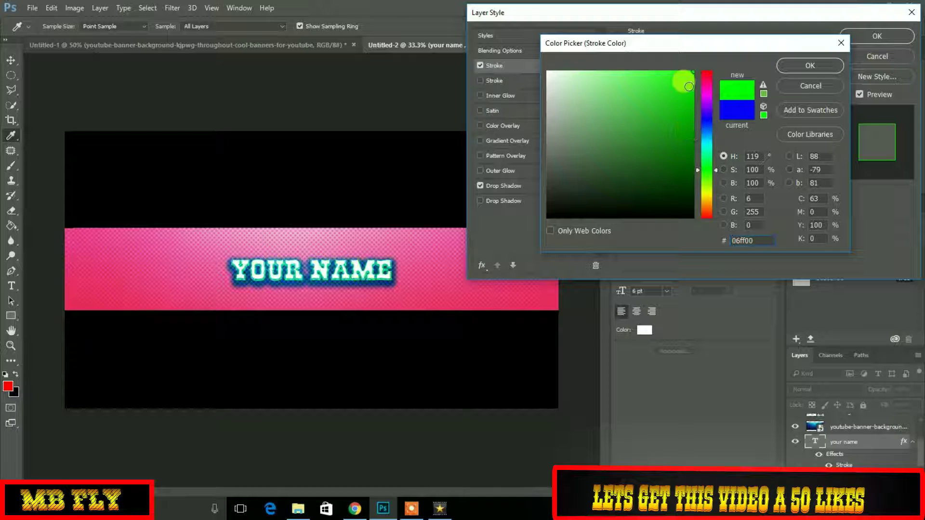